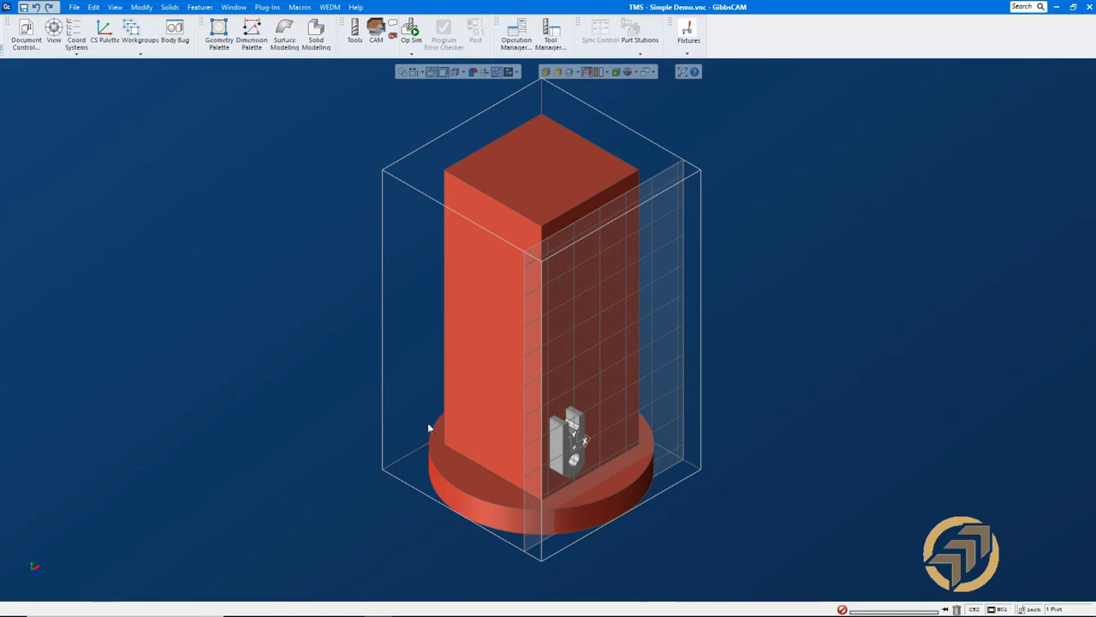
- Switch to a front view of the tombstone face holding the slotted part
{"action": "left_click", "coordinate": [24, 551]}
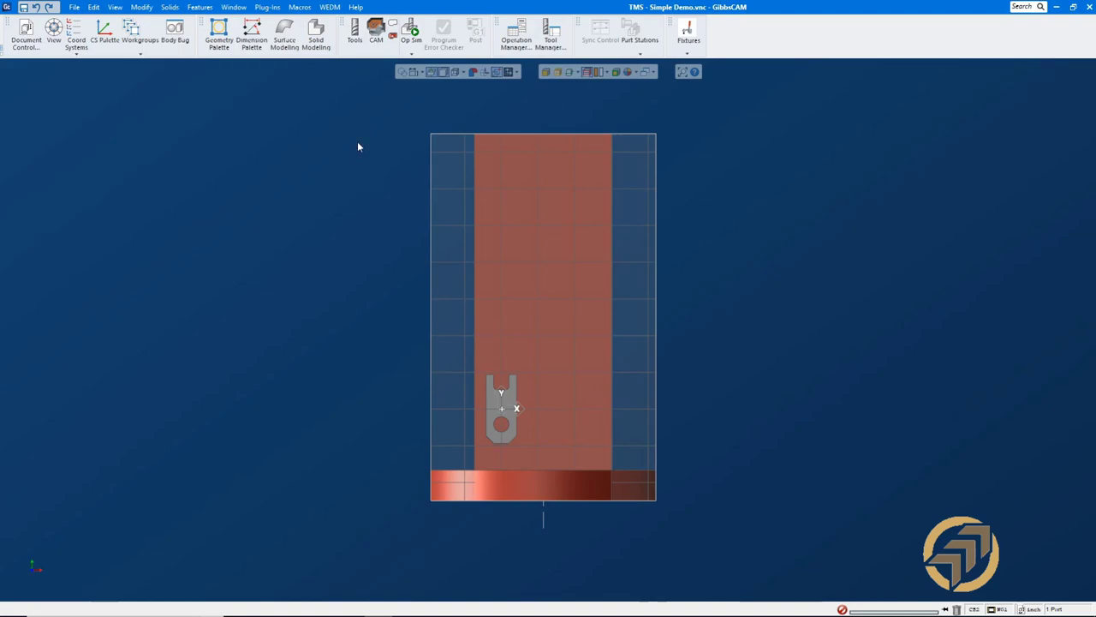
- Show the nine part stations and spacing dimensions, then hide them and orbit into 3-D
{"action": "left_click", "coordinate": [402, 73]}
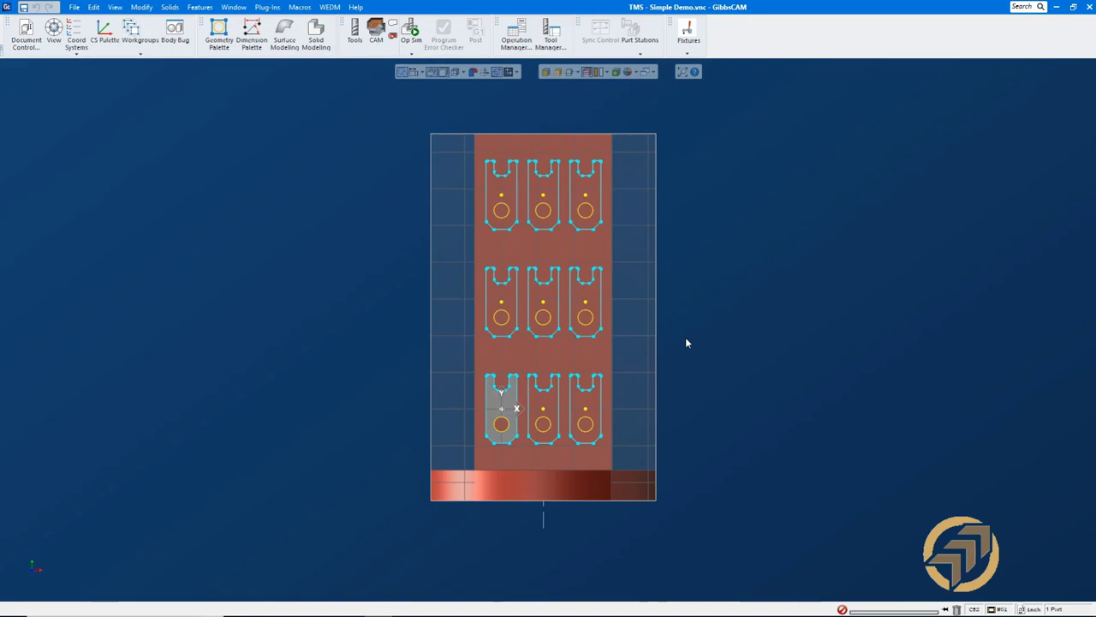
{"action": "left_click", "coordinate": [414, 72]}
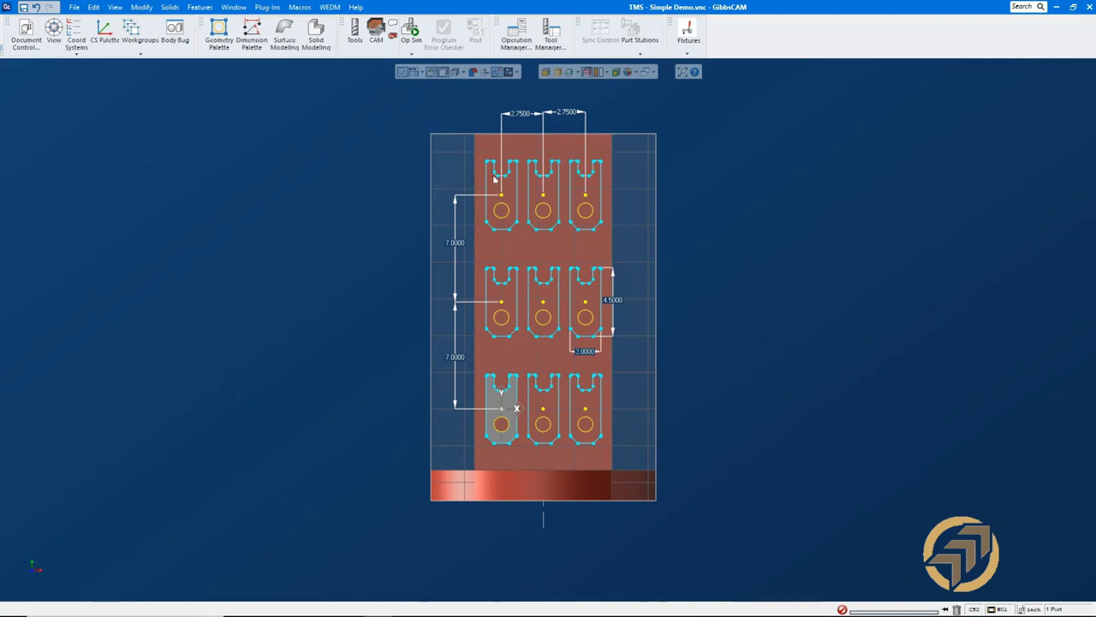
{"action": "middle_click_drag", "start_coordinate": [335, 246], "coordinate": [589, 435]}
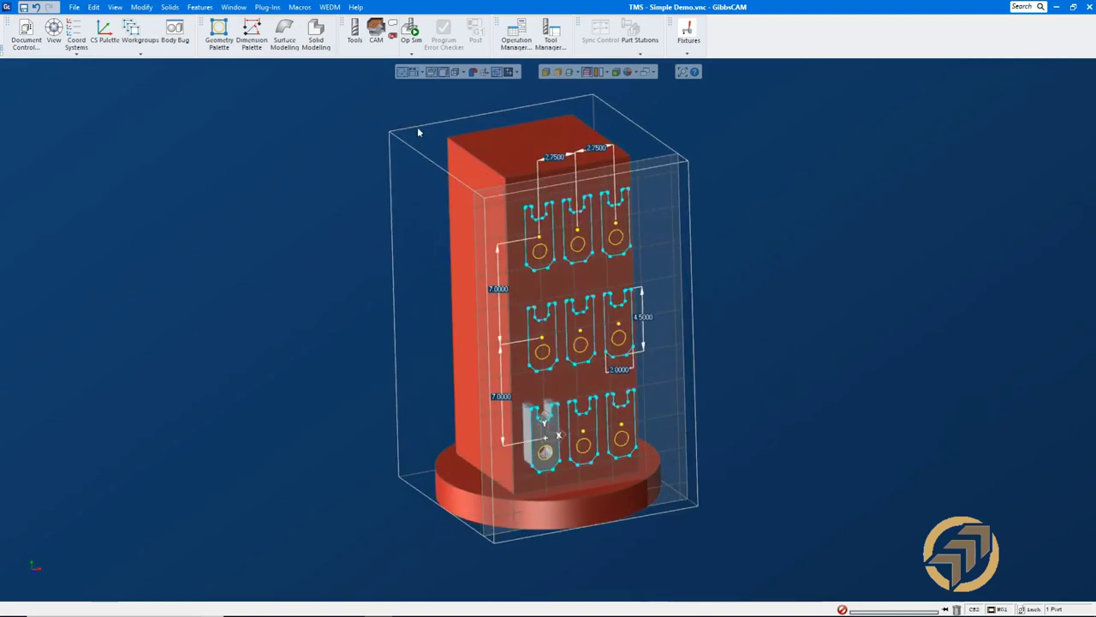
{"action": "left_click", "coordinate": [403, 72]}
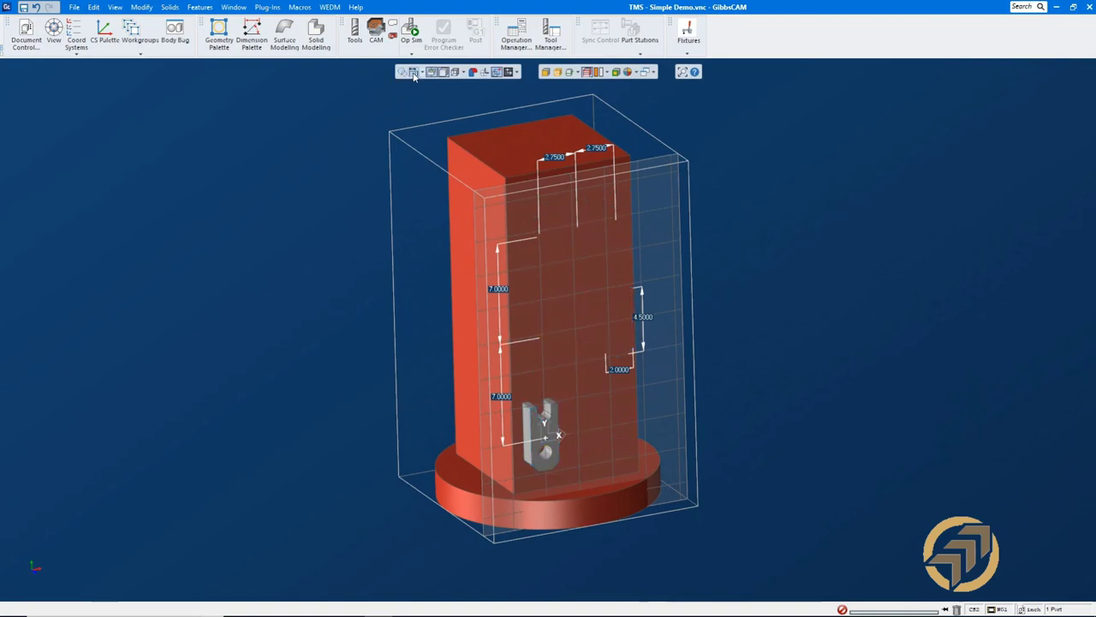
{"action": "middle_click_drag", "start_coordinate": [382, 235], "coordinate": [558, 351]}
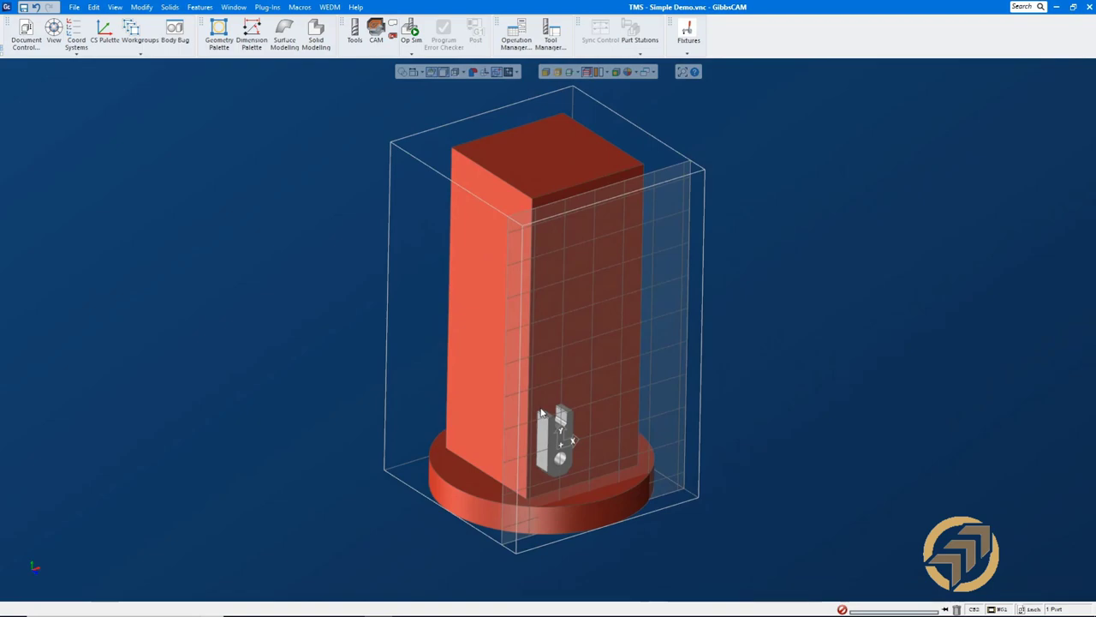
- Select the part and auto-recognize its hole with AFR in Hole Manager
{"action": "left_click", "coordinate": [354, 33]}
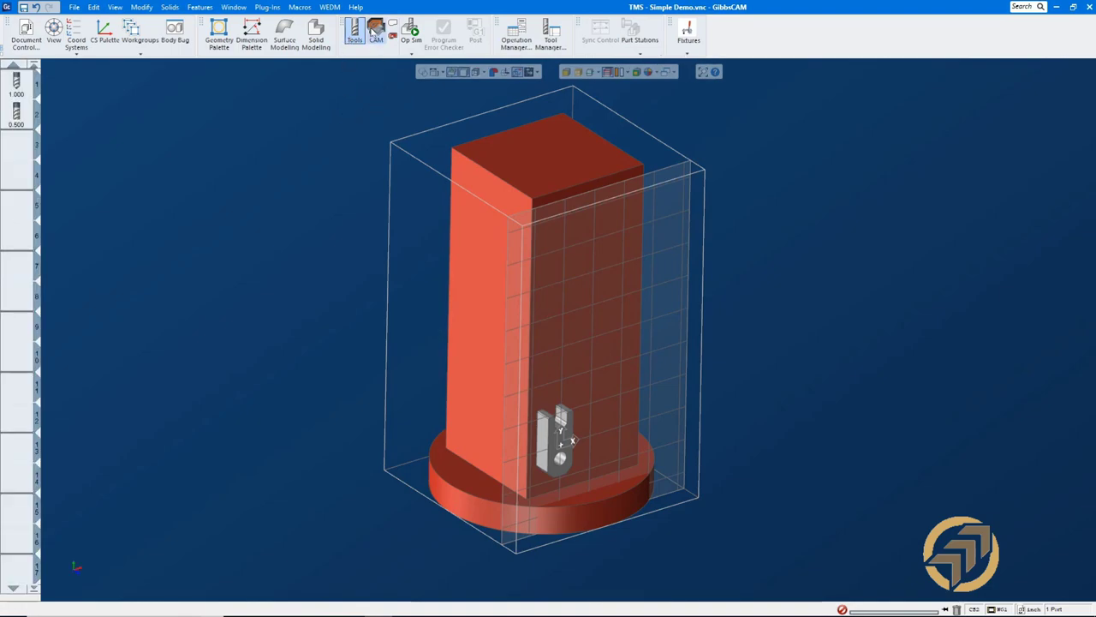
{"action": "left_click", "coordinate": [376, 31]}
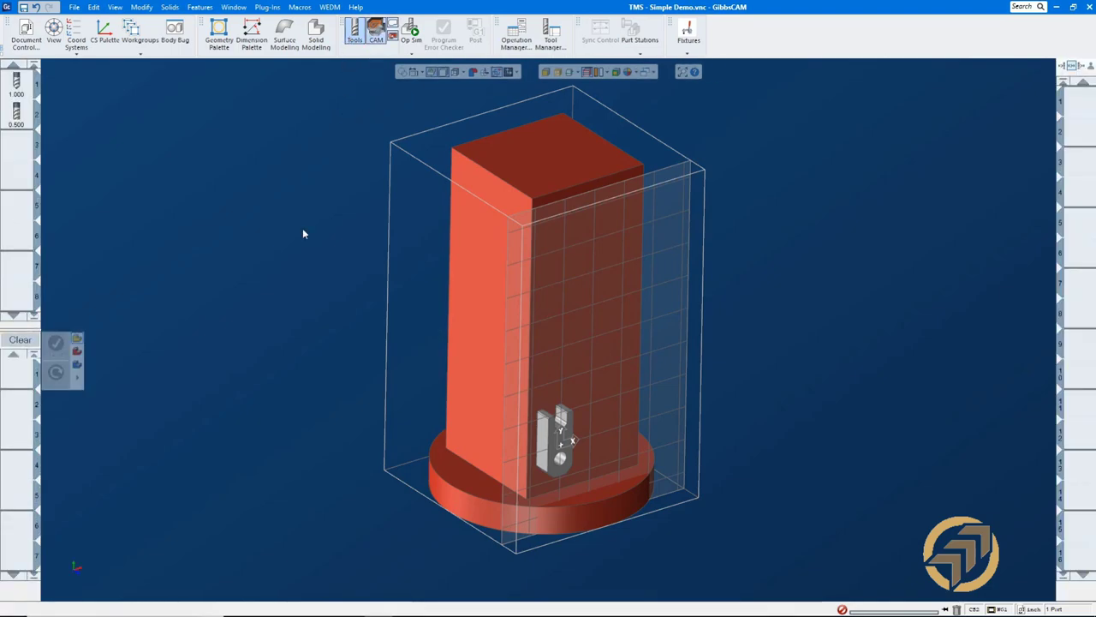
{"action": "left_click", "coordinate": [549, 442]}
{"action": "left_click", "coordinate": [204, 9]}
{"action": "left_click", "coordinate": [202, 44]}
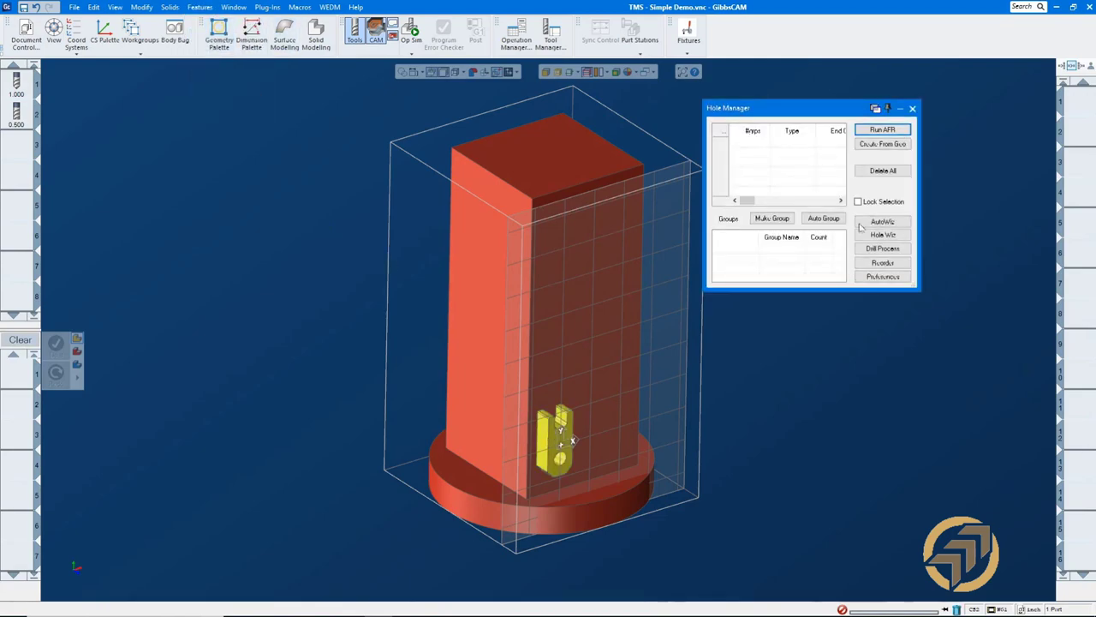
{"action": "left_click", "coordinate": [882, 129]}
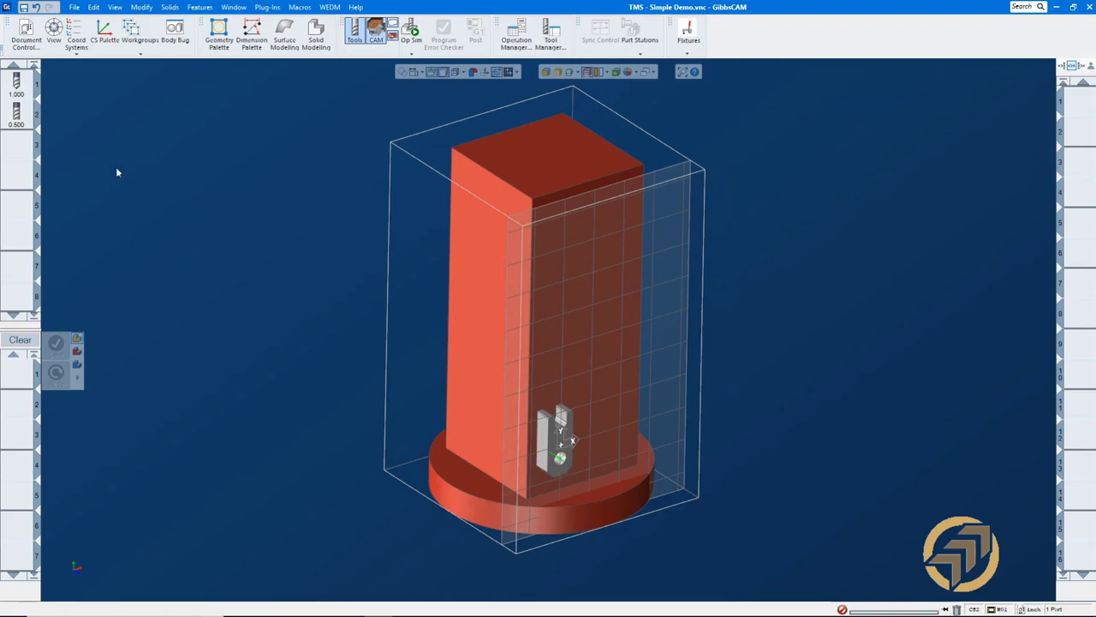
- Create a Holes process for tool 1 on the recognized hole
{"action": "left_click_drag", "start_coordinate": [16, 84], "coordinate": [16, 377]}
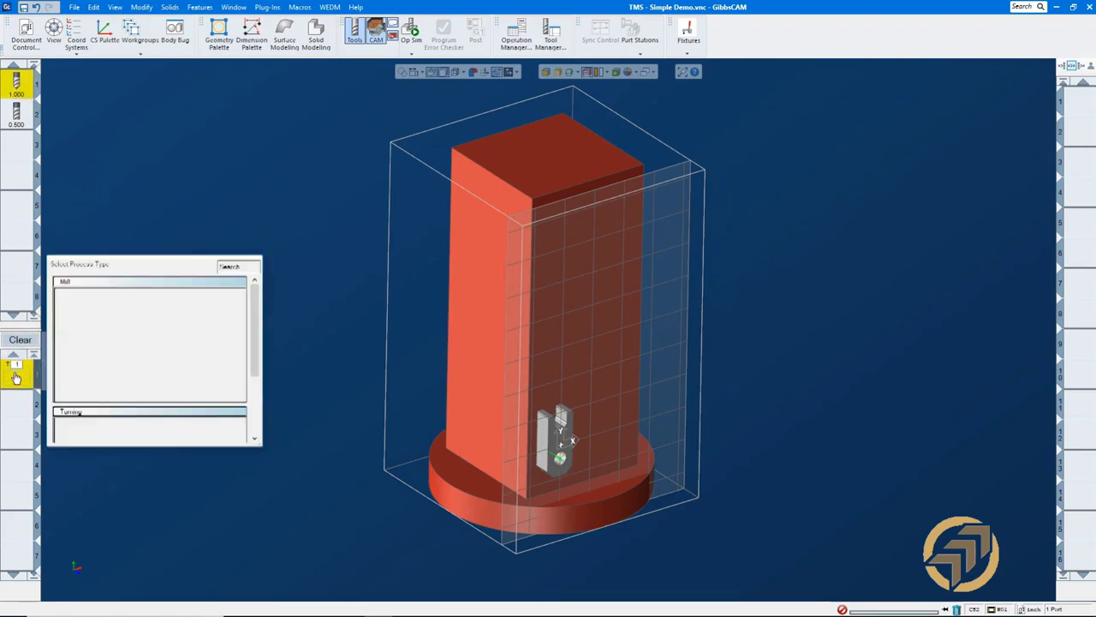
{"action": "left_click", "coordinate": [71, 320]}
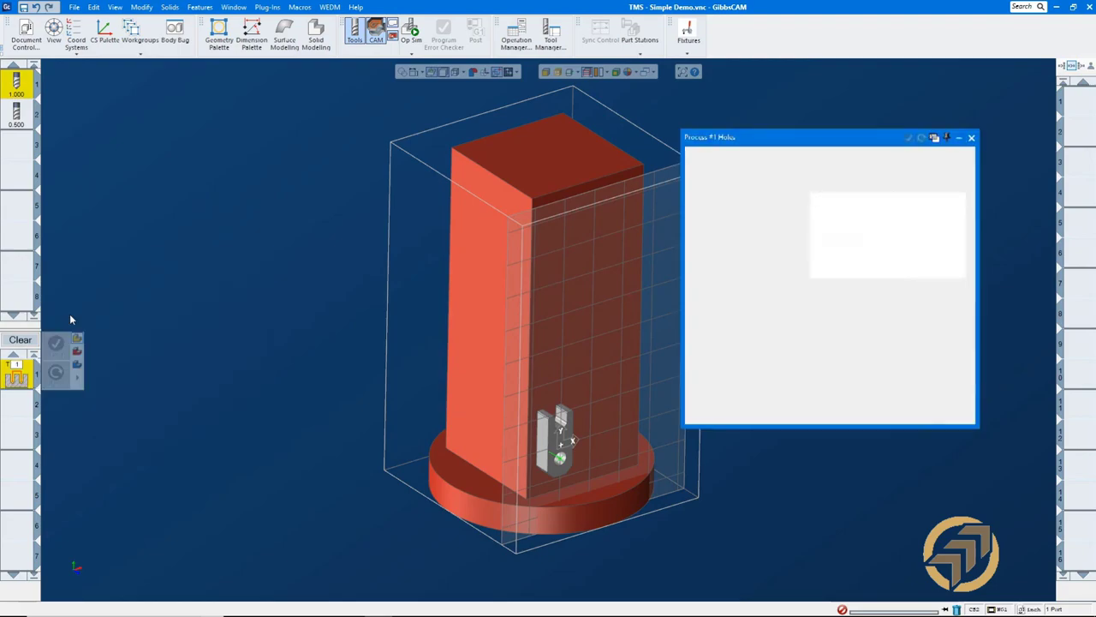
{"action": "left_click_drag", "start_coordinate": [775, 142], "coordinate": [772, 119]}
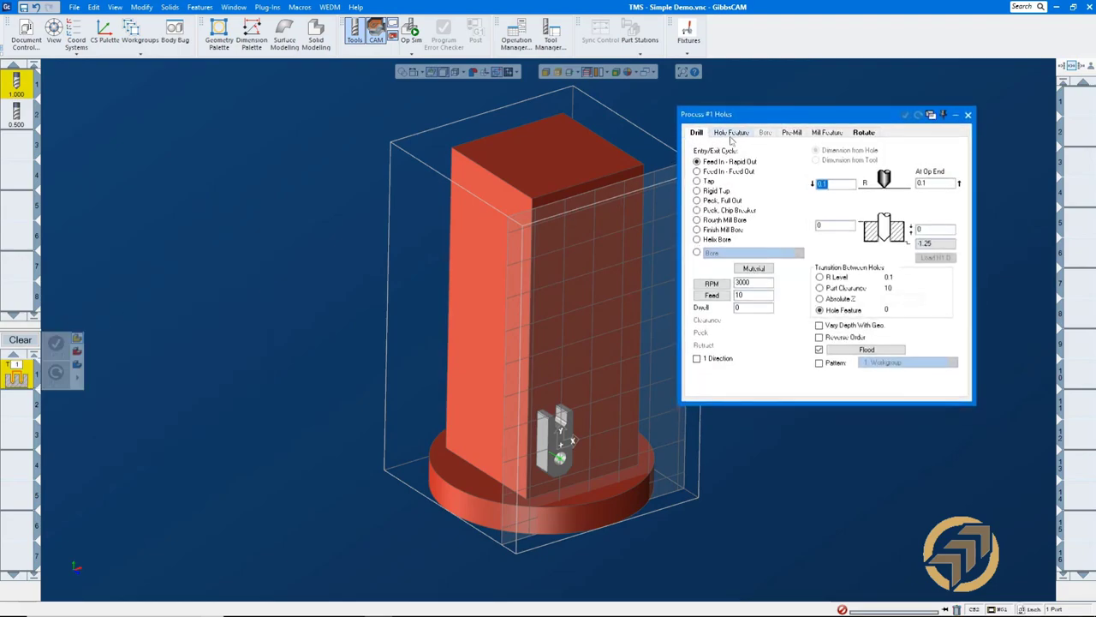
{"action": "left_click", "coordinate": [559, 460]}
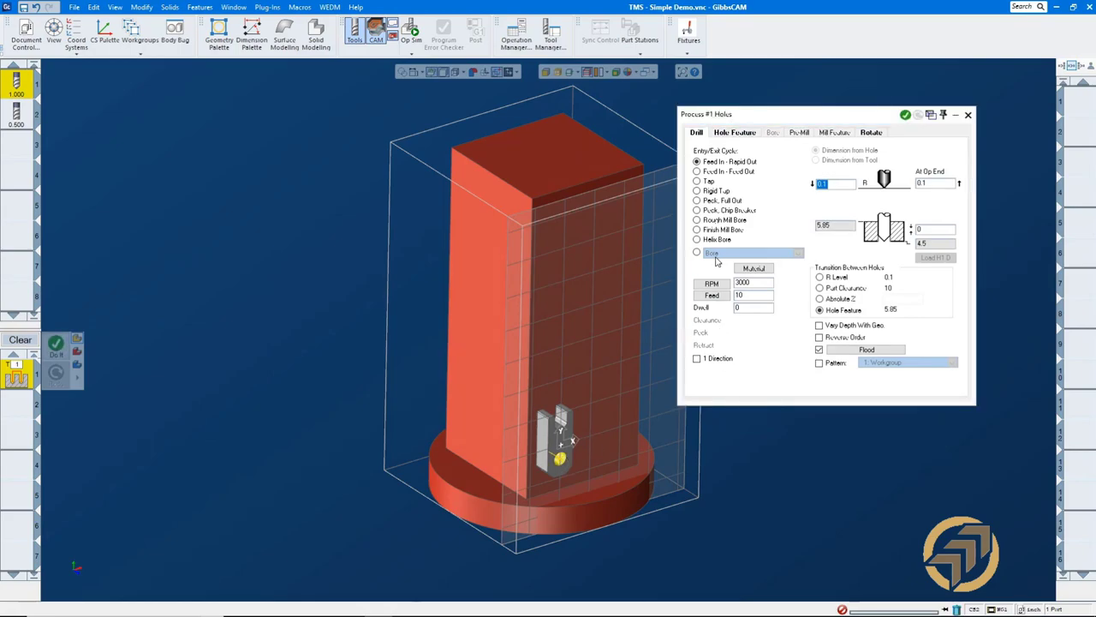
- Set R level Incremental, retract Same As R Level, Top of Hole, and Mach. CS From Hole Feature
{"action": "left_click", "coordinate": [734, 133]}
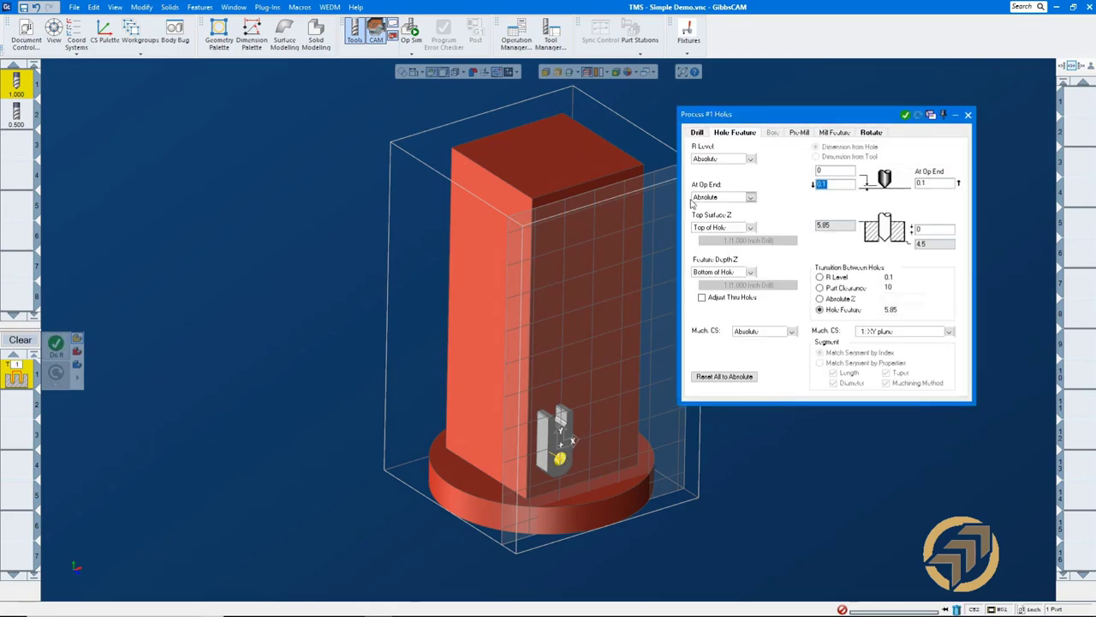
{"action": "left_click", "coordinate": [750, 159]}
{"action": "left_click", "coordinate": [742, 183]}
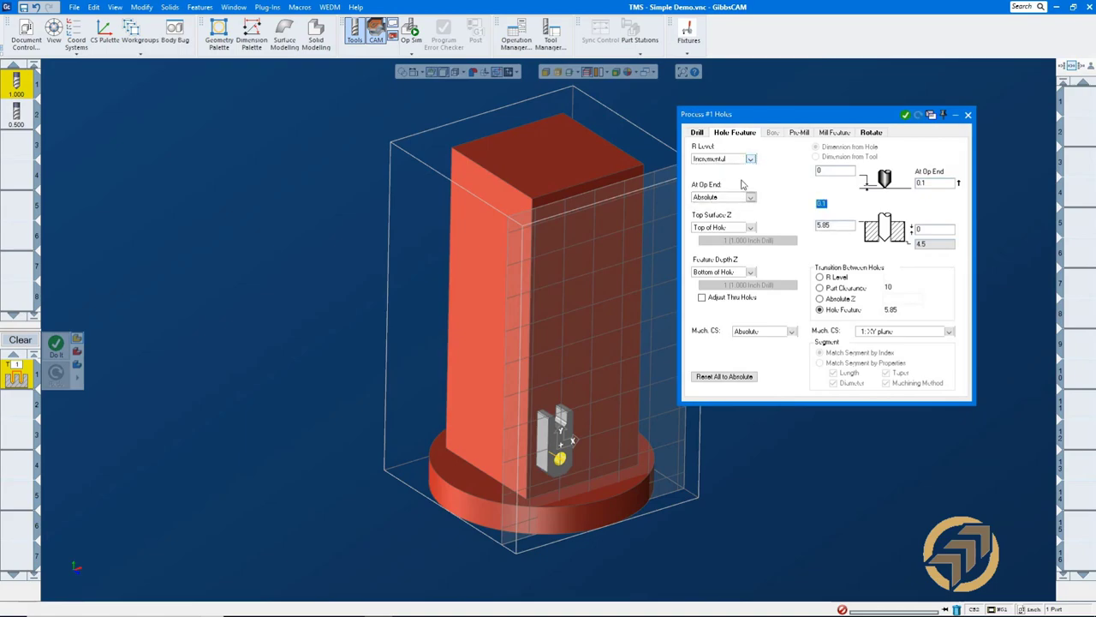
{"action": "left_click", "coordinate": [750, 197]}
{"action": "left_click", "coordinate": [746, 217]}
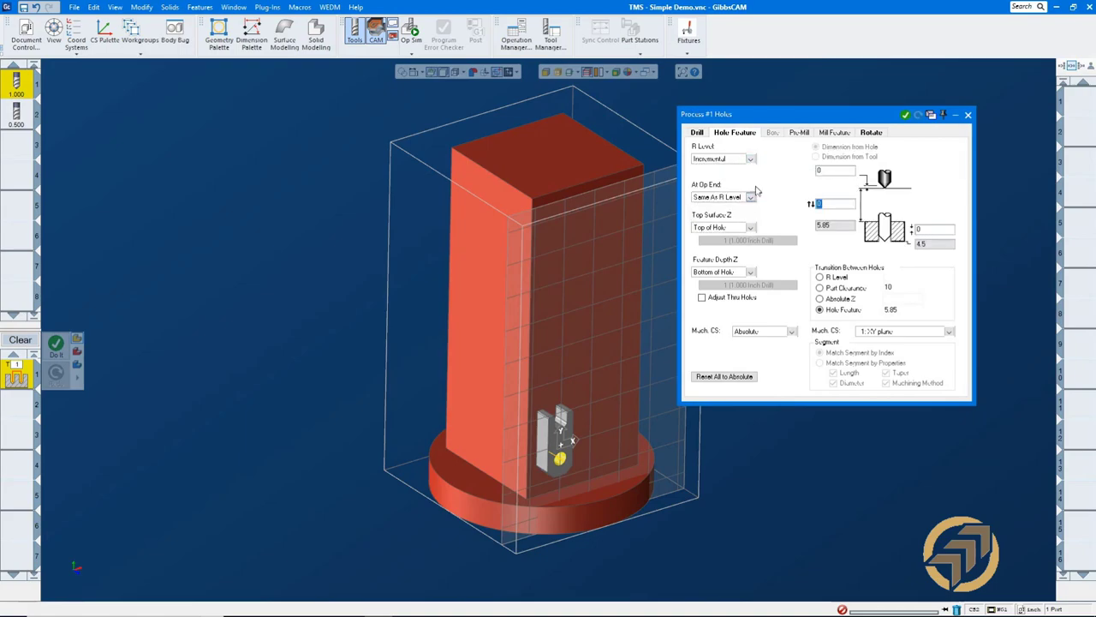
{"action": "left_click", "coordinate": [750, 227]}
{"action": "left_click", "coordinate": [750, 227]}
{"action": "left_click", "coordinate": [750, 227]}
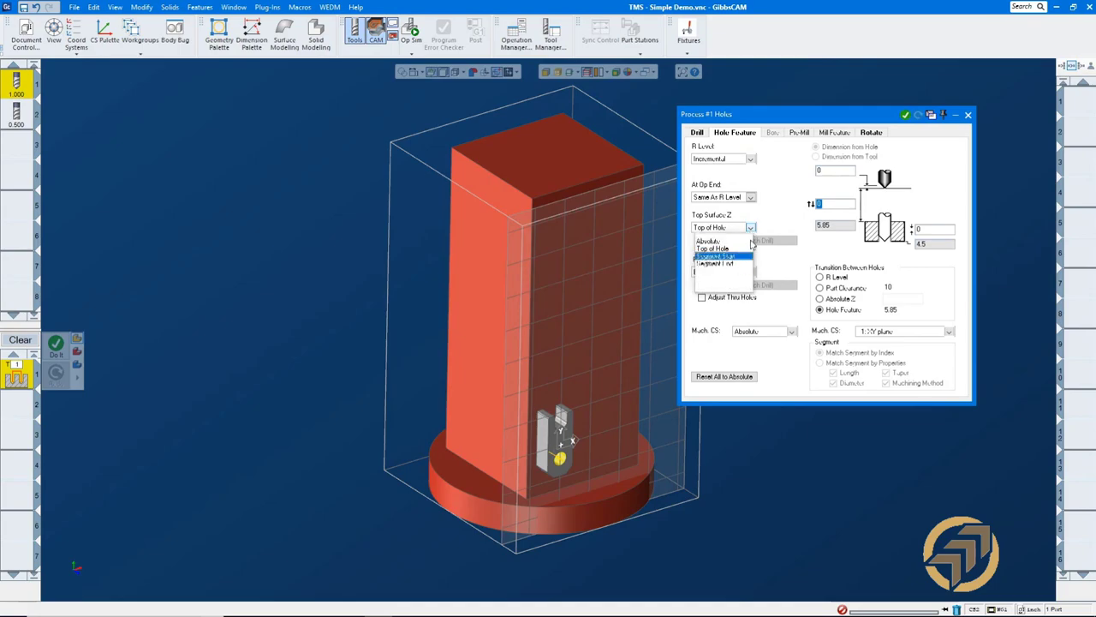
{"action": "left_click", "coordinate": [724, 247]}
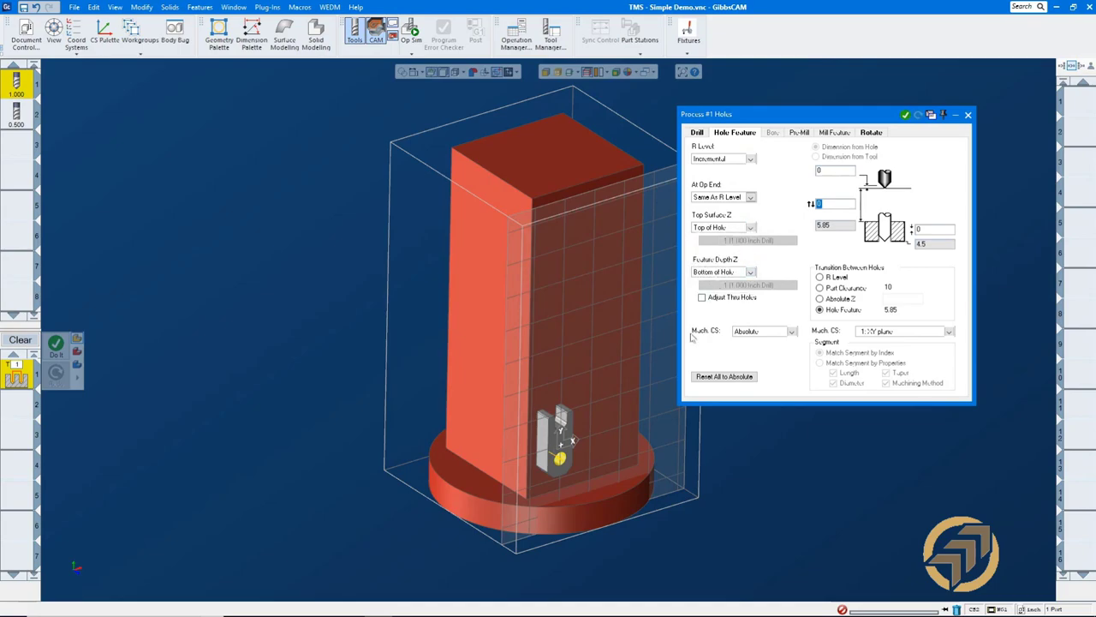
{"action": "left_click", "coordinate": [790, 332]}
{"action": "left_click", "coordinate": [787, 359]}
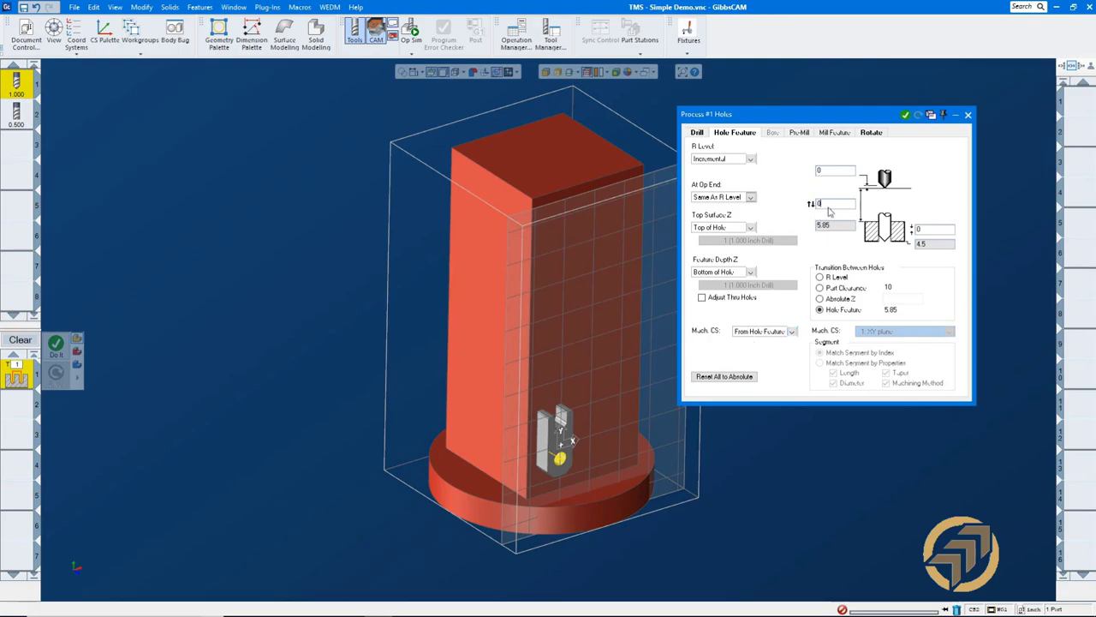
- Set the R level clearance to 0.1 and generate the drilling operation
{"action": "key", "text": "BackSpace"}
{"action": "type", "text": "1"}
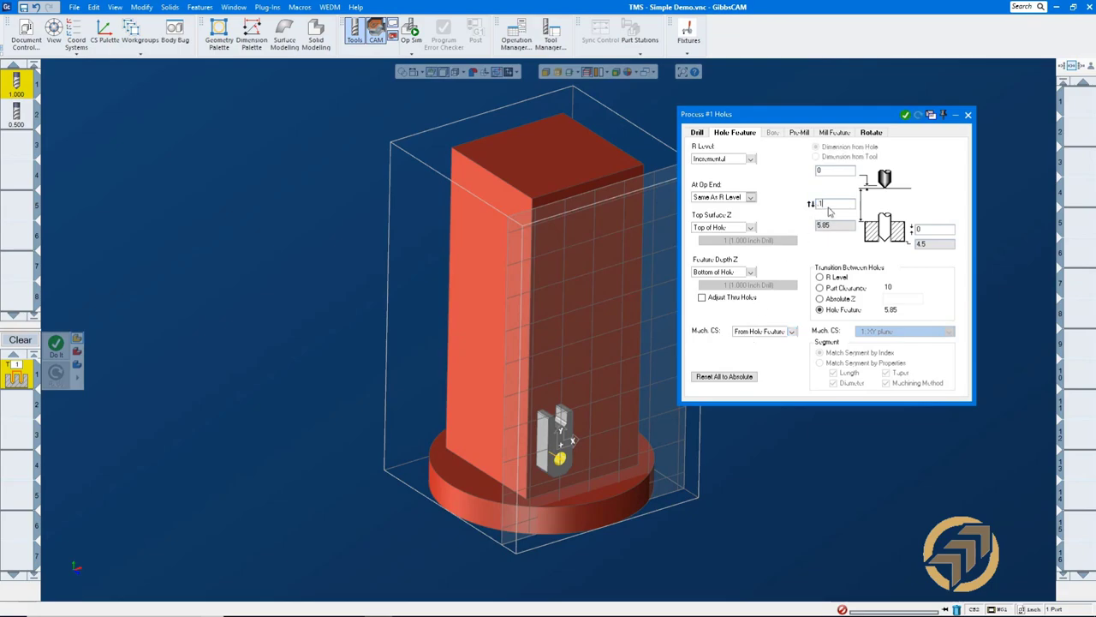
{"action": "left_click", "coordinate": [906, 114]}
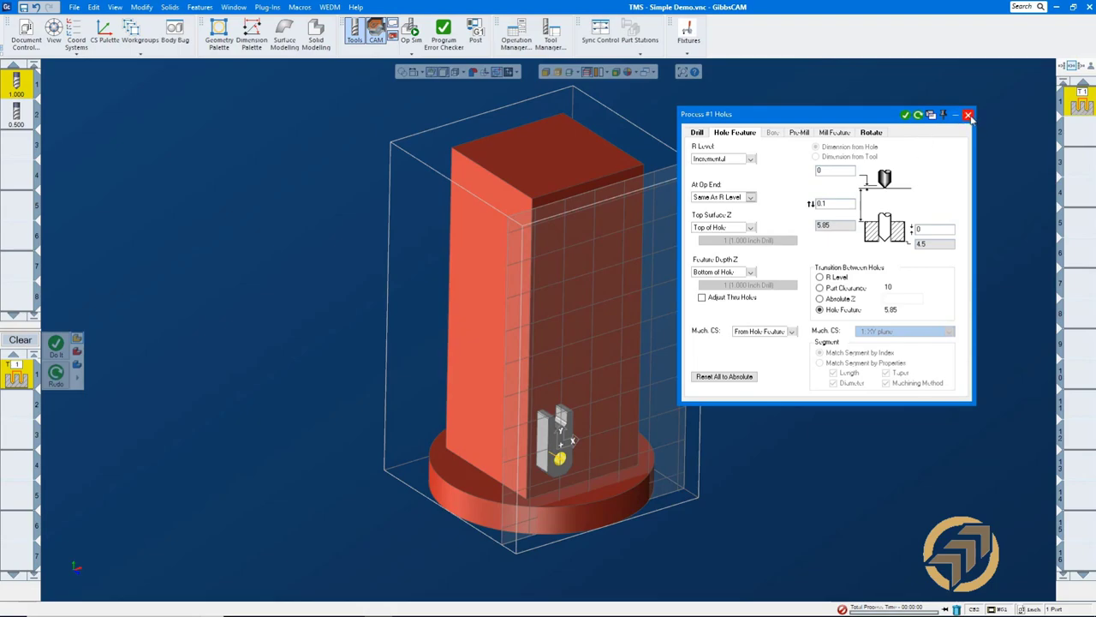
{"action": "left_click", "coordinate": [969, 116]}
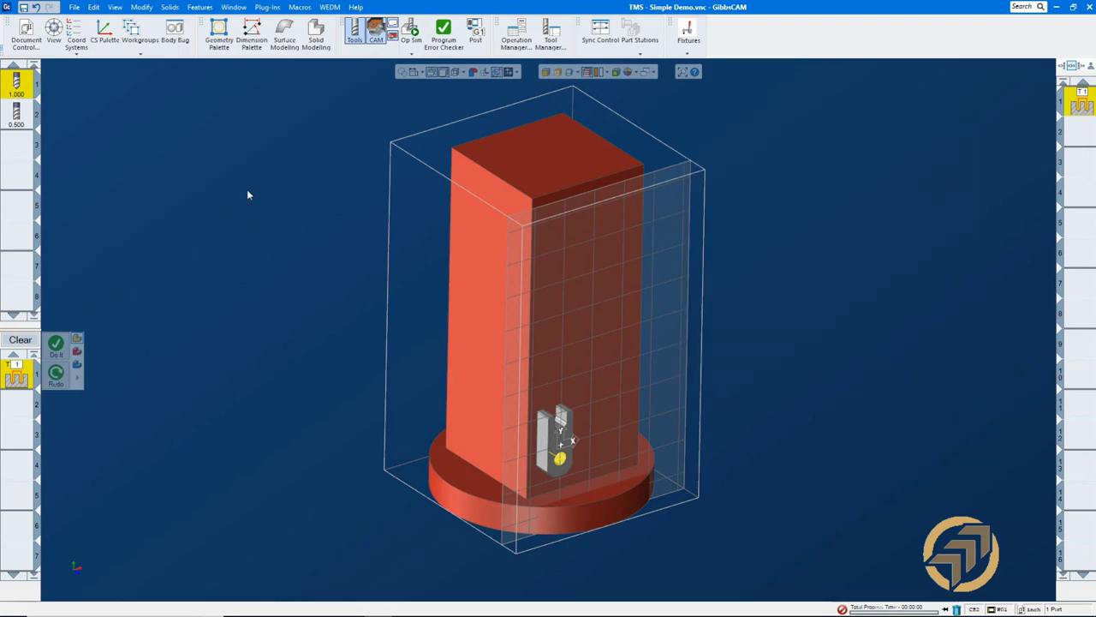
- Clear the process list and add tool 2 as a Contour process
{"action": "left_click", "coordinate": [19, 340]}
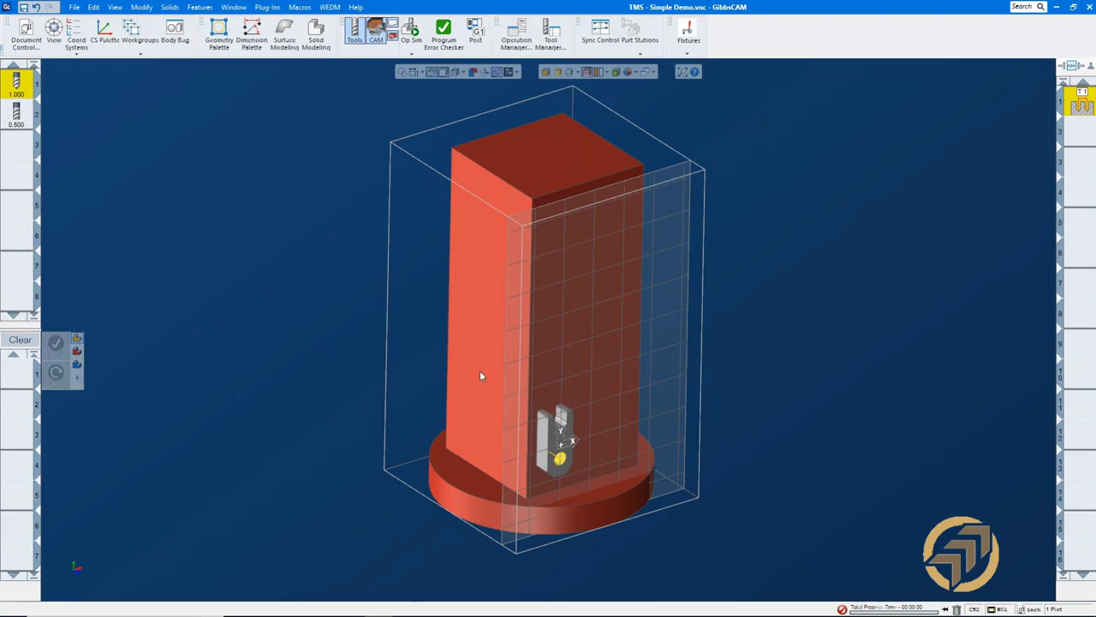
{"action": "left_click", "coordinate": [65, 552]}
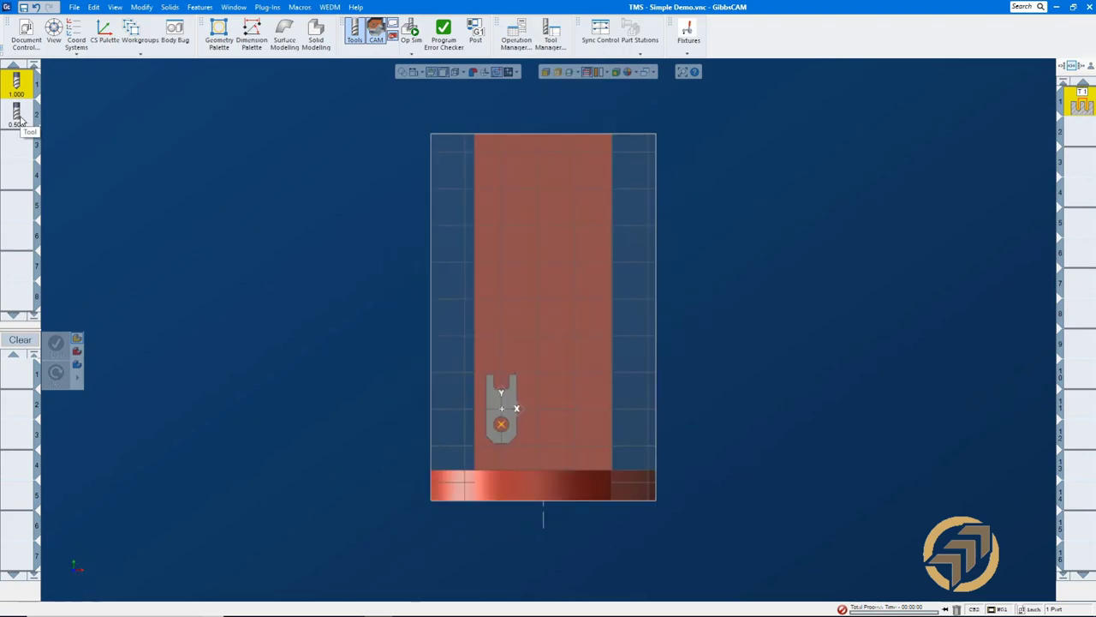
{"action": "left_click_drag", "start_coordinate": [18, 113], "coordinate": [17, 368]}
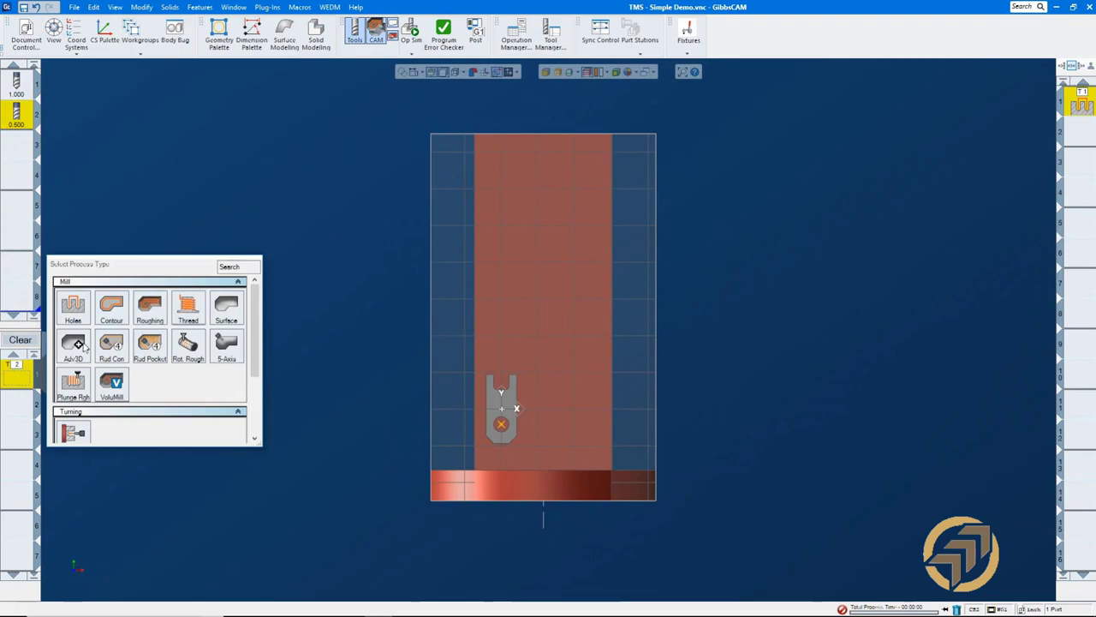
{"action": "left_click", "coordinate": [112, 310]}
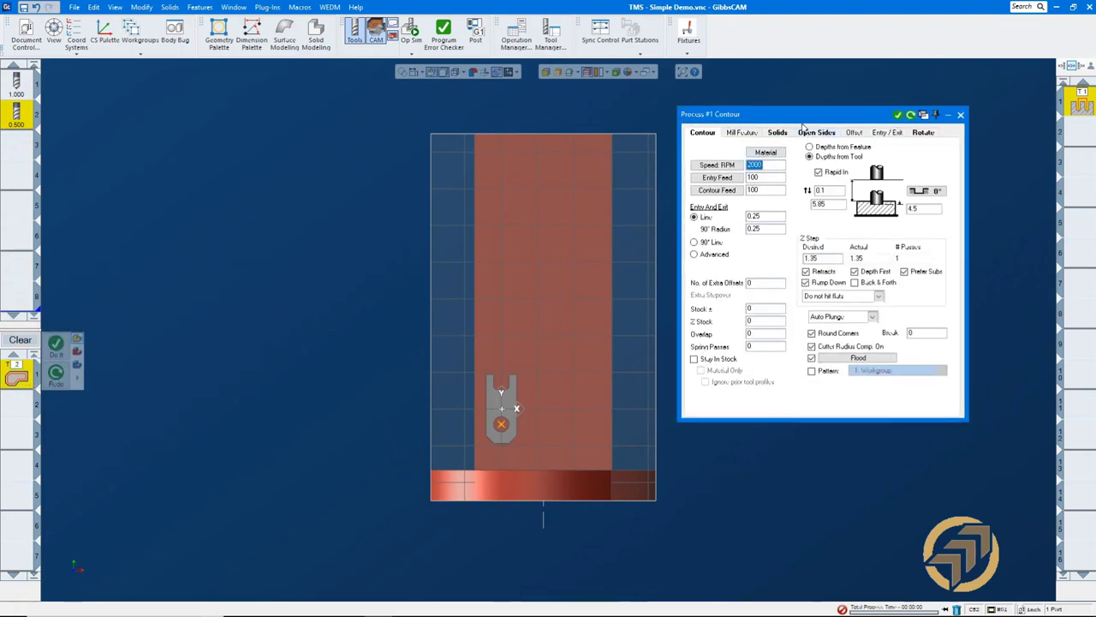
{"action": "left_click_drag", "start_coordinate": [804, 114], "coordinate": [810, 100]}
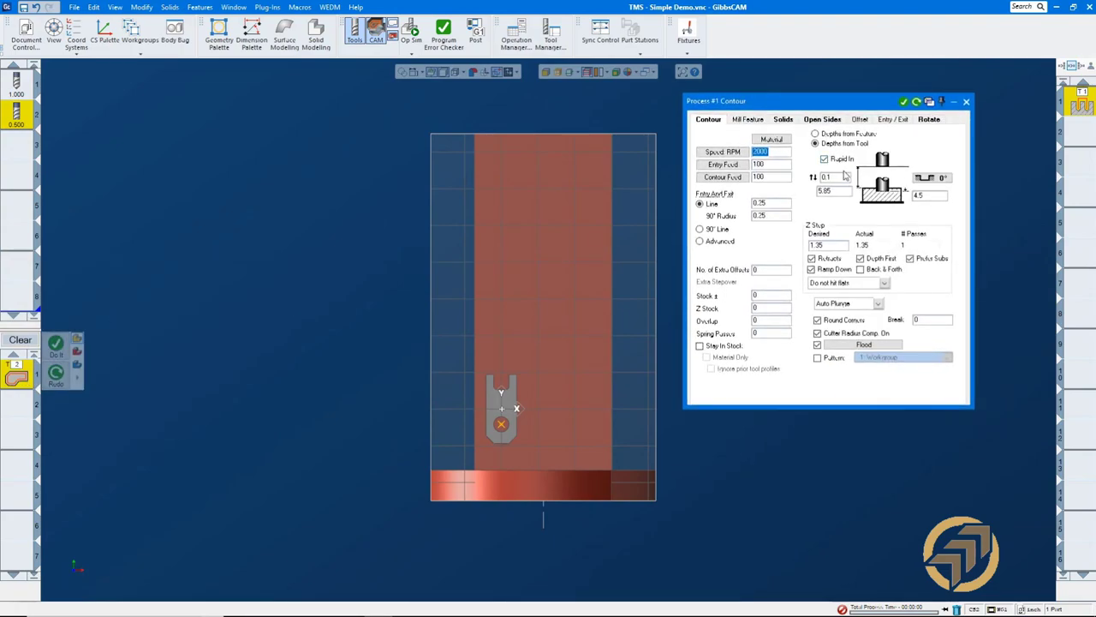
- On the Rotate tab, set Mach. CS to 2: MACHINING and verify it on the model
{"action": "left_click", "coordinate": [929, 120]}
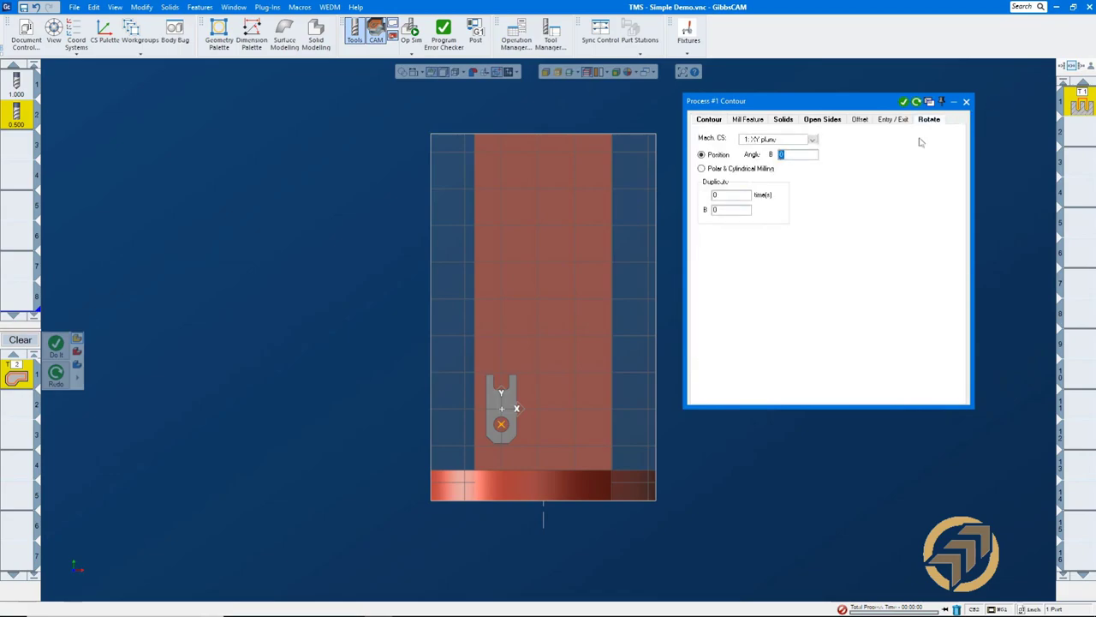
{"action": "left_click", "coordinate": [813, 139]}
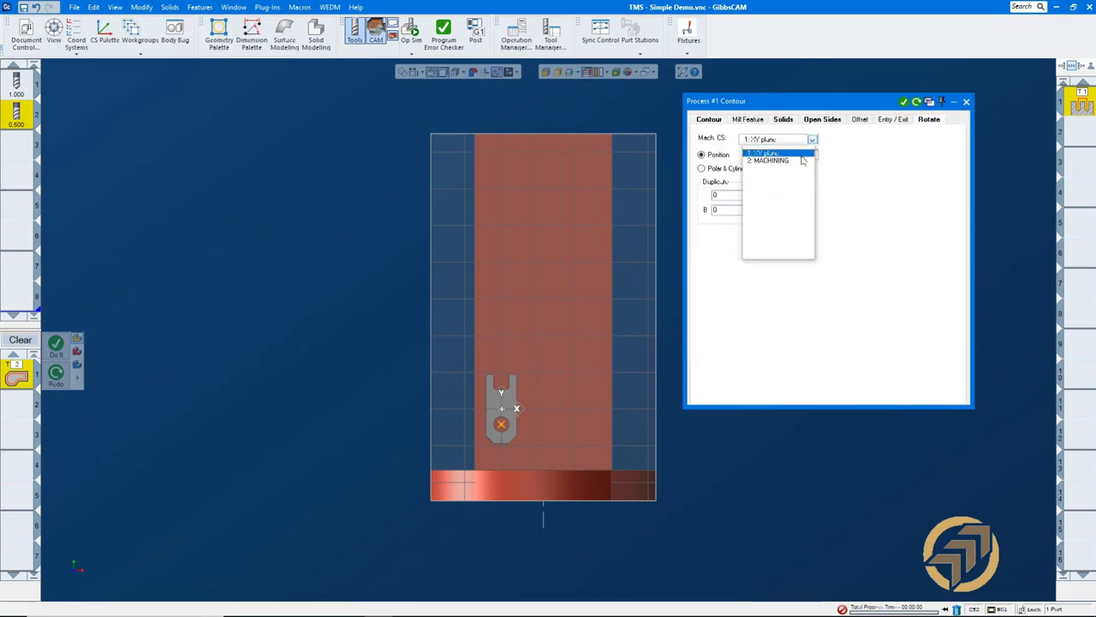
{"action": "left_click", "coordinate": [779, 160]}
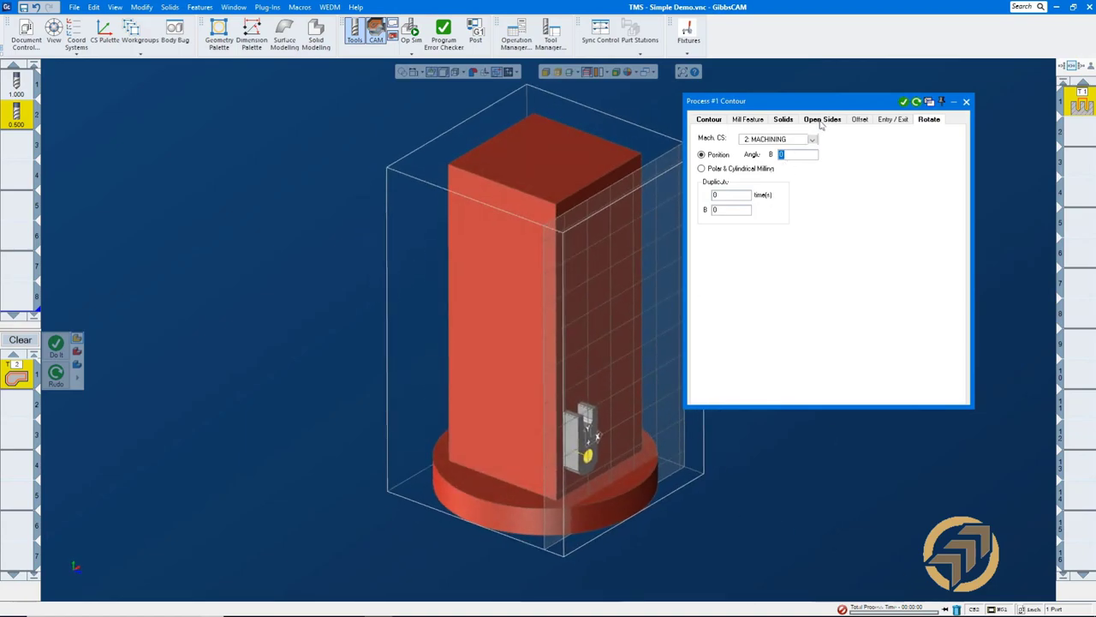
{"action": "left_click", "coordinate": [76, 38]}
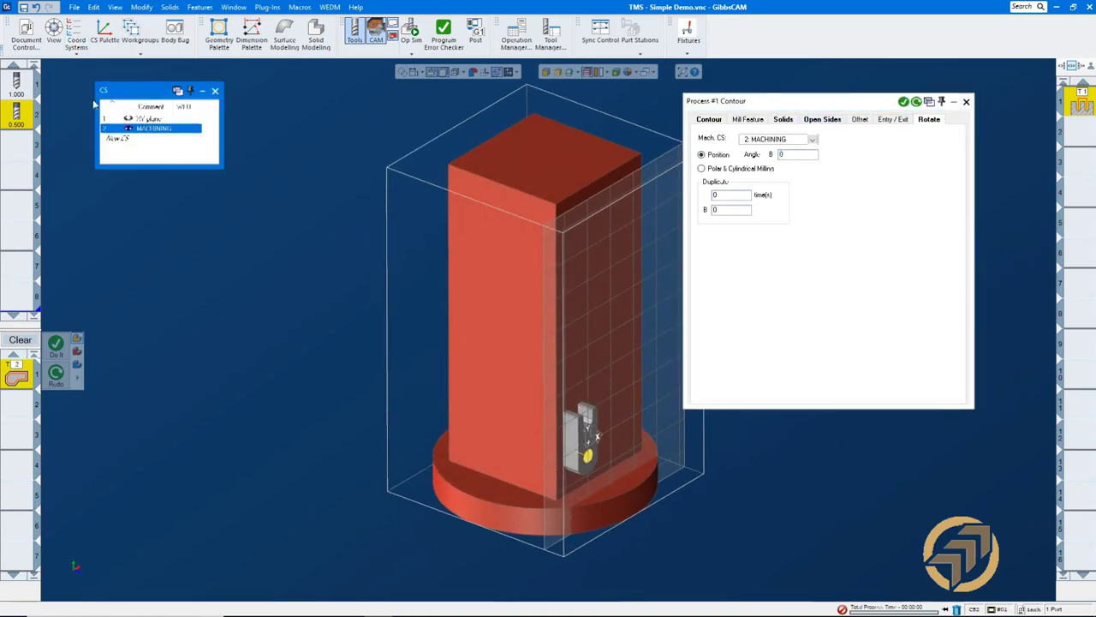
{"action": "left_click", "coordinate": [146, 118]}
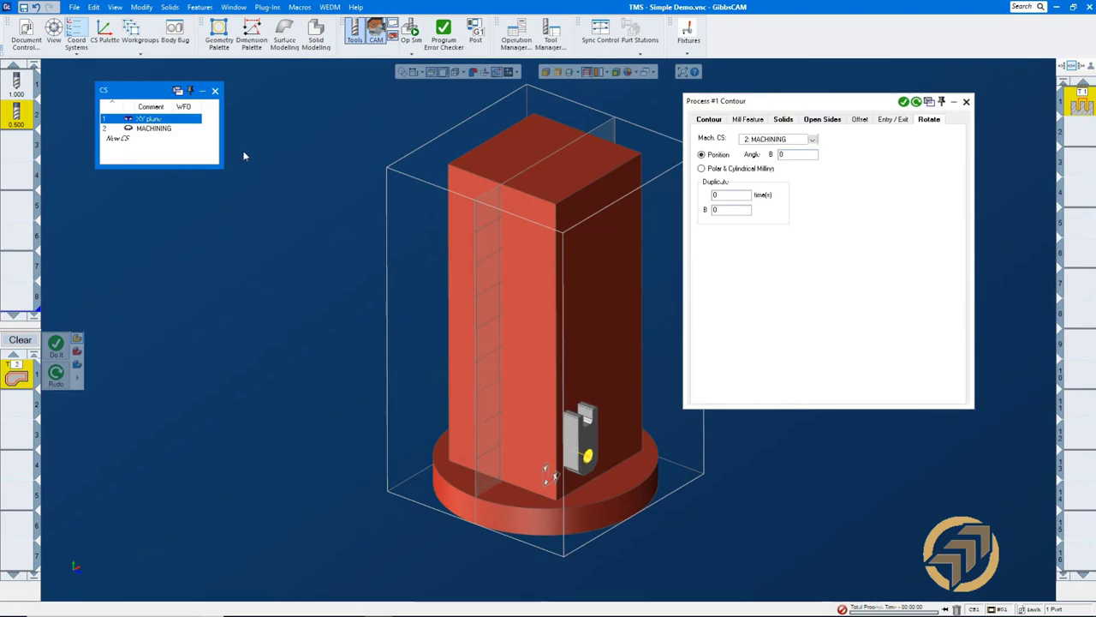
{"action": "left_click", "coordinate": [153, 129]}
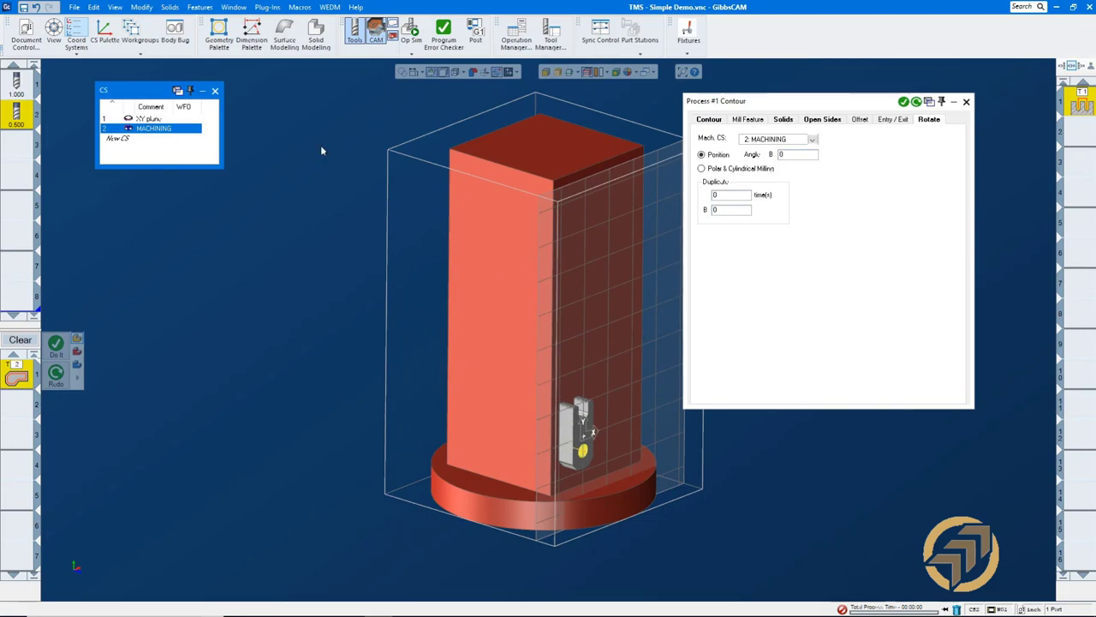
{"action": "left_click", "coordinate": [215, 91]}
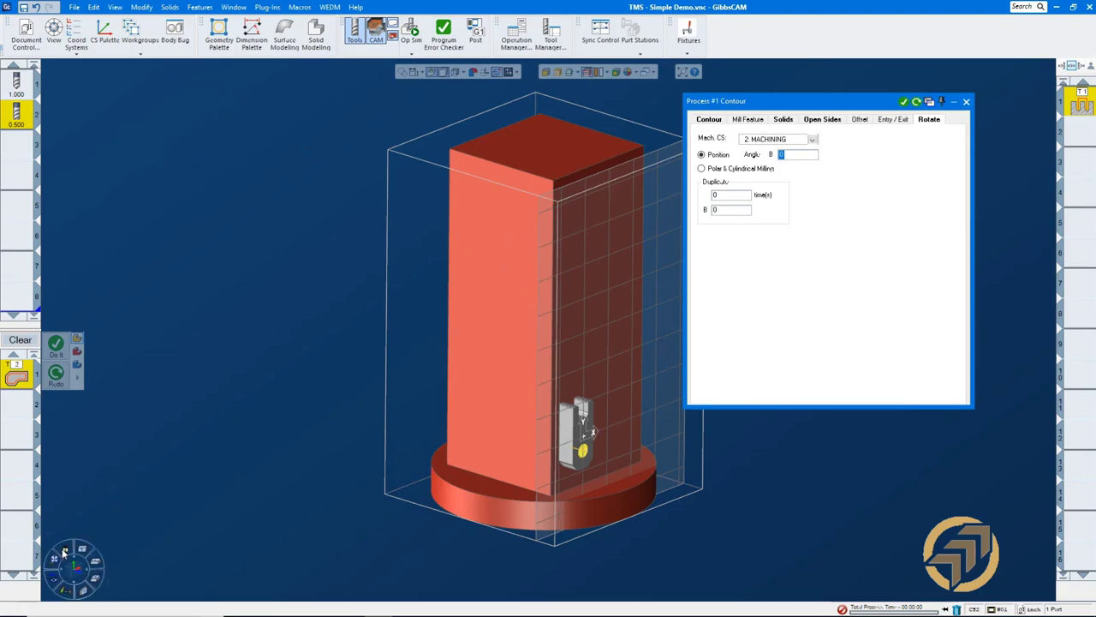
{"action": "left_click", "coordinate": [65, 549]}
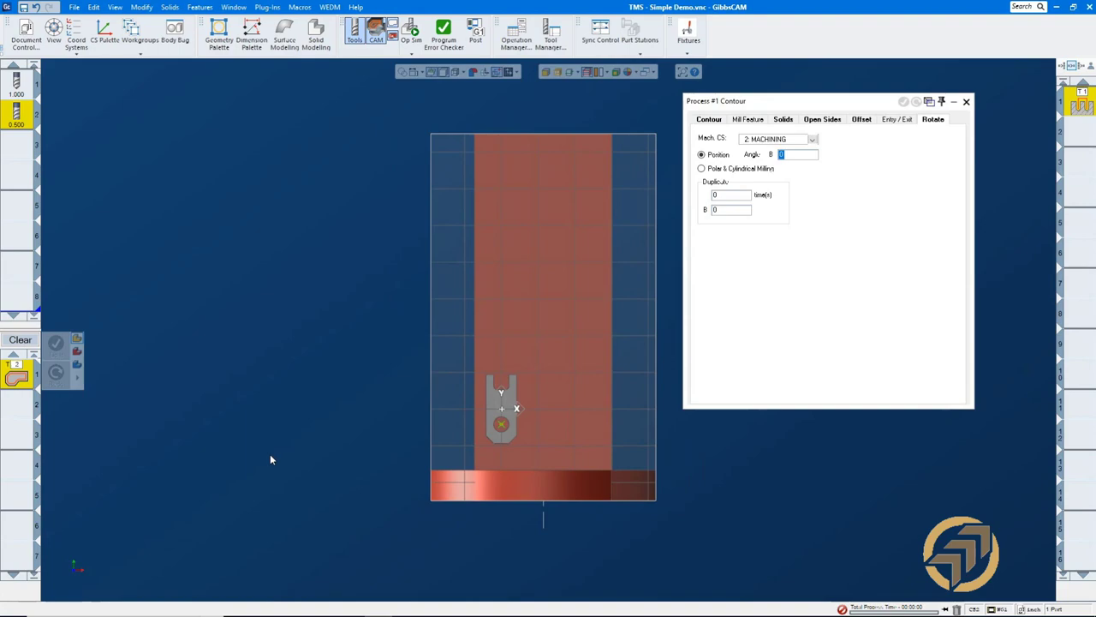
- Reset all mill feature Z references to Absolute
{"action": "left_click", "coordinate": [717, 124]}
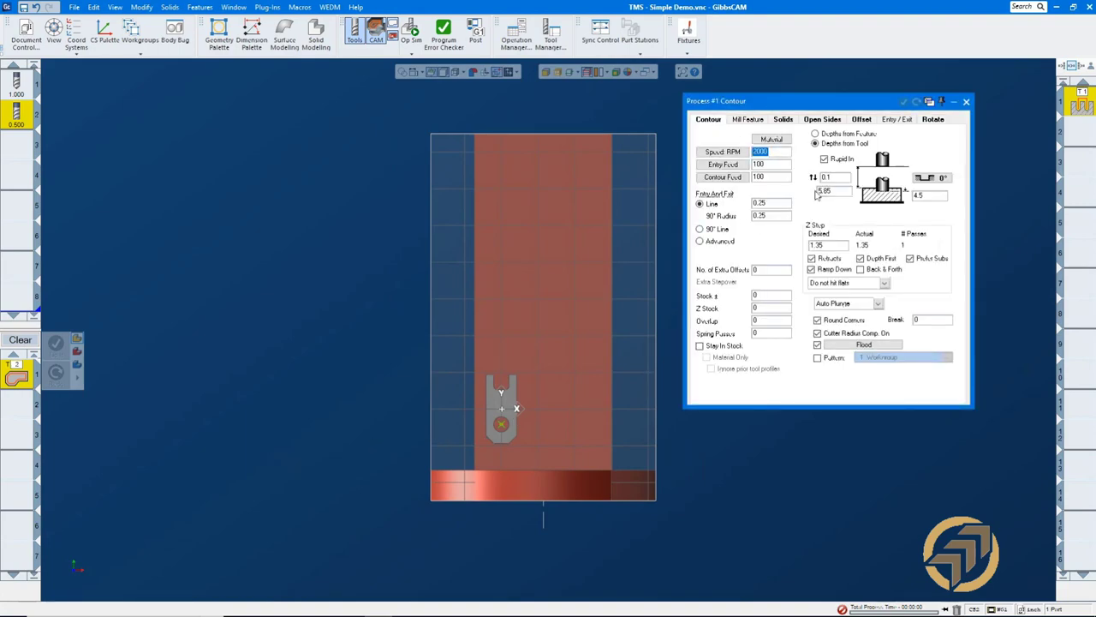
{"action": "left_click", "coordinate": [747, 120]}
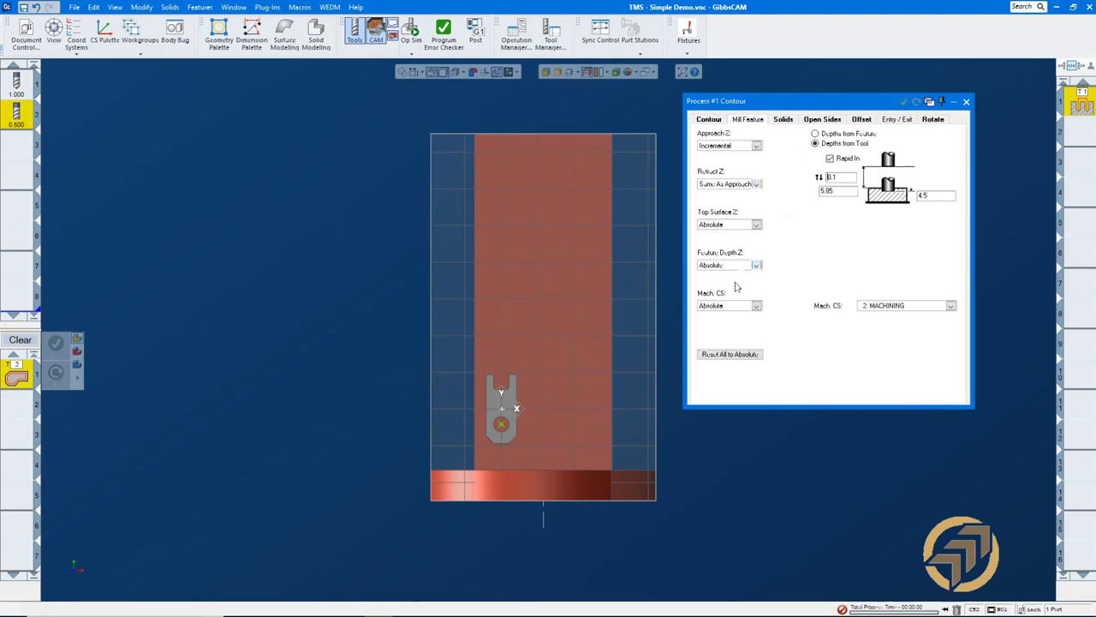
{"action": "left_click", "coordinate": [731, 354]}
{"action": "left_click", "coordinate": [711, 123]}
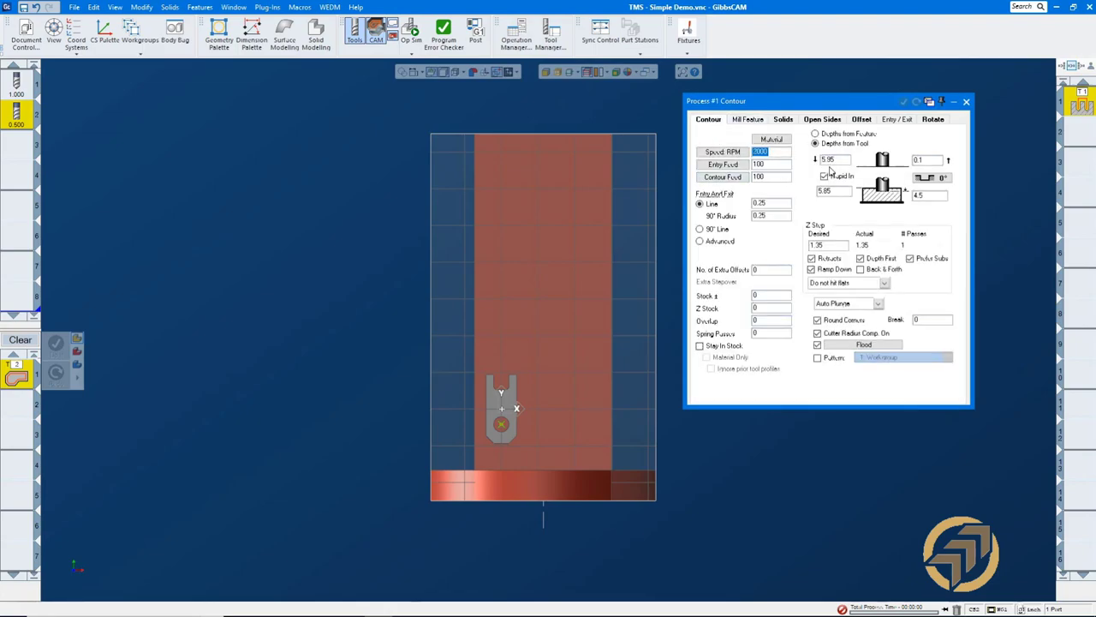
- Enter contour depths 0.1, 0 and -1.25 with a 0.1 Z step
{"action": "double_click", "coordinate": [835, 161]}
{"action": "type", "text": ".1"}
{"action": "key", "text": "Tab"}
{"action": "type", "text": "0"}
{"action": "double_click", "coordinate": [943, 195]}
{"action": "type", "text": "1.25"}
{"action": "key", "text": "Return"}
{"action": "double_click", "coordinate": [829, 246]}
{"action": "type", "text": ".1"}
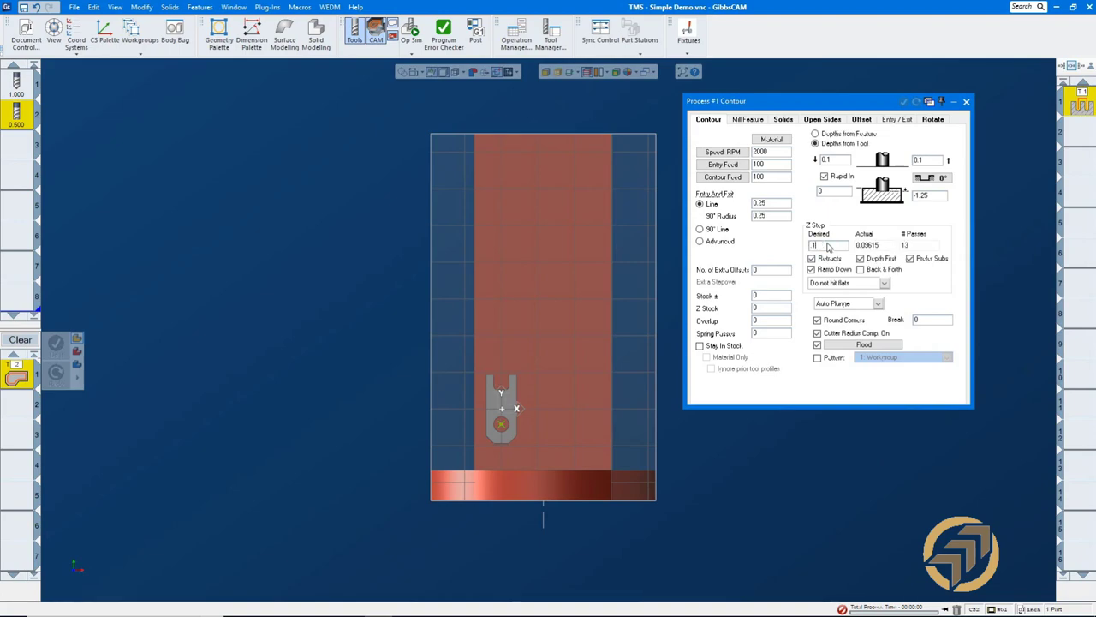
{"action": "left_click", "coordinate": [966, 101]}
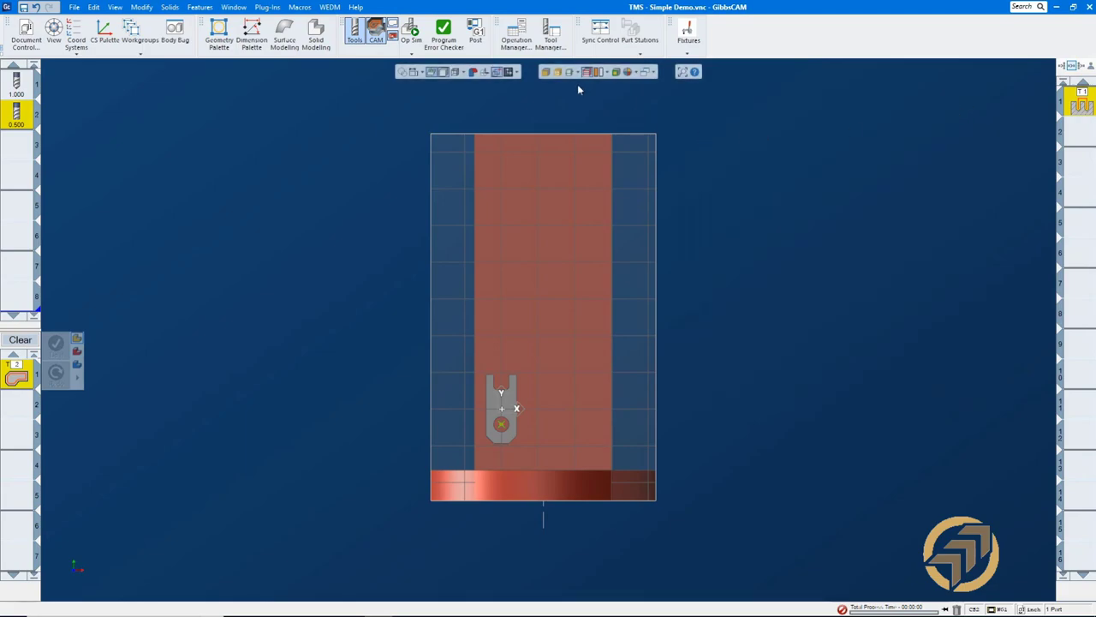
- Pick the part's bottom outline, run Do It for the contour, then return to Tools mode
{"action": "left_click_drag", "start_coordinate": [401, 301], "coordinate": [605, 540]}
{"action": "left_click", "coordinate": [549, 394]}
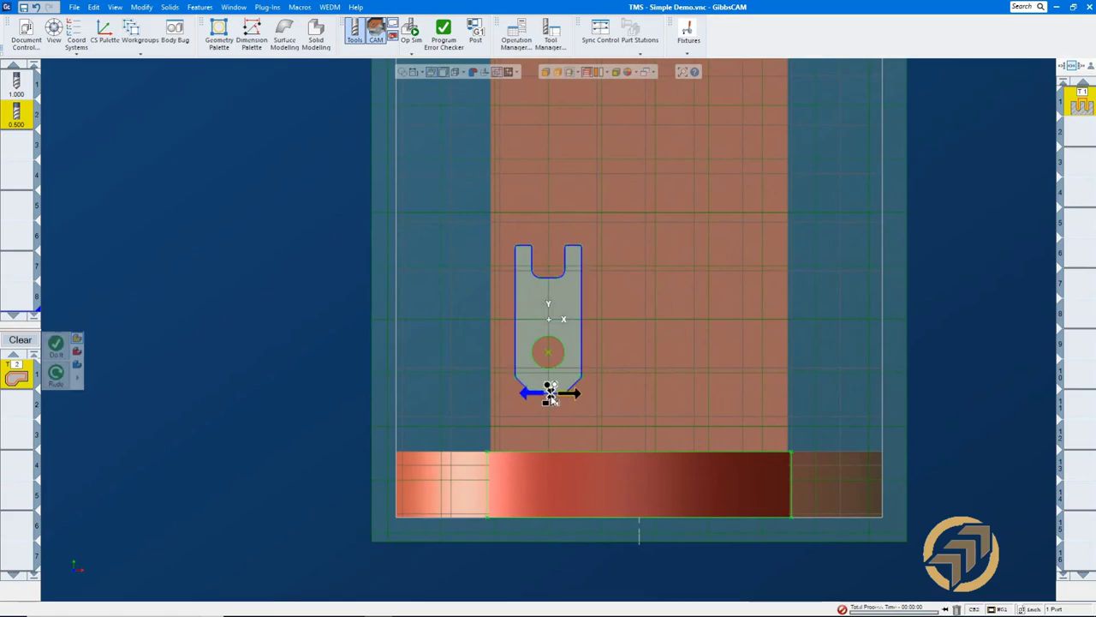
{"action": "right_click", "coordinate": [302, 306]}
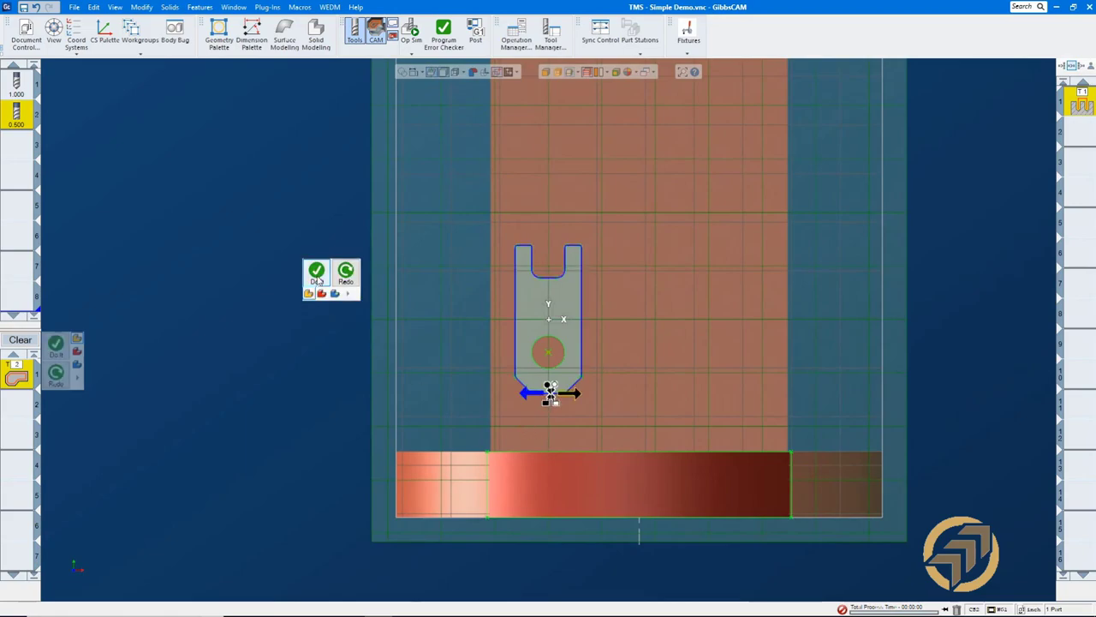
{"action": "left_click", "coordinate": [317, 275]}
{"action": "scroll", "coordinate": [317, 273], "scroll_direction": "down", "scroll_amount": 3}
{"action": "middle_click_drag", "start_coordinate": [327, 258], "coordinate": [451, 187]}
{"action": "left_click_drag", "start_coordinate": [437, 169], "coordinate": [734, 526]}
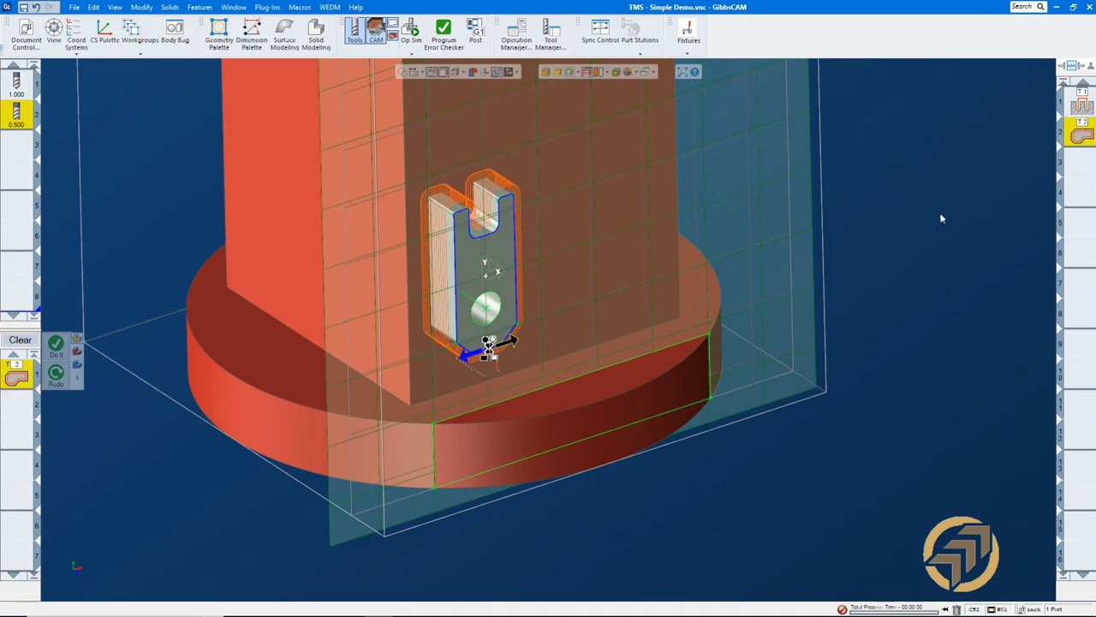
{"action": "scroll", "coordinate": [940, 218], "scroll_direction": "down", "scroll_amount": 2}
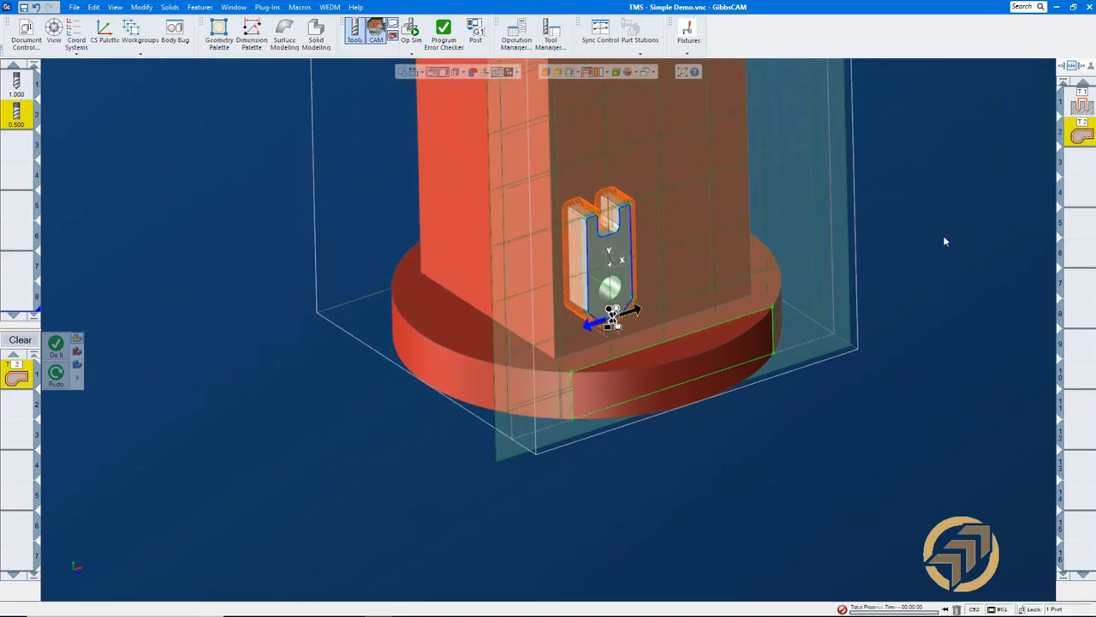
{"action": "scroll", "coordinate": [737, 180], "scroll_direction": "up", "scroll_amount": 1}
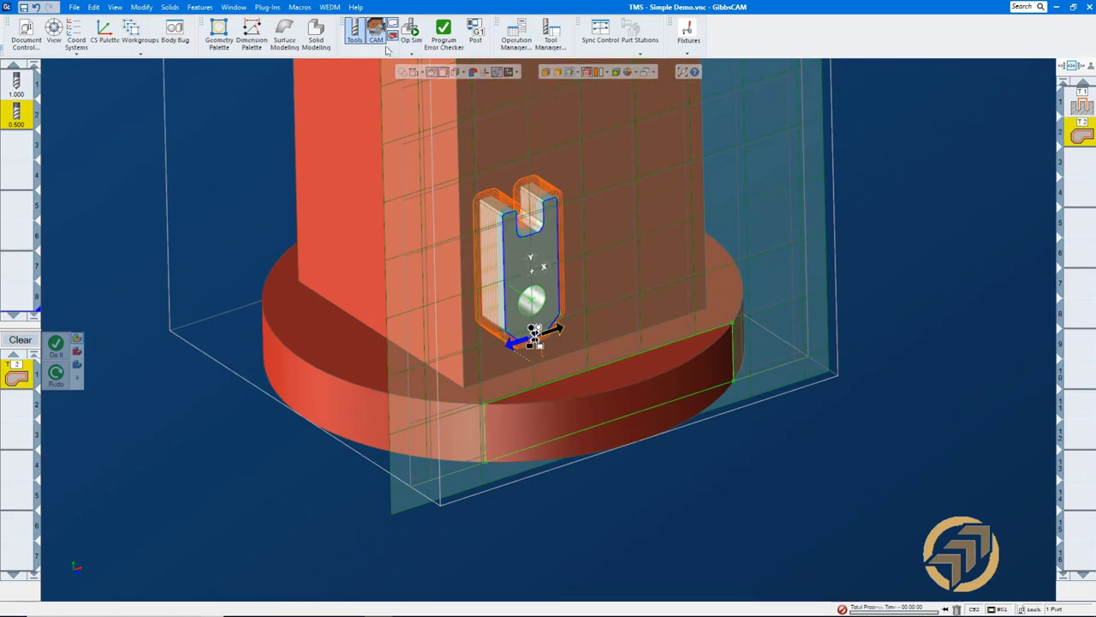
{"action": "left_click", "coordinate": [356, 38]}
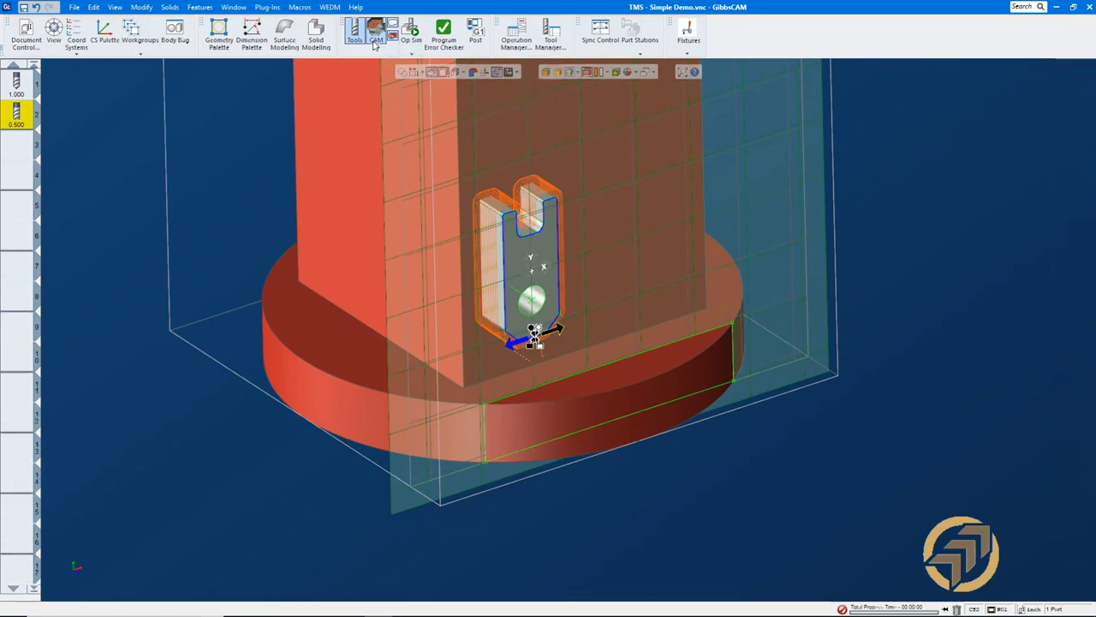
- Run the Stock Builder macro on the slotted part with Create Stock YES and XY amount .05
{"action": "left_click", "coordinate": [569, 73]}
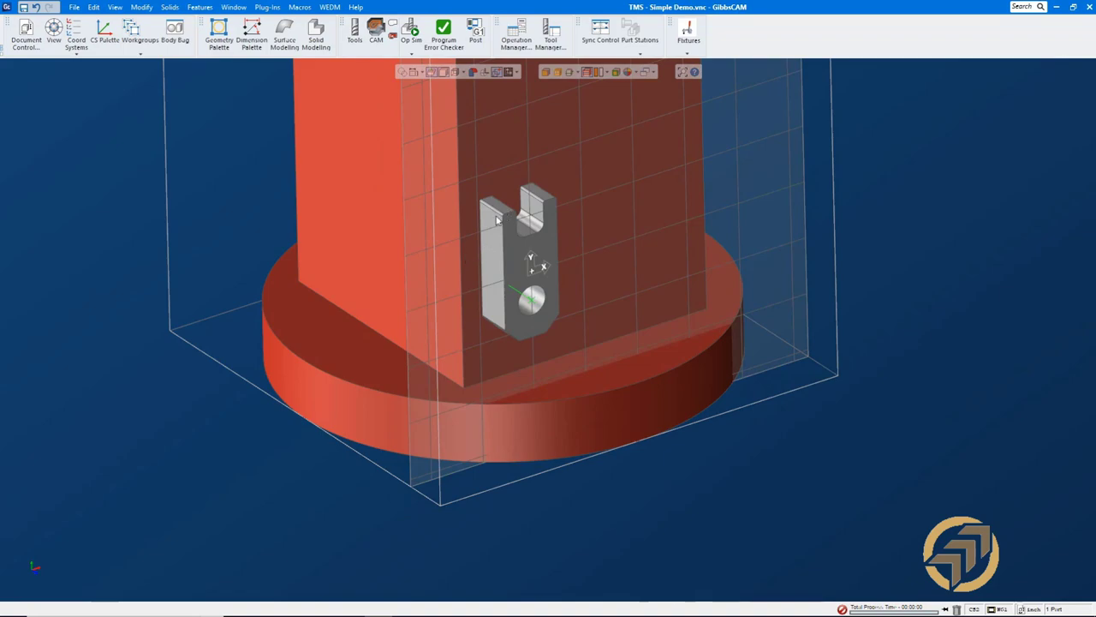
{"action": "left_click", "coordinate": [539, 261]}
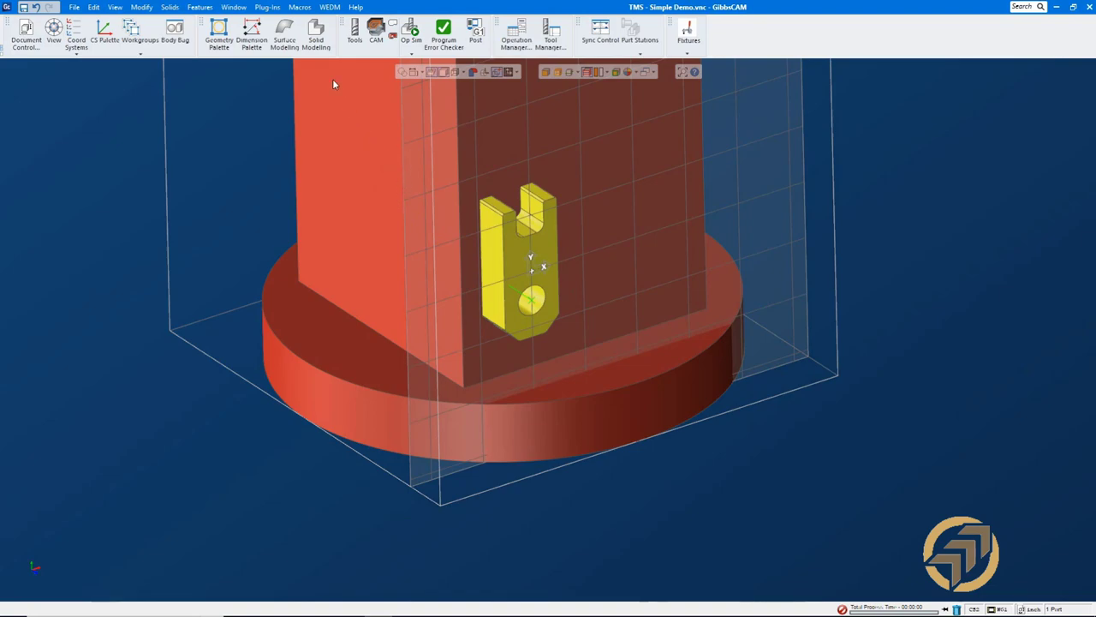
{"action": "left_click", "coordinate": [296, 7]}
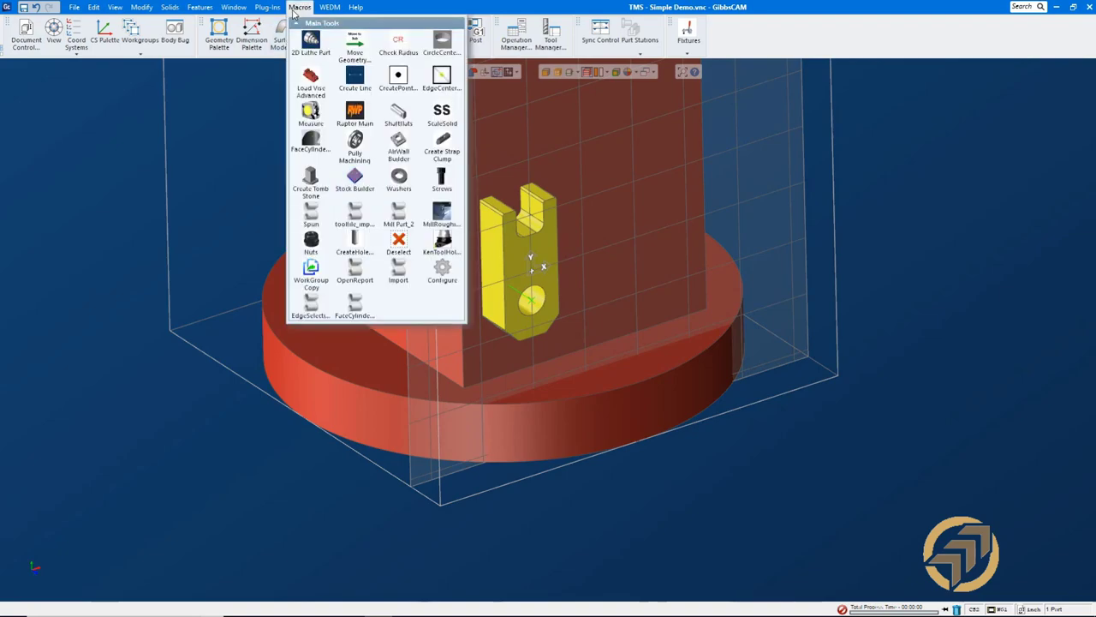
{"action": "left_click", "coordinate": [355, 180]}
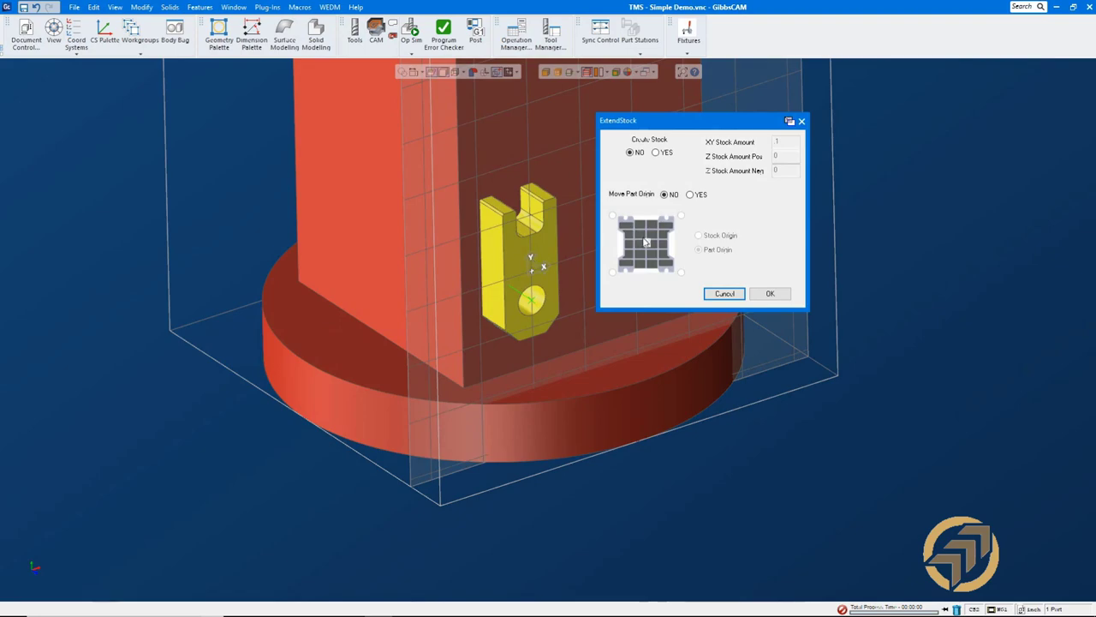
{"action": "left_click", "coordinate": [656, 157]}
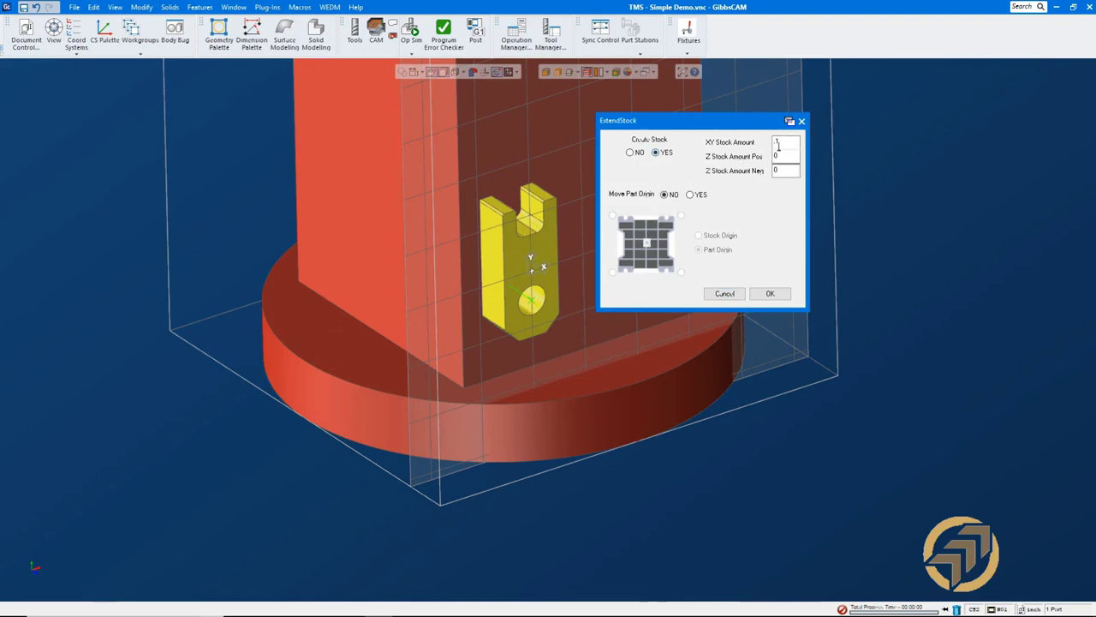
{"action": "double_click", "coordinate": [785, 142]}
{"action": "type", "text": ".05"}
{"action": "left_click", "coordinate": [770, 293]}
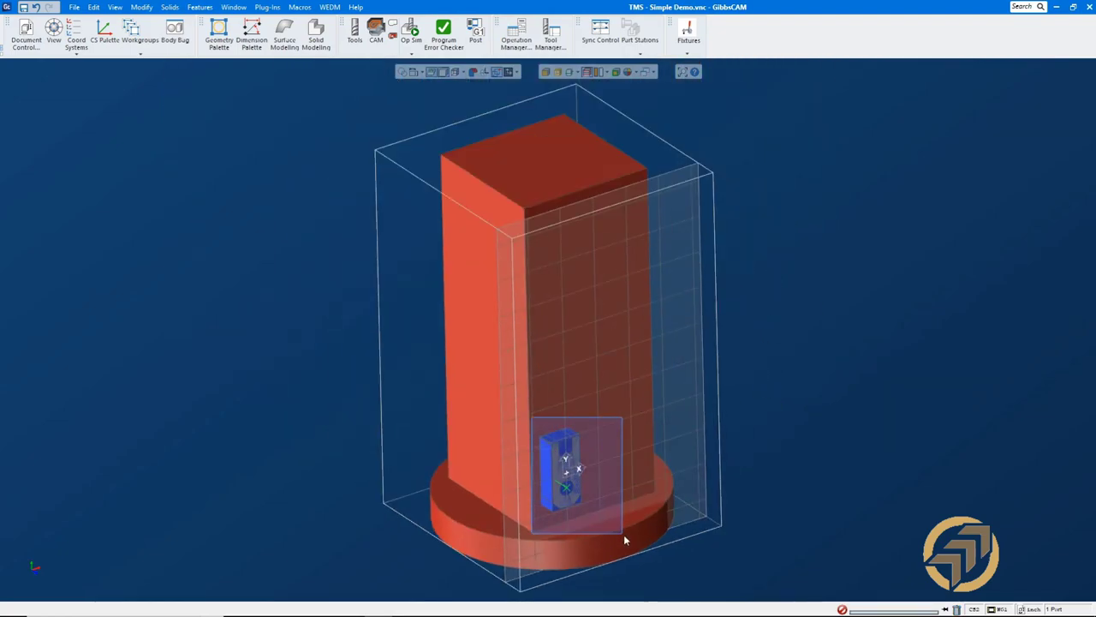
{"action": "scroll", "coordinate": [624, 535], "scroll_direction": "up", "scroll_amount": 5}
{"action": "middle_click_drag", "start_coordinate": [708, 412], "coordinate": [735, 415]}
{"action": "scroll", "coordinate": [377, 250], "scroll_direction": "down", "scroll_amount": 8}
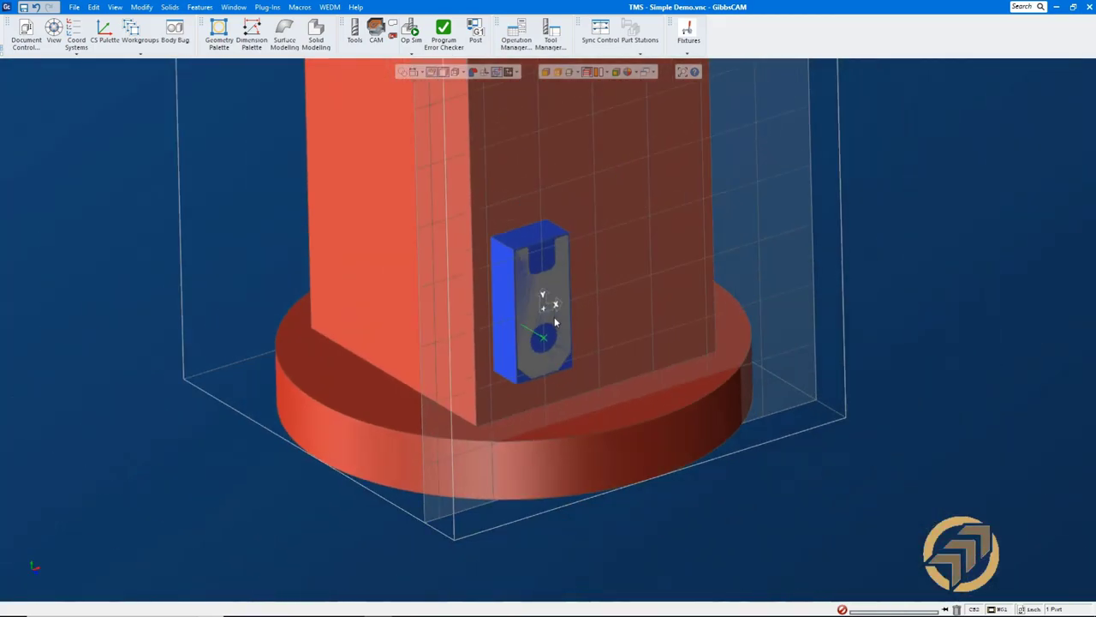
- Play the Op Sim rendering of the contour cut, then close the palette
{"action": "left_click", "coordinate": [411, 33]}
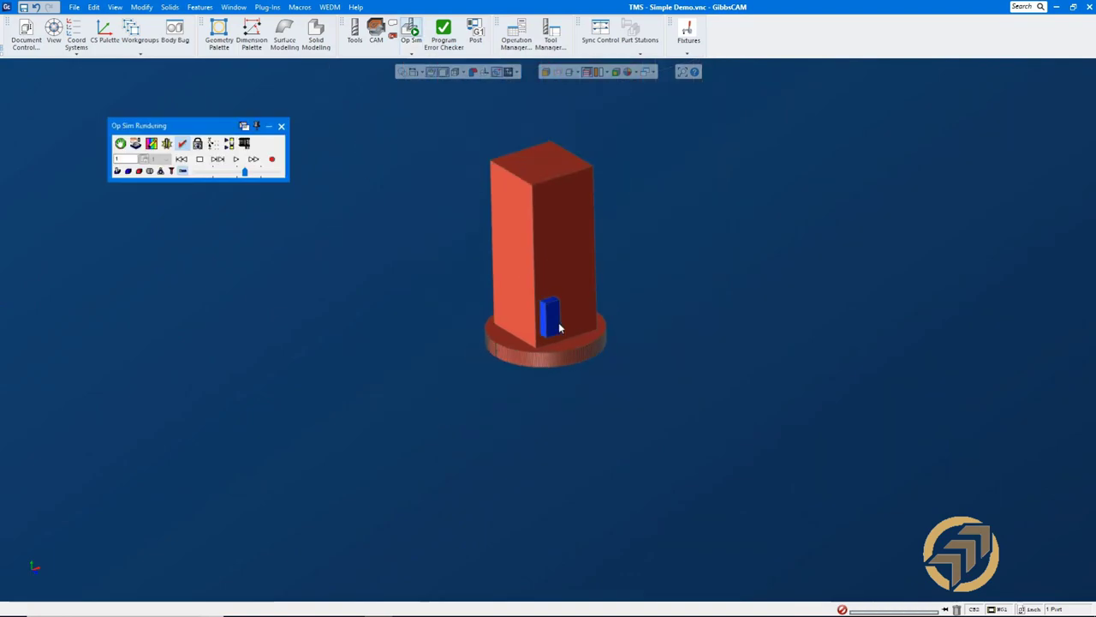
{"action": "left_click", "coordinate": [237, 159]}
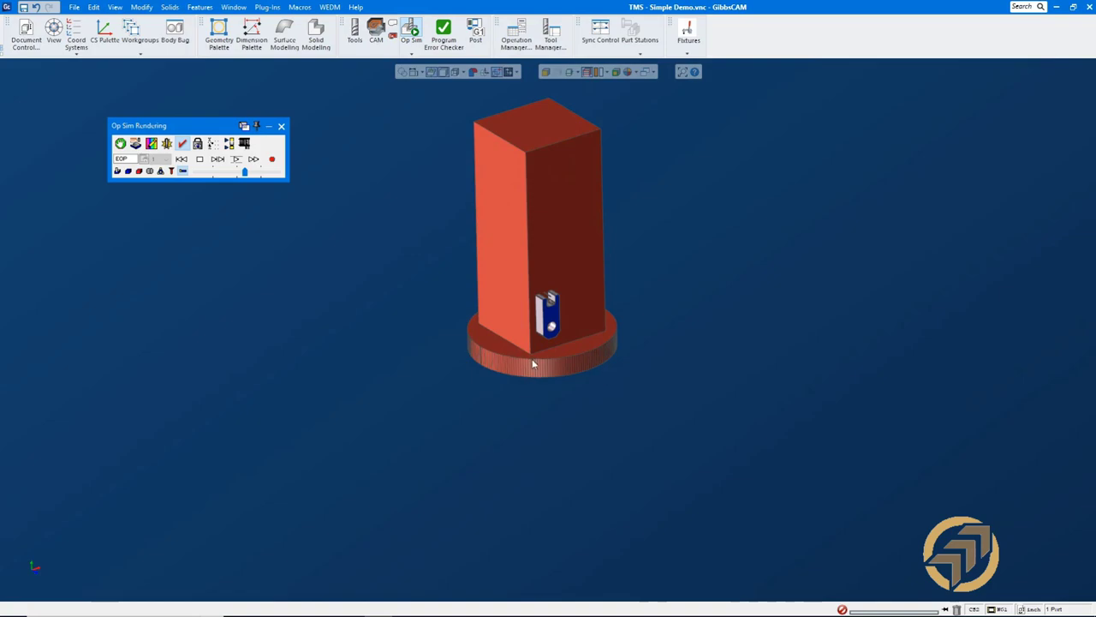
{"action": "left_click", "coordinate": [281, 126]}
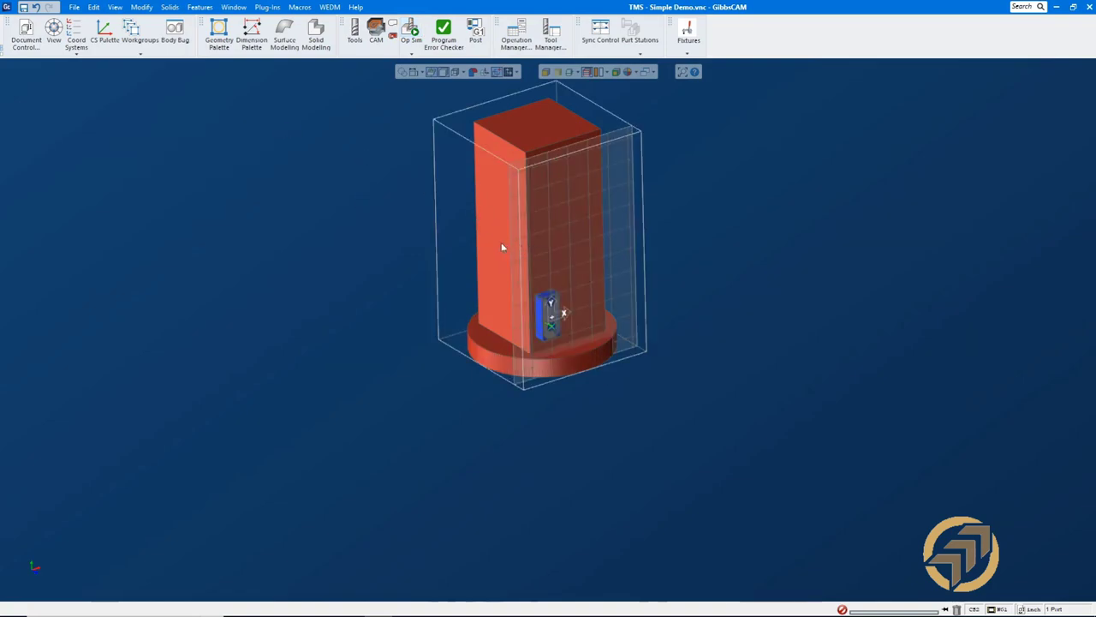
{"action": "scroll", "coordinate": [501, 254], "scroll_direction": "up", "scroll_amount": 3}
{"action": "scroll", "coordinate": [781, 335], "scroll_direction": "up", "scroll_amount": 1}
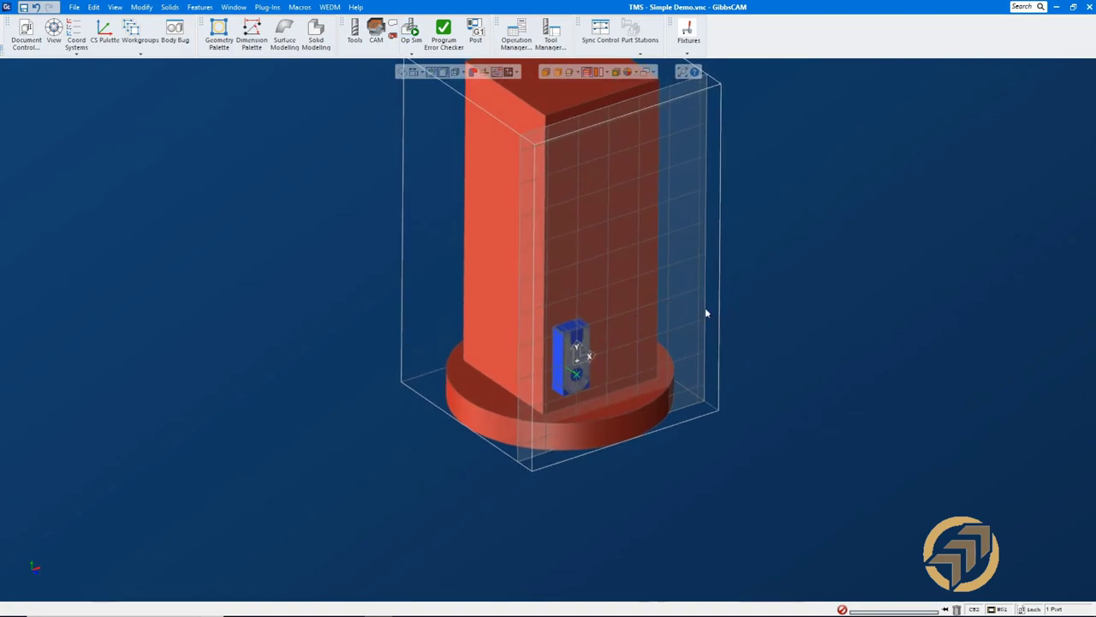
- Set Multi Part Type to TMS in Document Control's Multi-Part tab and select the part
{"action": "left_click", "coordinate": [24, 36]}
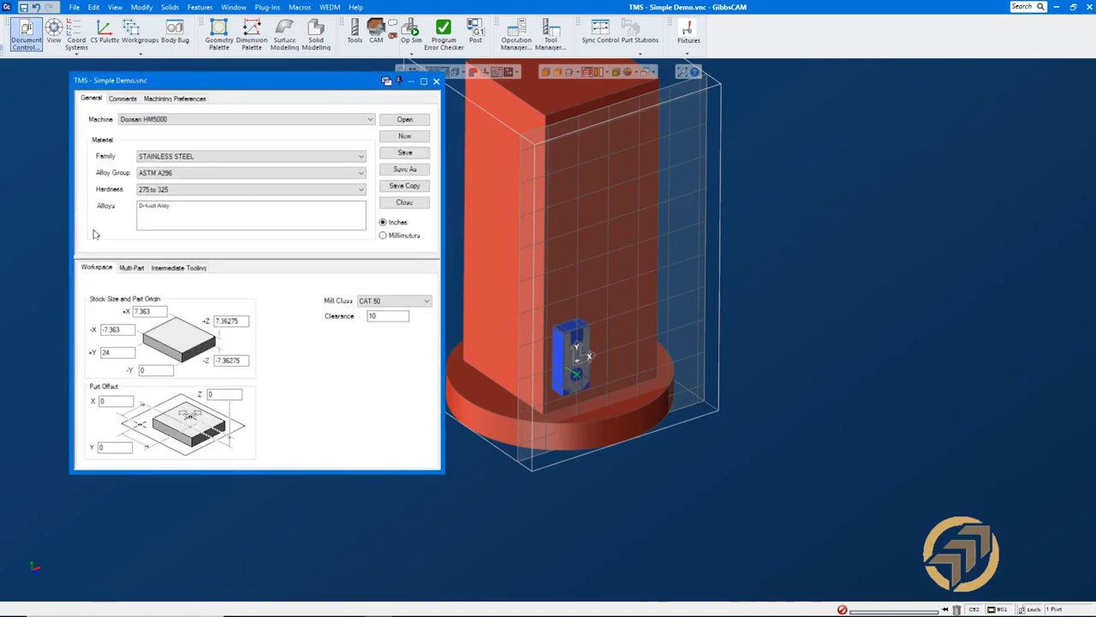
{"action": "left_click", "coordinate": [130, 268]}
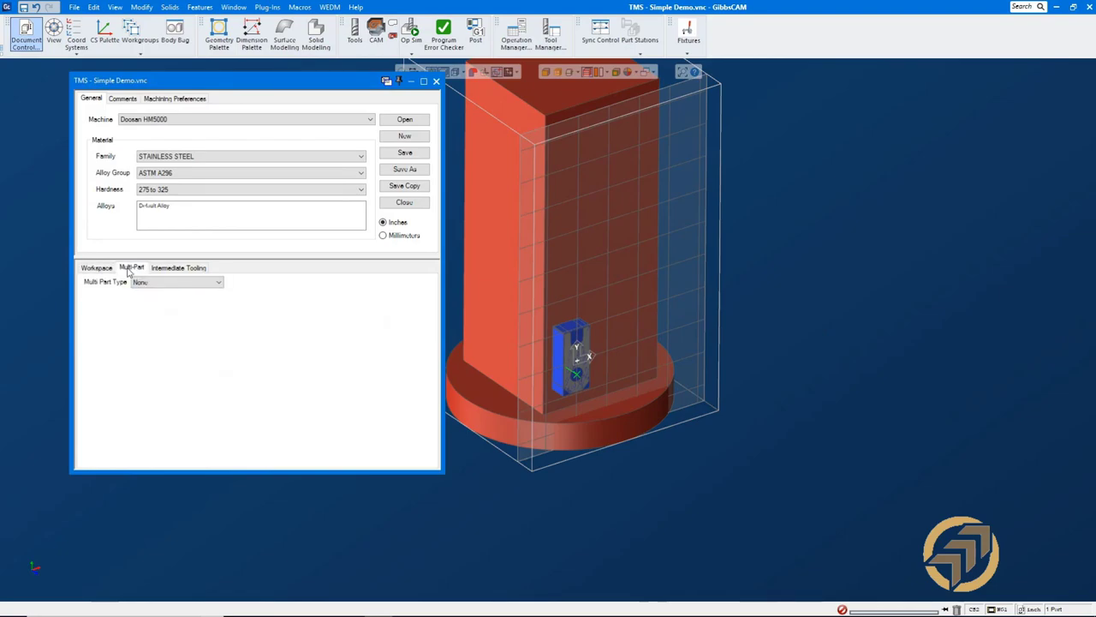
{"action": "left_click", "coordinate": [220, 285]}
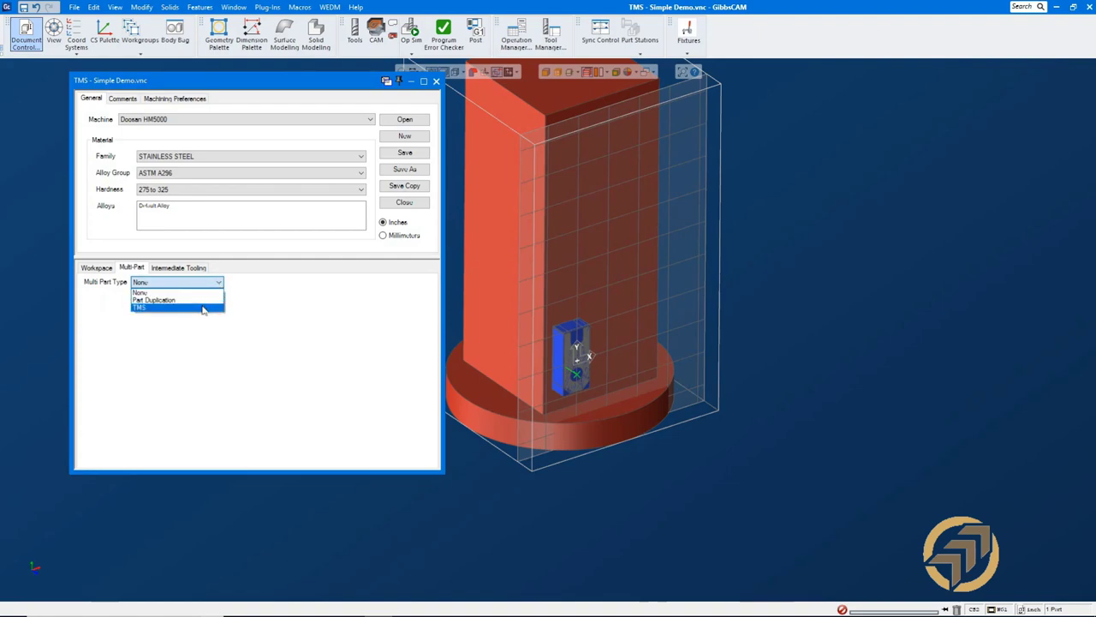
{"action": "left_click", "coordinate": [203, 310]}
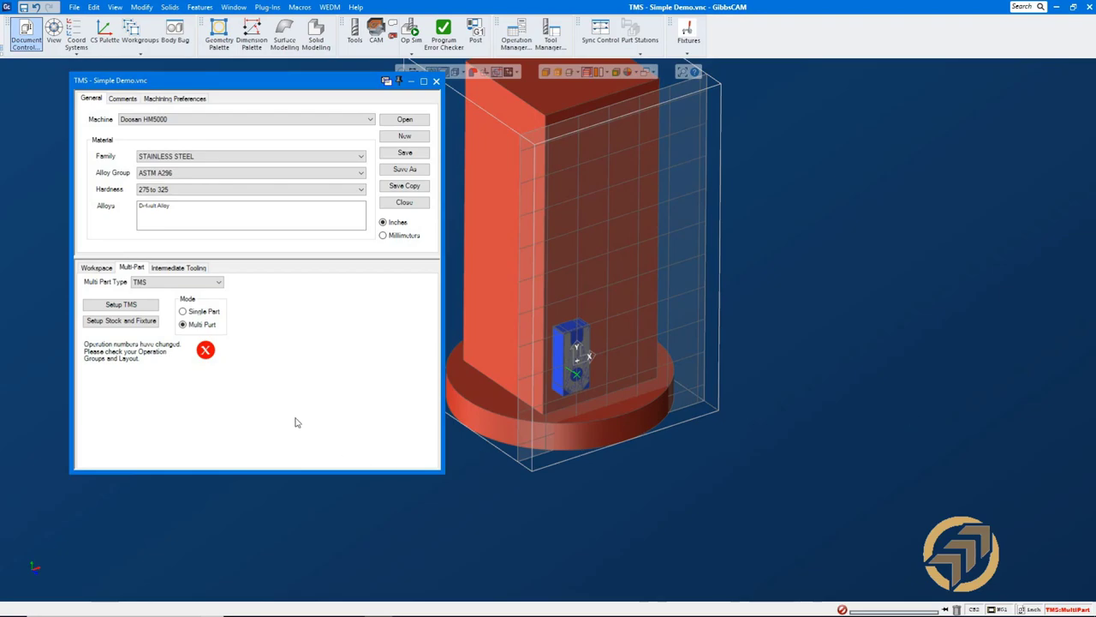
{"action": "left_click", "coordinate": [574, 335]}
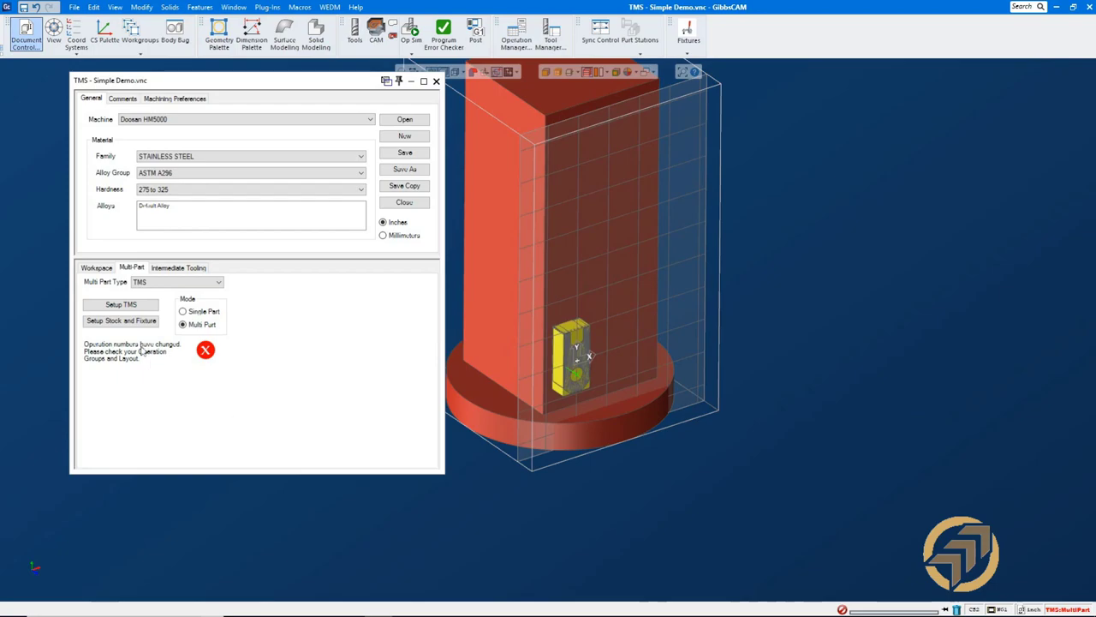
- Open Setup Stock and Fixture, uncheck Custom Sides, and check X, Y, B counts 3, 3, 4
{"action": "left_click", "coordinate": [121, 321]}
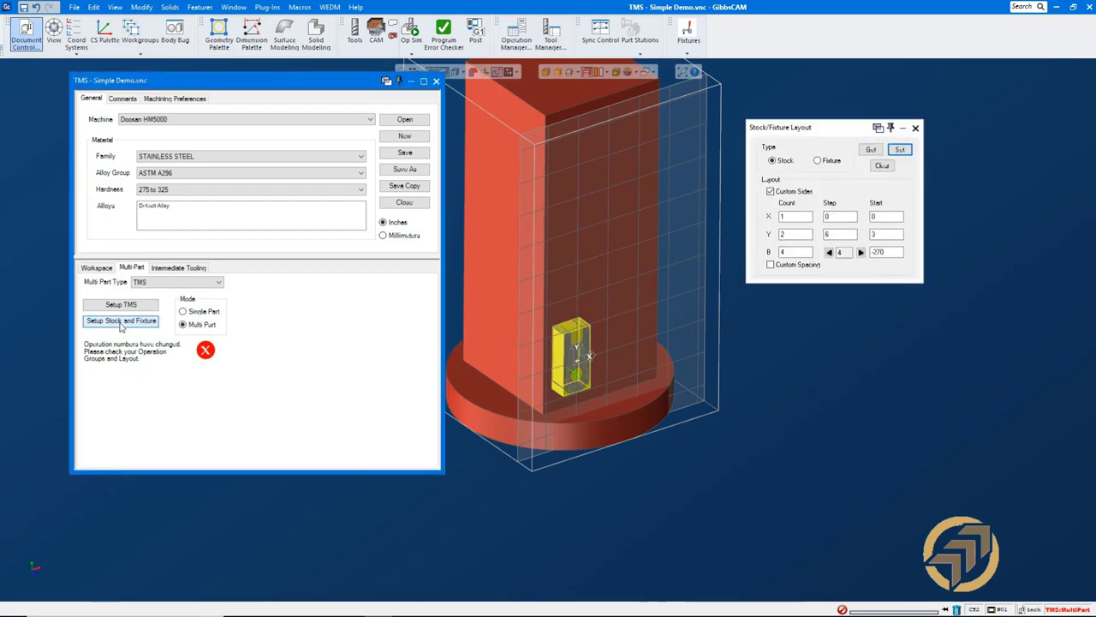
{"action": "left_click_drag", "start_coordinate": [824, 129], "coordinate": [853, 149]}
{"action": "left_click", "coordinate": [796, 208]}
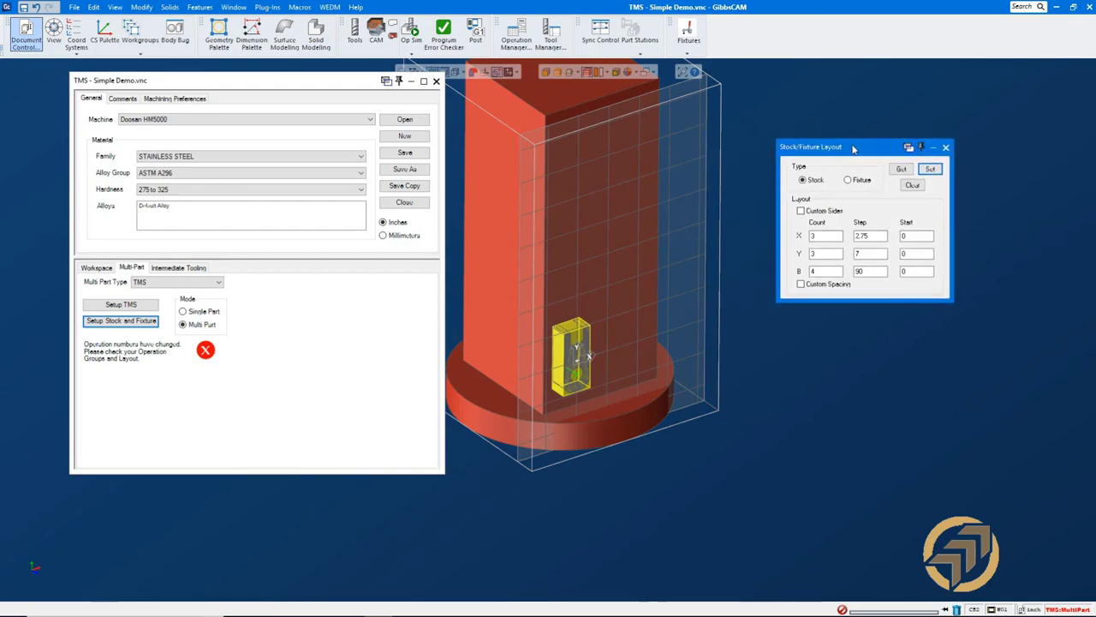
{"action": "double_click", "coordinate": [824, 237]}
{"action": "double_click", "coordinate": [824, 255]}
{"action": "double_click", "coordinate": [824, 272]}
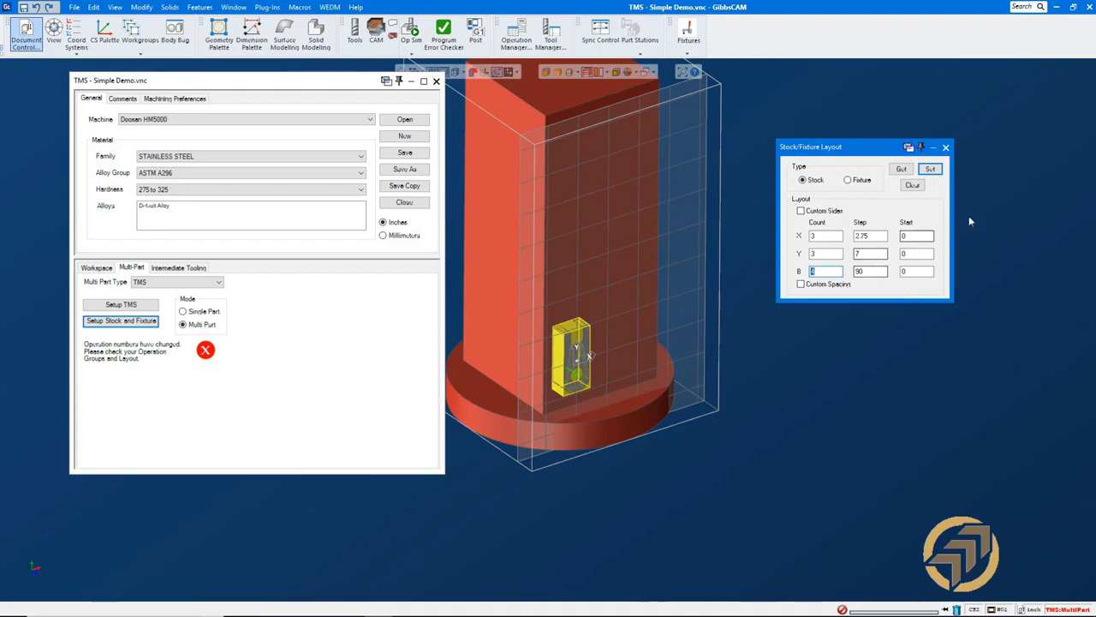
- Apply the 3 × 3 × 4 stock layout, inspect it, close the dialog and zoom to the part
{"action": "left_click", "coordinate": [930, 168]}
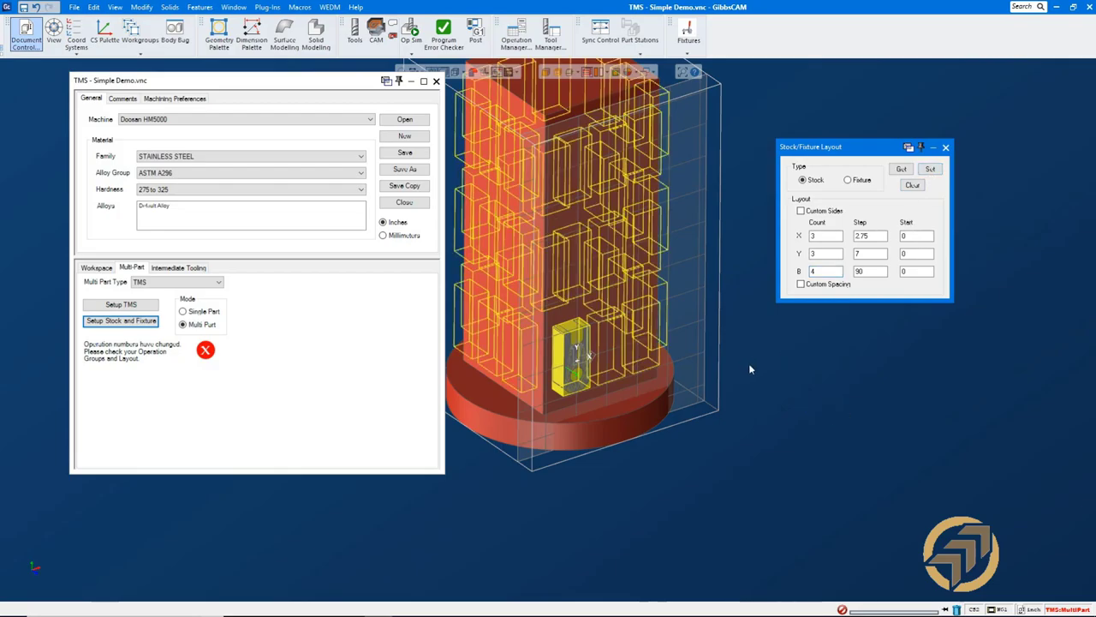
{"action": "middle_click_drag", "start_coordinate": [818, 470], "coordinate": [623, 293]}
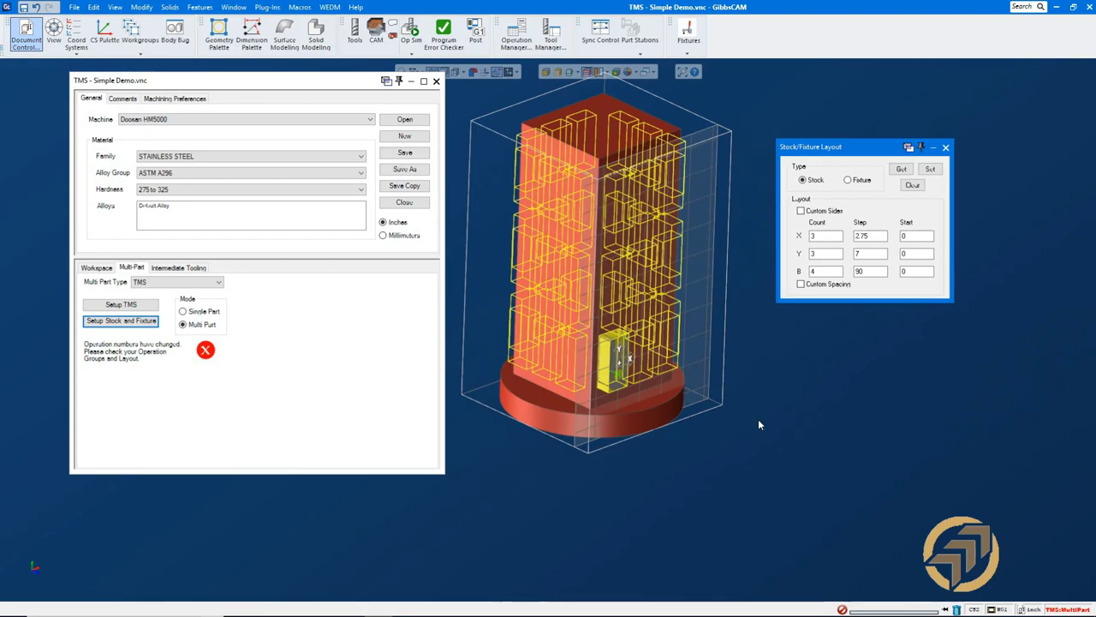
{"action": "left_click", "coordinate": [945, 147]}
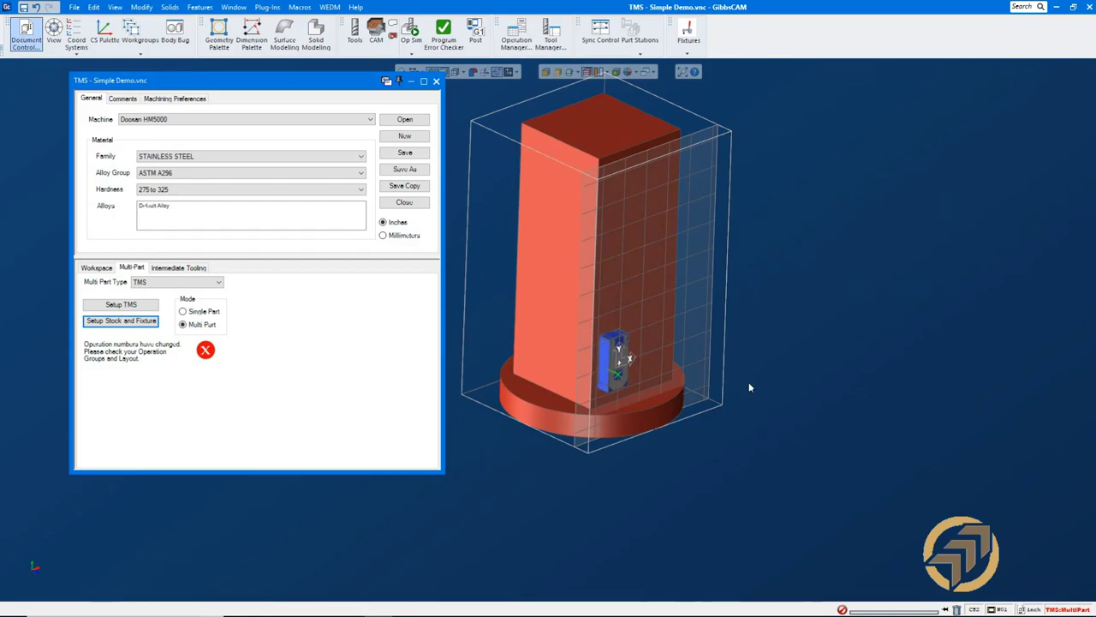
{"action": "left_click_drag", "start_coordinate": [582, 299], "coordinate": [672, 432]}
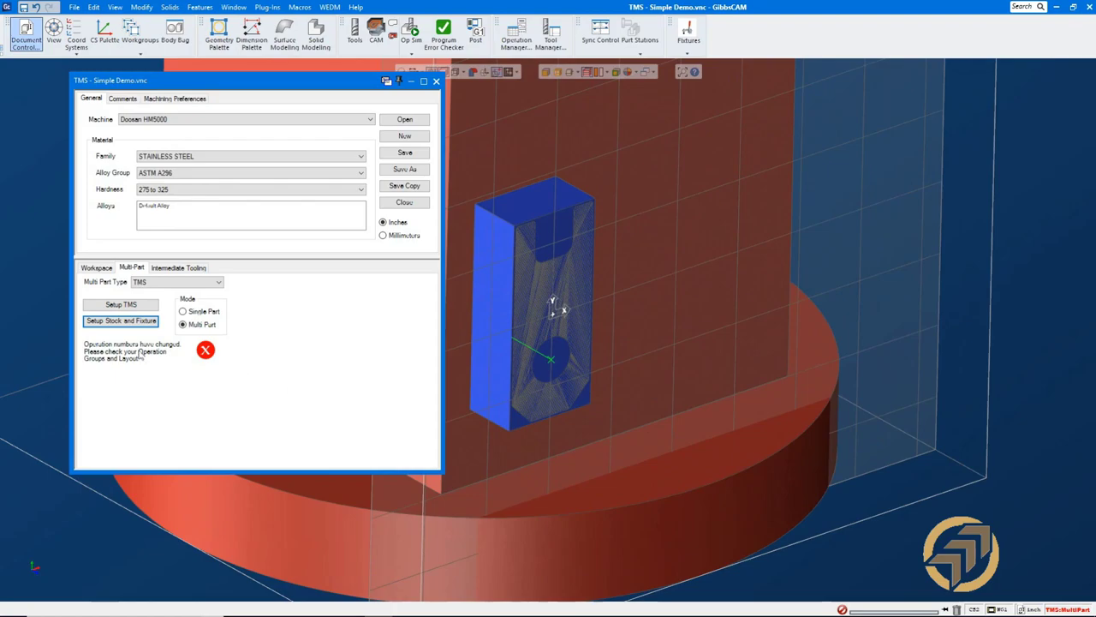
- Open Setup TMS and set part counts to 3 in X, 3 in Y and 4 in B
{"action": "left_click", "coordinate": [132, 308]}
{"action": "left_click_drag", "start_coordinate": [843, 116], "coordinate": [759, 132]}
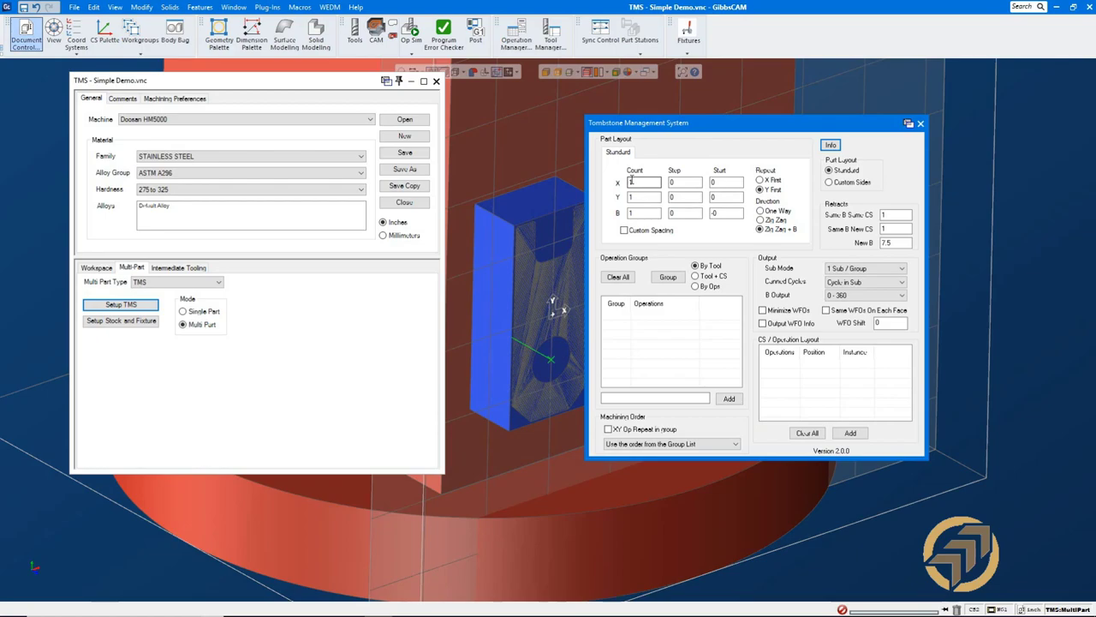
{"action": "double_click", "coordinate": [634, 183]}
{"action": "type", "text": "3"}
{"action": "double_click", "coordinate": [635, 197]}
{"action": "type", "text": "3"}
{"action": "double_click", "coordinate": [644, 212]}
{"action": "type", "text": "4"}
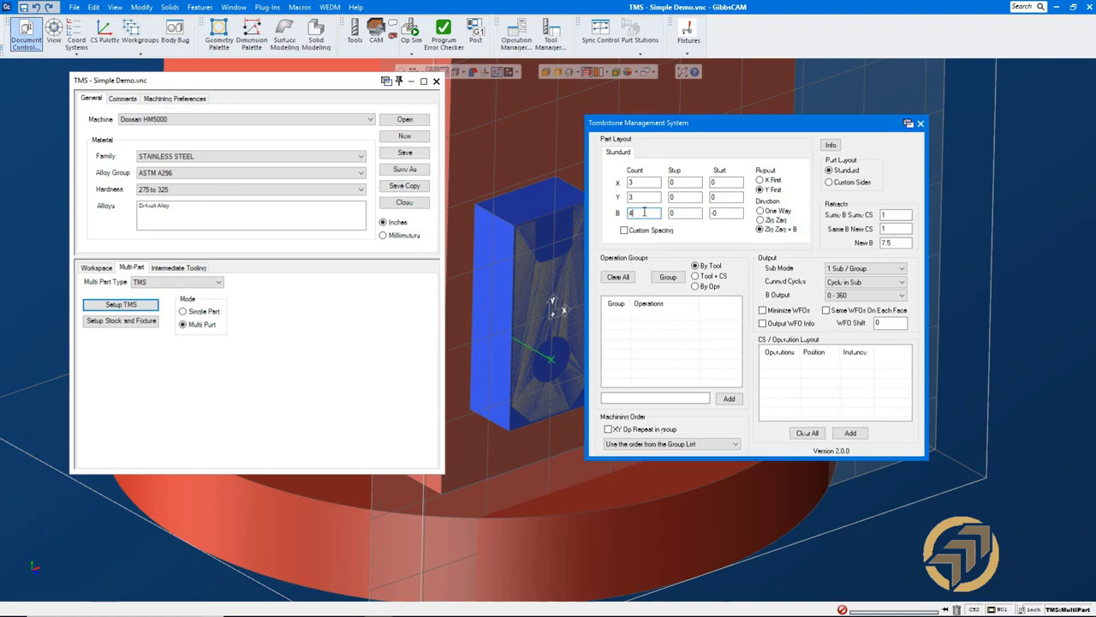
- Set the X, Y and B steps to 2.75, 7 and -90
{"action": "double_click", "coordinate": [686, 181]}
{"action": "type", "text": "2.750"}
{"action": "double_click", "coordinate": [683, 197]}
{"action": "type", "text": "7"}
{"action": "double_click", "coordinate": [697, 212]}
{"action": "type", "text": "-90"}
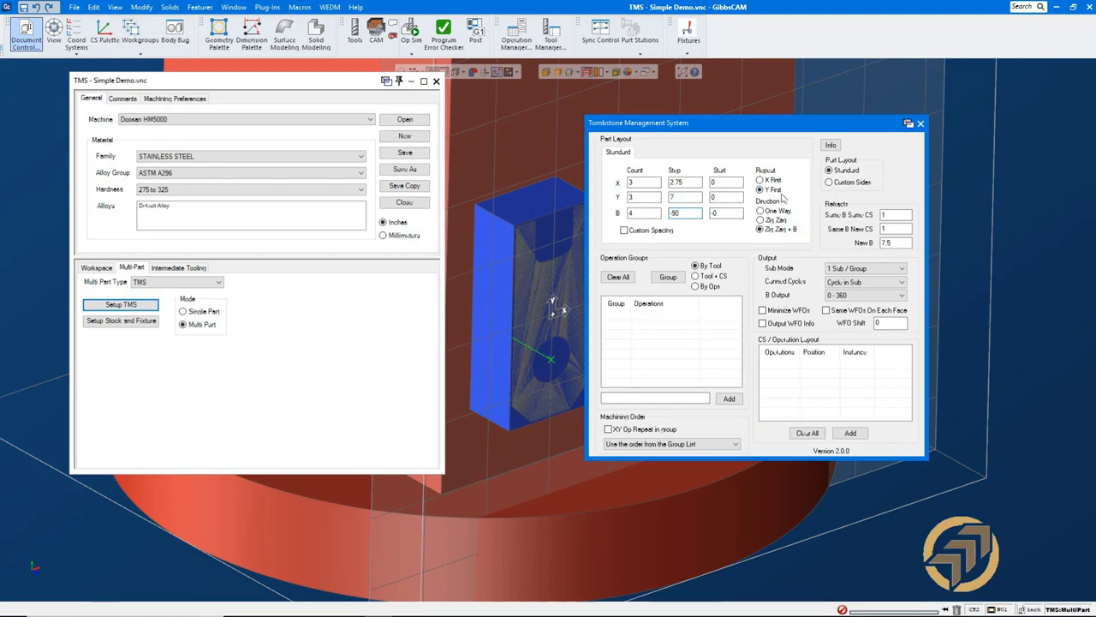
- Repeat along X first, use two operation groups, and set both retracts to 6
{"action": "left_click", "coordinate": [759, 180]}
{"action": "left_click", "coordinate": [672, 280]}
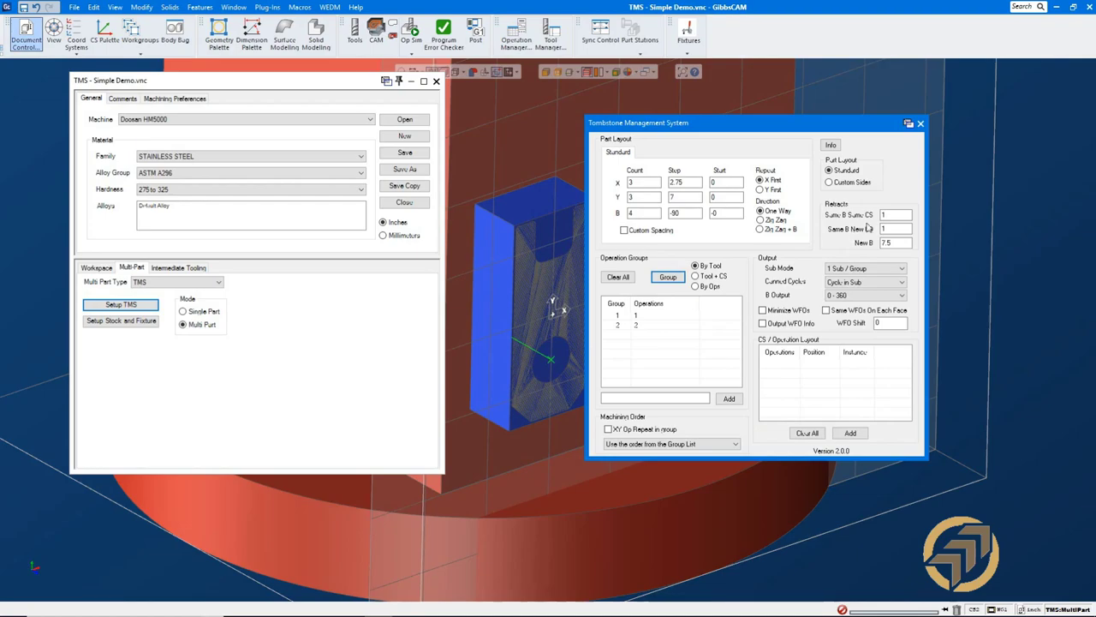
{"action": "double_click", "coordinate": [902, 218]}
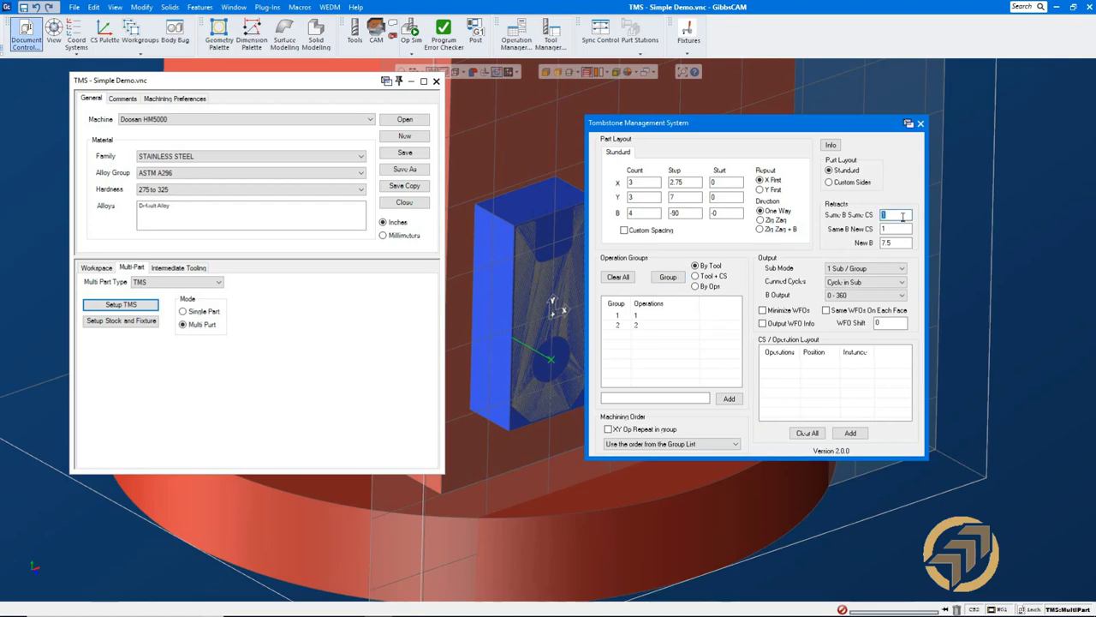
{"action": "type", "text": "6"}
{"action": "double_click", "coordinate": [906, 231]}
{"action": "type", "text": "6"}
- Keep 1 Sub / Group sub mode, Cycle in Sub canned cycles and 0 - 360 B output
{"action": "left_click", "coordinate": [895, 269]}
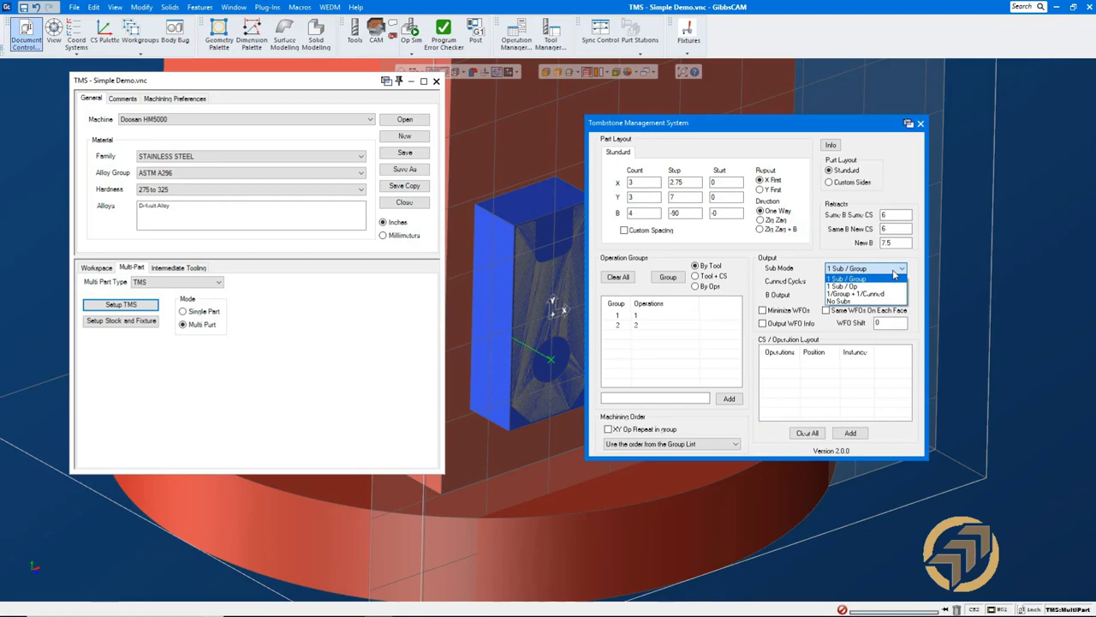
{"action": "left_click", "coordinate": [896, 280]}
{"action": "left_click", "coordinate": [896, 284]}
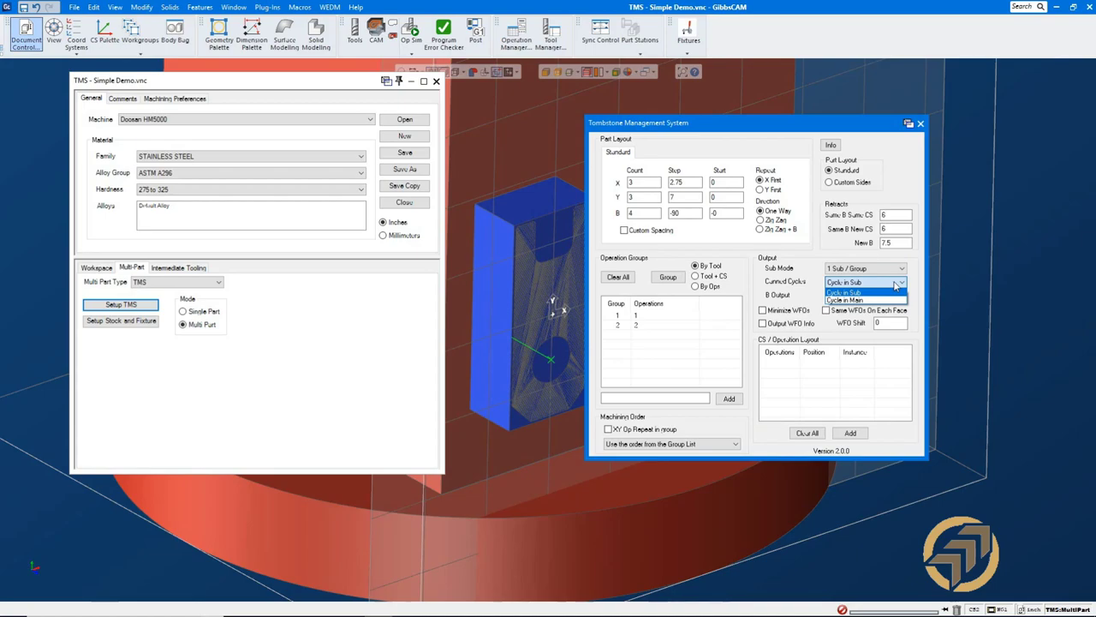
{"action": "left_click", "coordinate": [896, 284]}
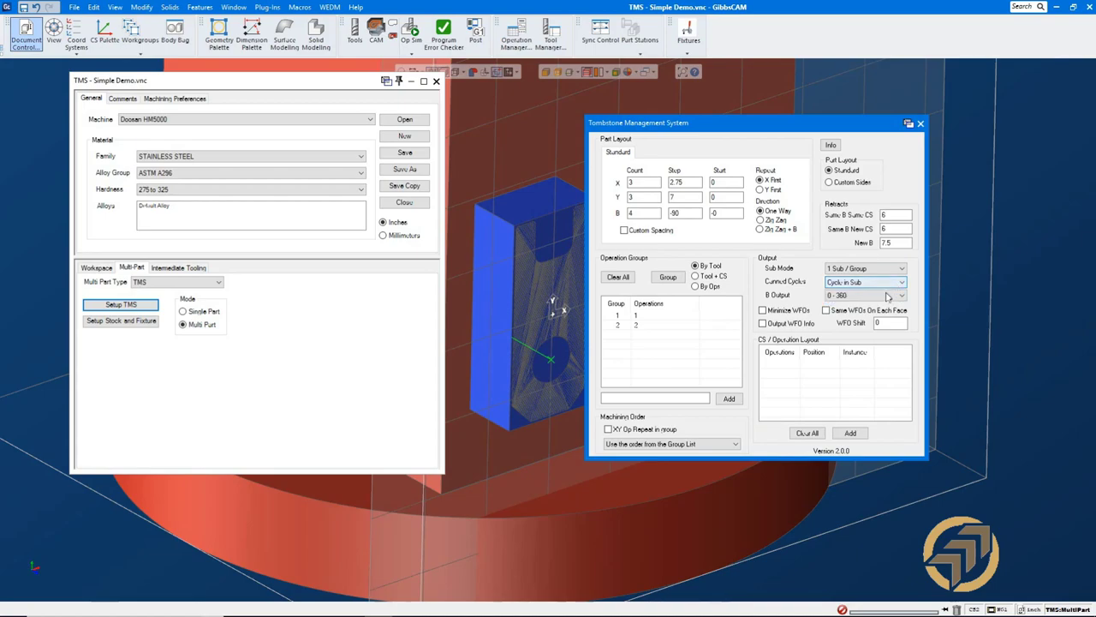
{"action": "left_click", "coordinate": [886, 296]}
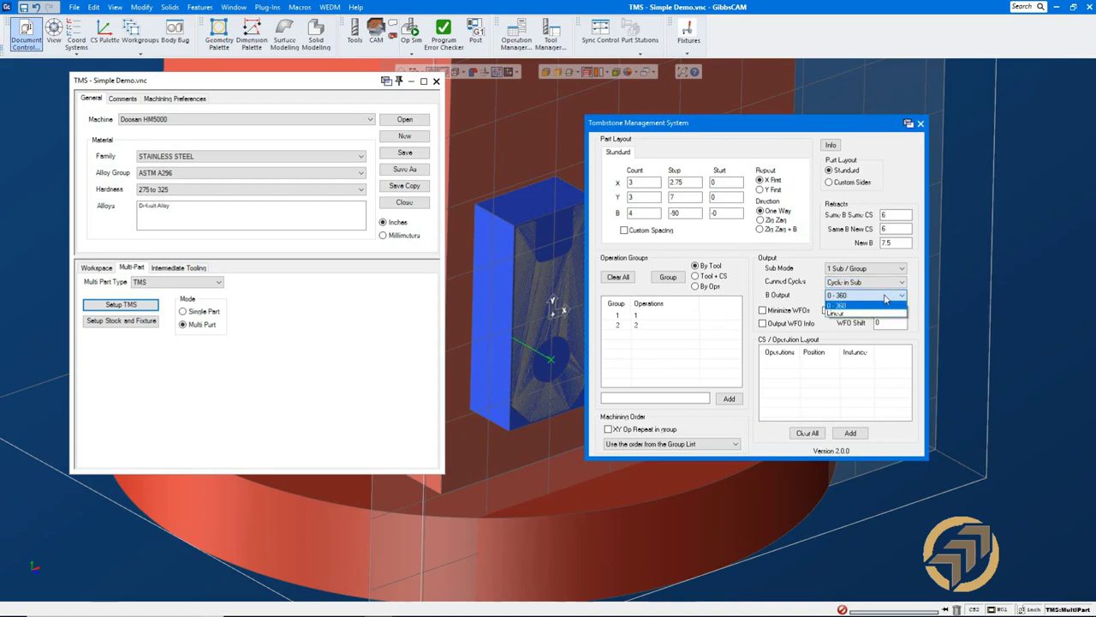
{"action": "left_click", "coordinate": [882, 304]}
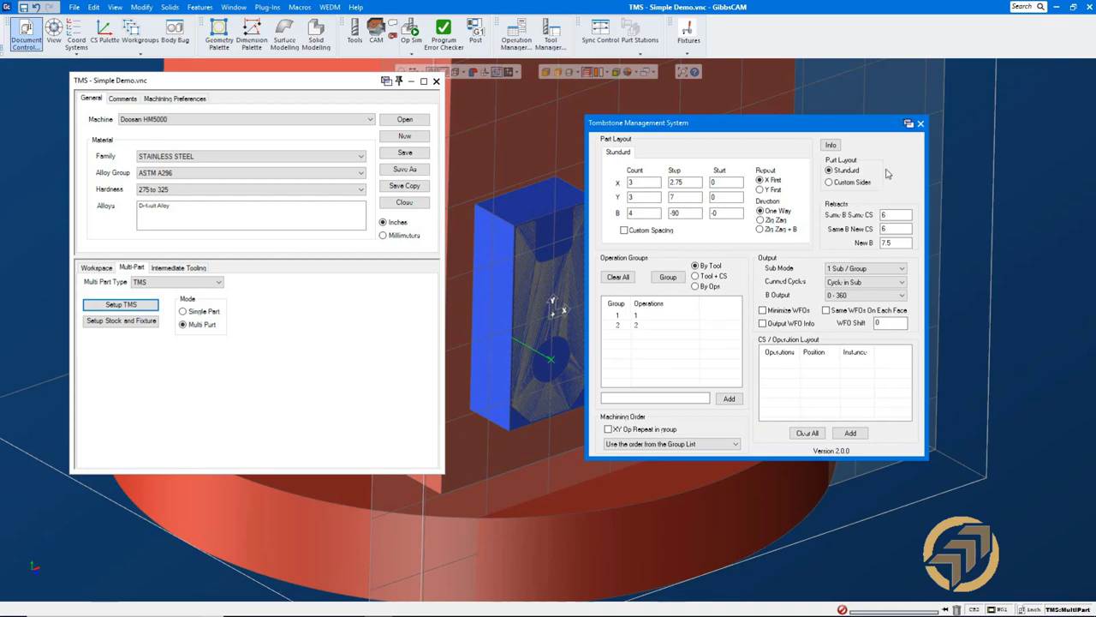
- Generate the layout report with Estimated Machining Time included
{"action": "left_click", "coordinate": [831, 144]}
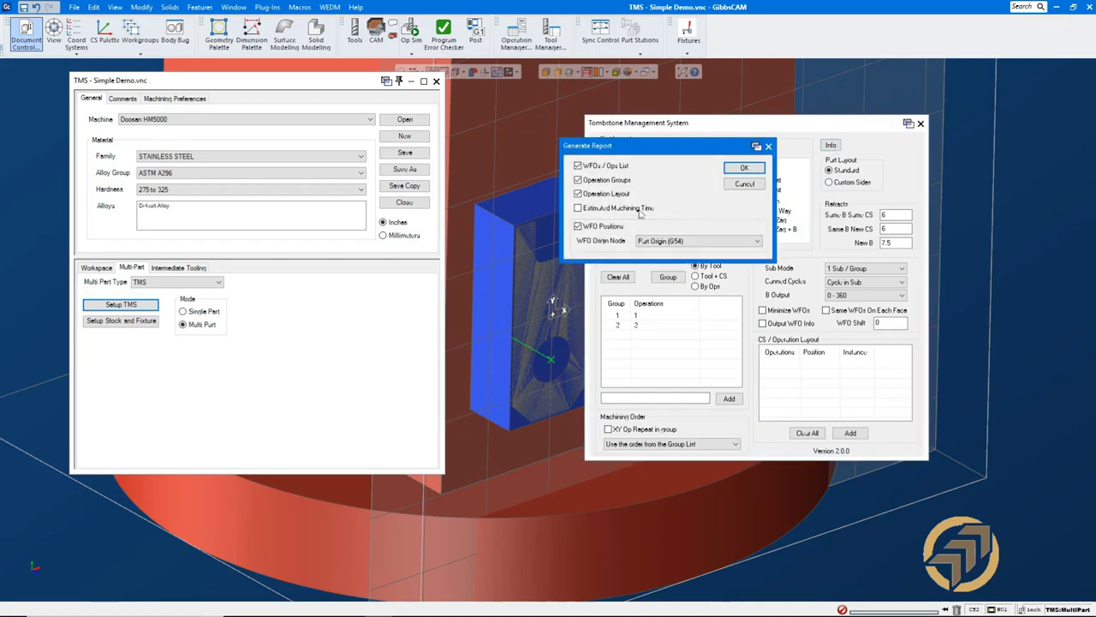
{"action": "left_click", "coordinate": [599, 211]}
{"action": "left_click", "coordinate": [743, 169]}
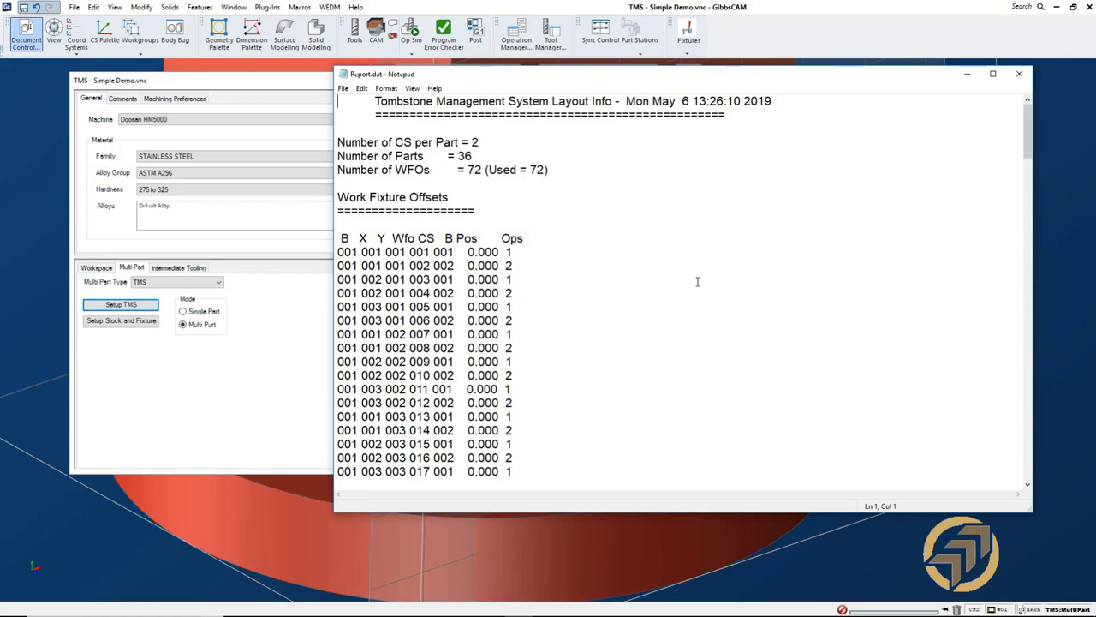
- Scroll Report.txt down to the Work Fixture Offsets Positions table, then close Notepad
{"action": "scroll", "coordinate": [697, 281], "scroll_direction": "down", "scroll_amount": 16}
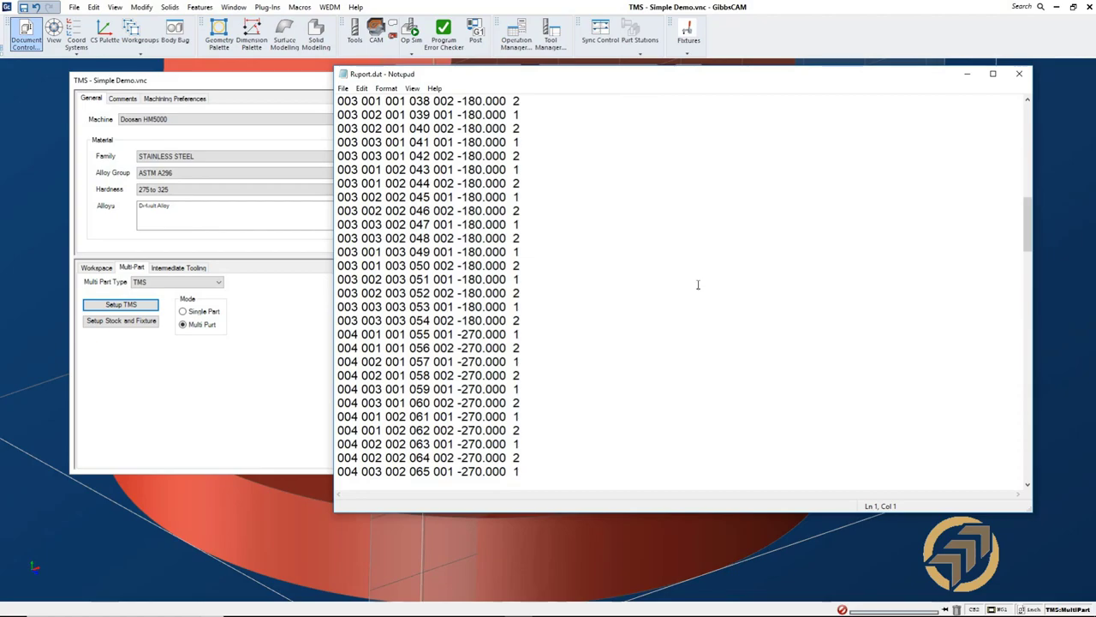
{"action": "scroll", "coordinate": [697, 287], "scroll_direction": "down", "scroll_amount": 10}
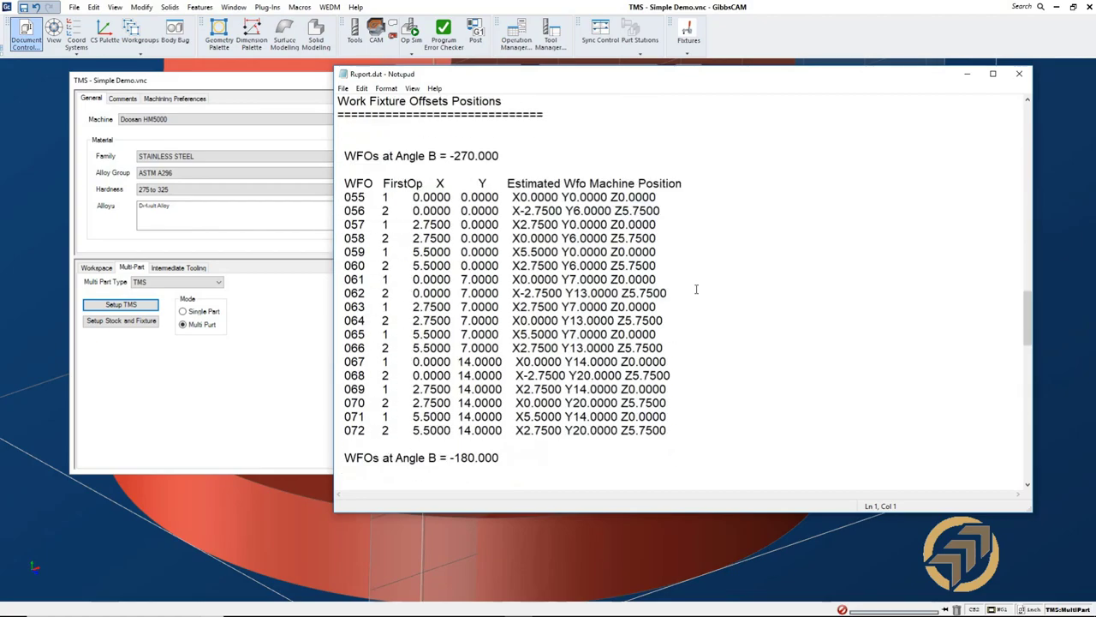
{"action": "left_click", "coordinate": [1020, 75]}
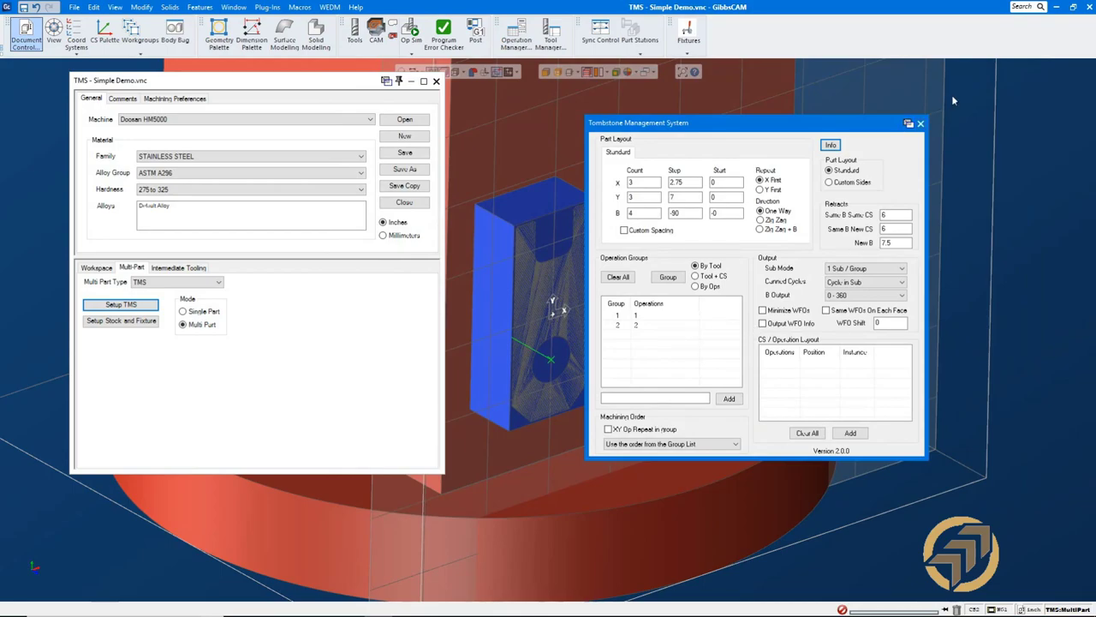
- Close the TMS setup and orbit the view around the 36-part tombstone
{"action": "left_click", "coordinate": [922, 124]}
{"action": "scroll", "coordinate": [498, 122], "scroll_direction": "down", "scroll_amount": 2}
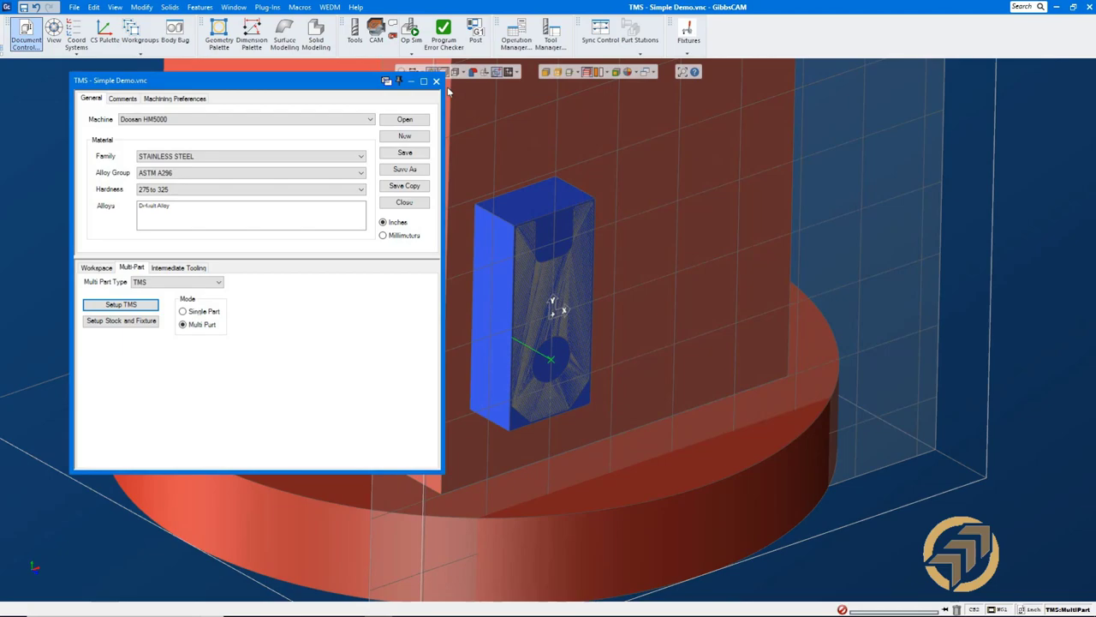
{"action": "middle_click_drag", "start_coordinate": [498, 122], "coordinate": [524, 216]}
{"action": "scroll", "coordinate": [524, 216], "scroll_direction": "down", "scroll_amount": 1}
{"action": "scroll", "coordinate": [525, 216], "scroll_direction": "down", "scroll_amount": 1}
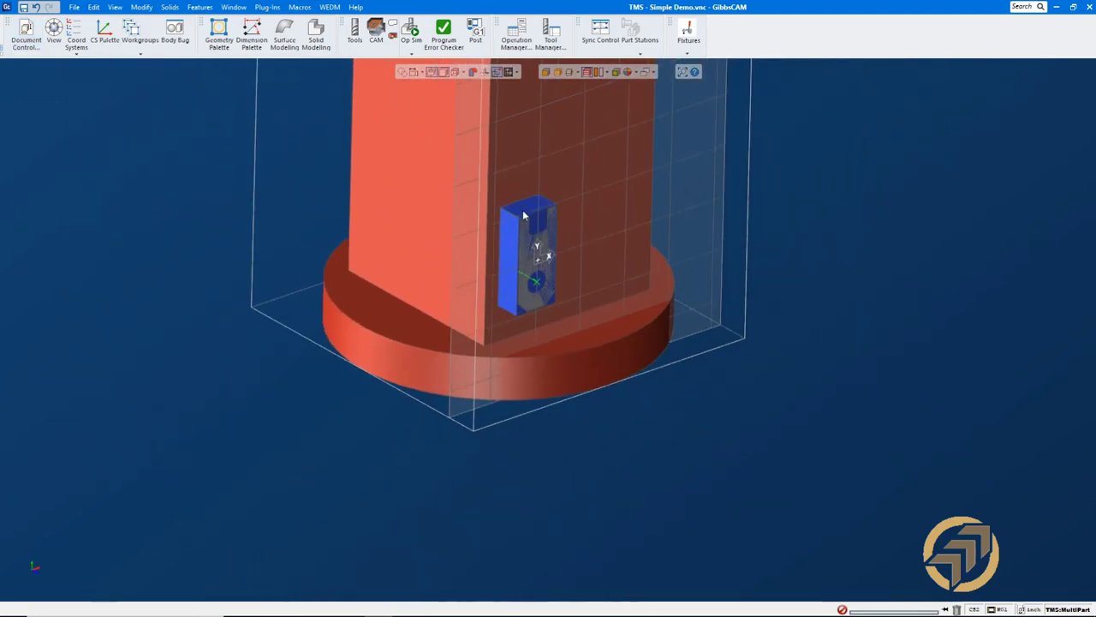
{"action": "left_click", "coordinate": [522, 176]}
{"action": "middle_click_drag", "start_coordinate": [536, 166], "coordinate": [719, 309]}
{"action": "left_click", "coordinate": [720, 310]}
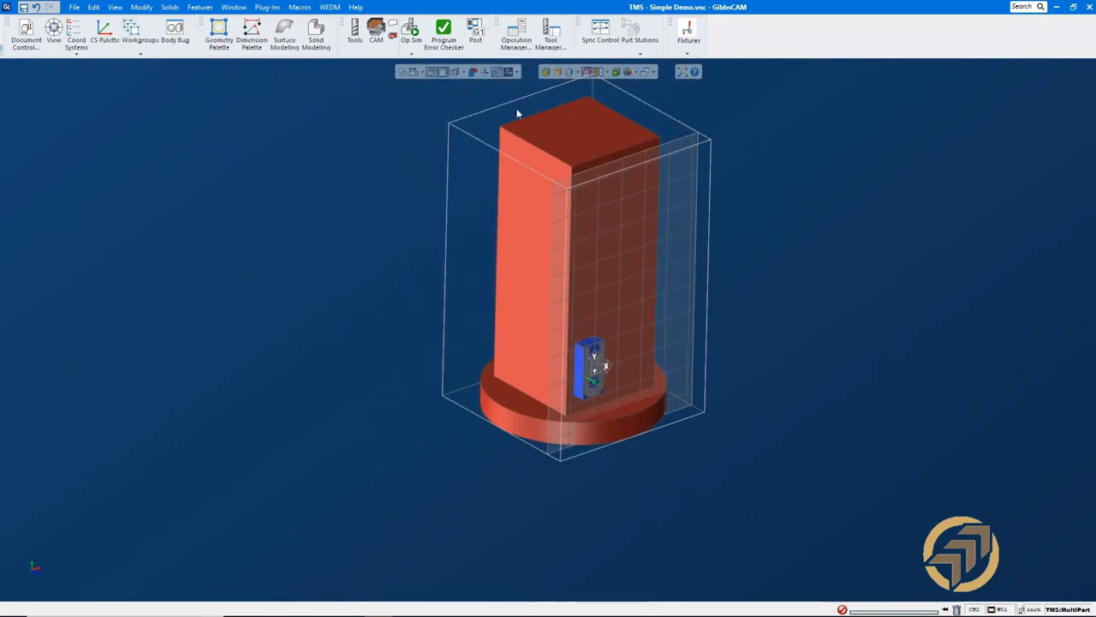
- Start Machine Sim and load the Doosan HM5000_UKM machine model
{"action": "left_click", "coordinate": [411, 54]}
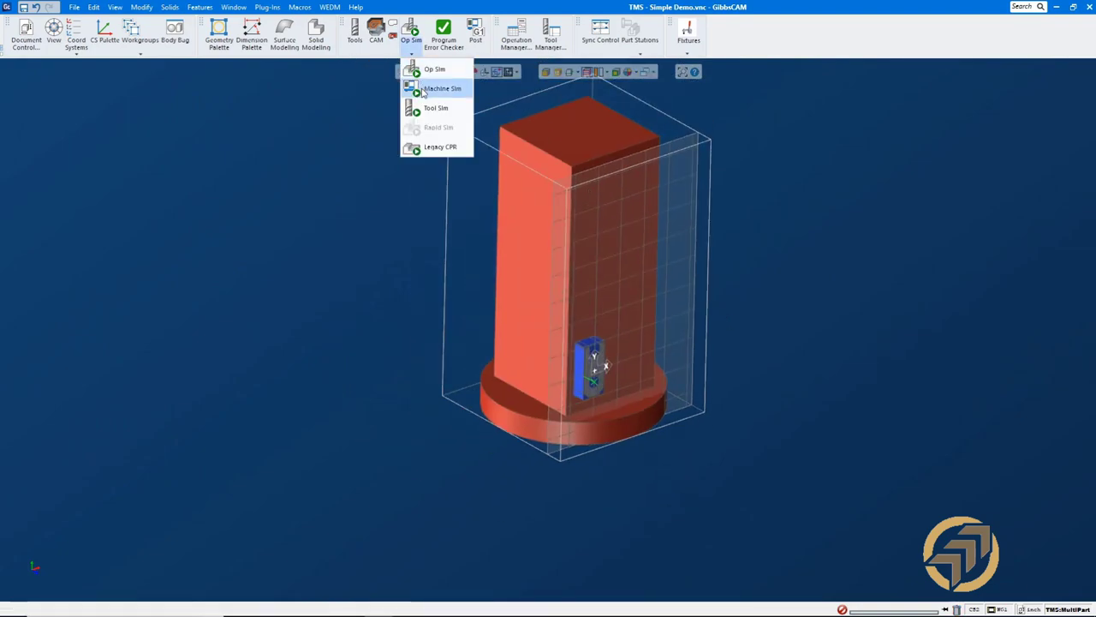
{"action": "left_click", "coordinate": [428, 89]}
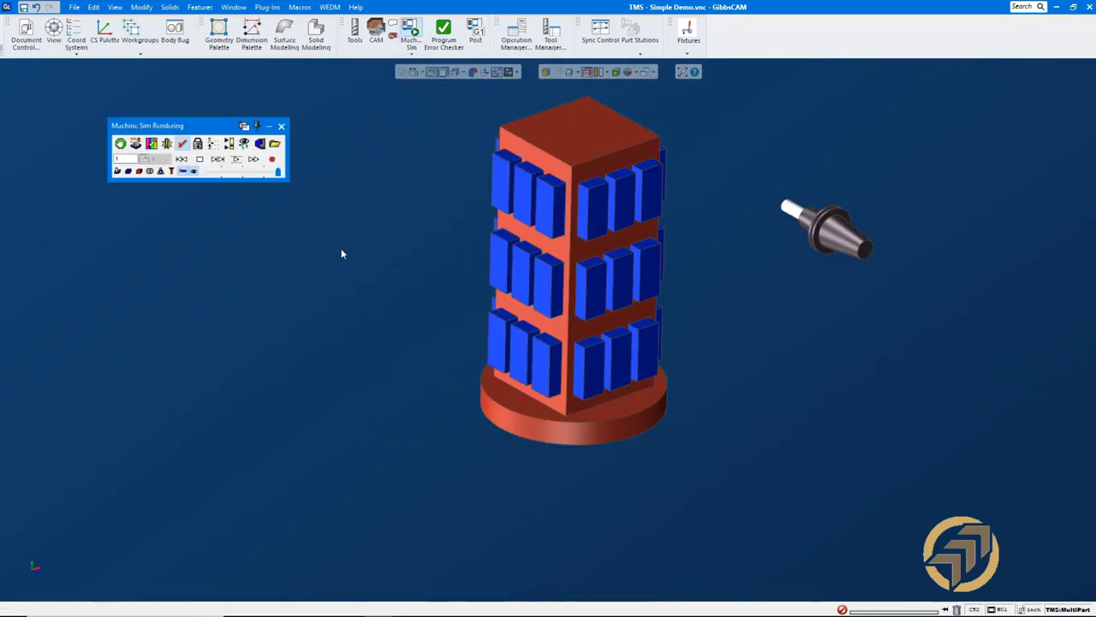
{"action": "left_click", "coordinate": [275, 146]}
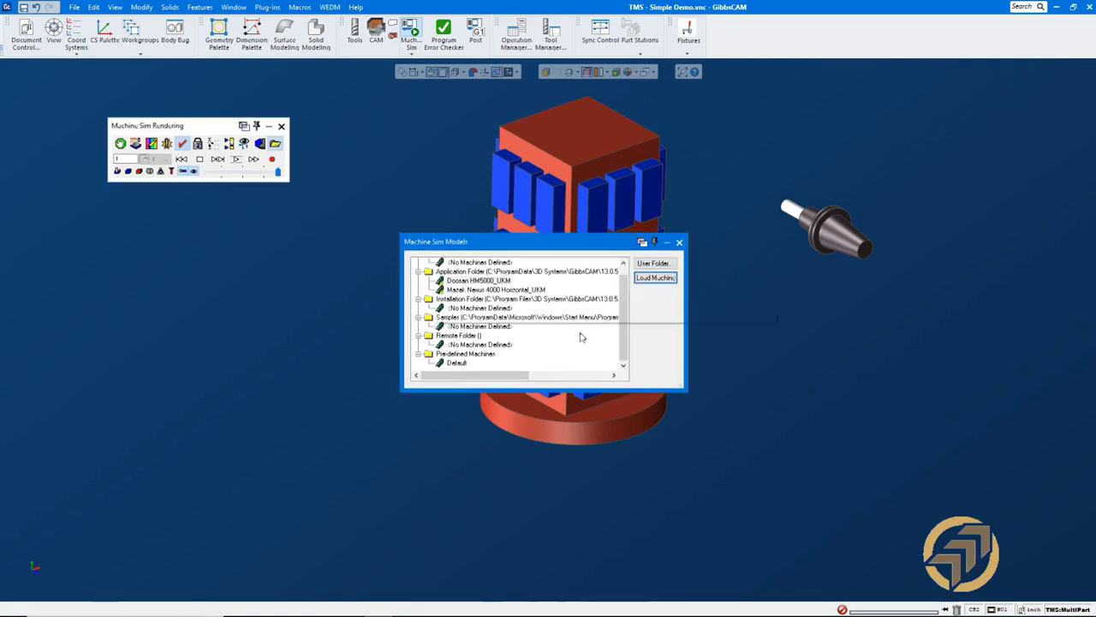
{"action": "left_click", "coordinate": [512, 282]}
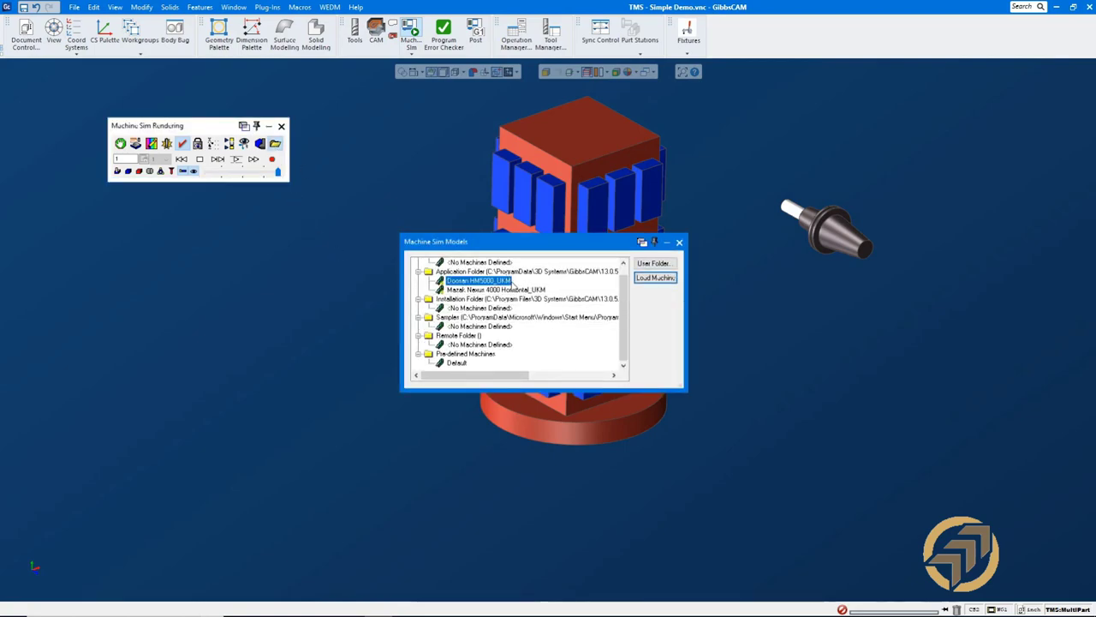
{"action": "left_click", "coordinate": [656, 278]}
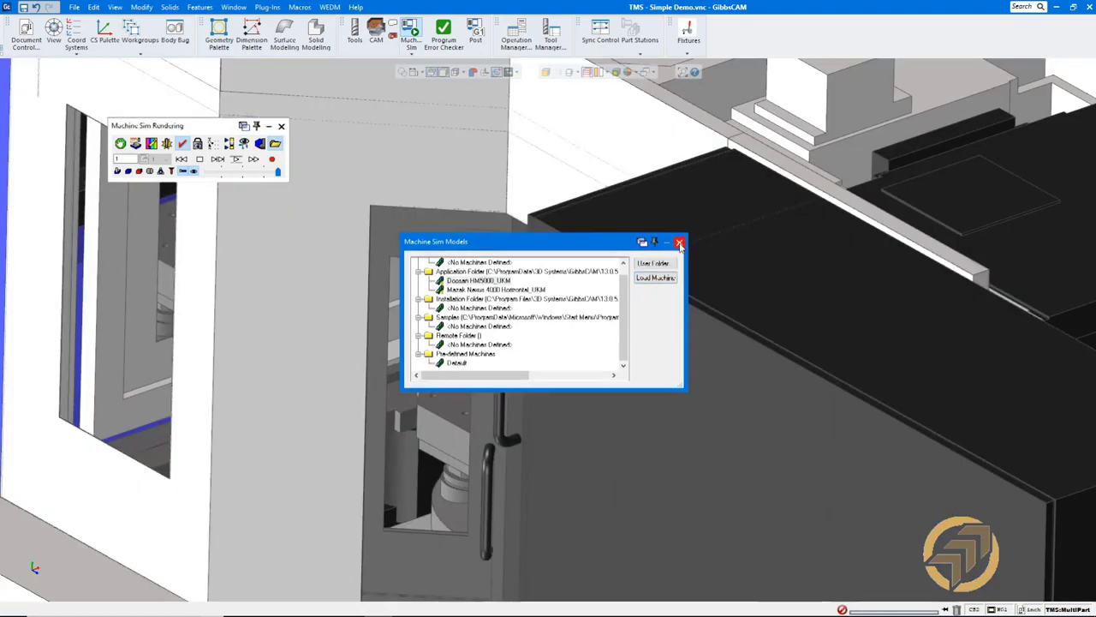
- Close the model list and orbit the machine to view its DOOSAN front
{"action": "left_click", "coordinate": [679, 242]}
{"action": "scroll", "coordinate": [535, 367], "scroll_direction": "up", "scroll_amount": 4}
{"action": "scroll", "coordinate": [537, 366], "scroll_direction": "down", "scroll_amount": 3}
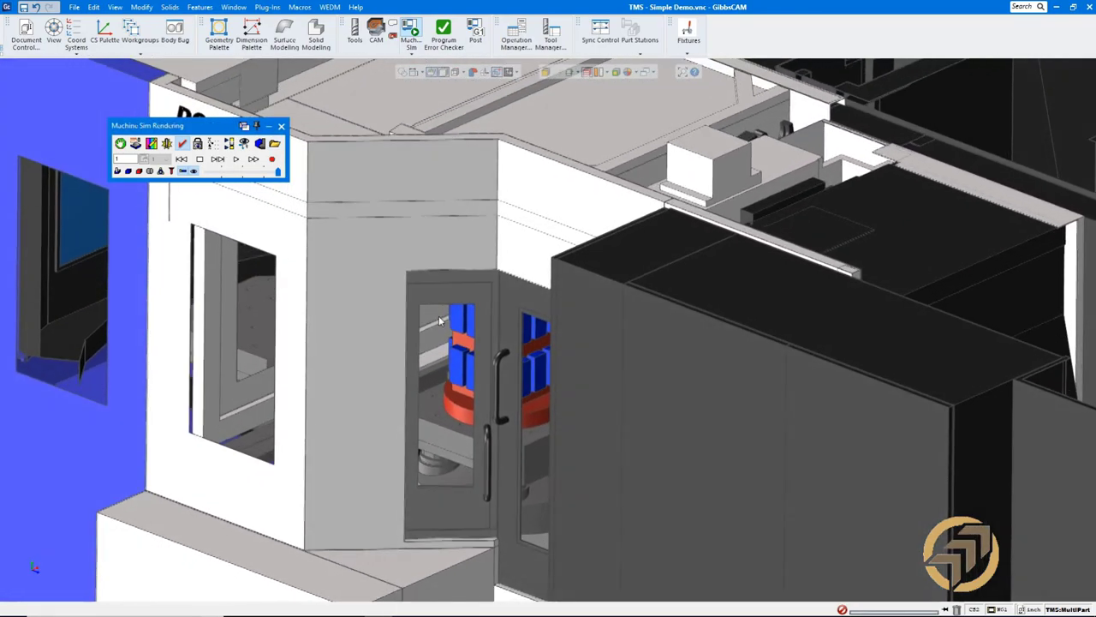
{"action": "middle_click_drag", "start_coordinate": [577, 500], "coordinate": [816, 490]}
{"action": "scroll", "coordinate": [698, 520], "scroll_direction": "up", "scroll_amount": 3}
{"action": "scroll", "coordinate": [697, 520], "scroll_direction": "down", "scroll_amount": 4}
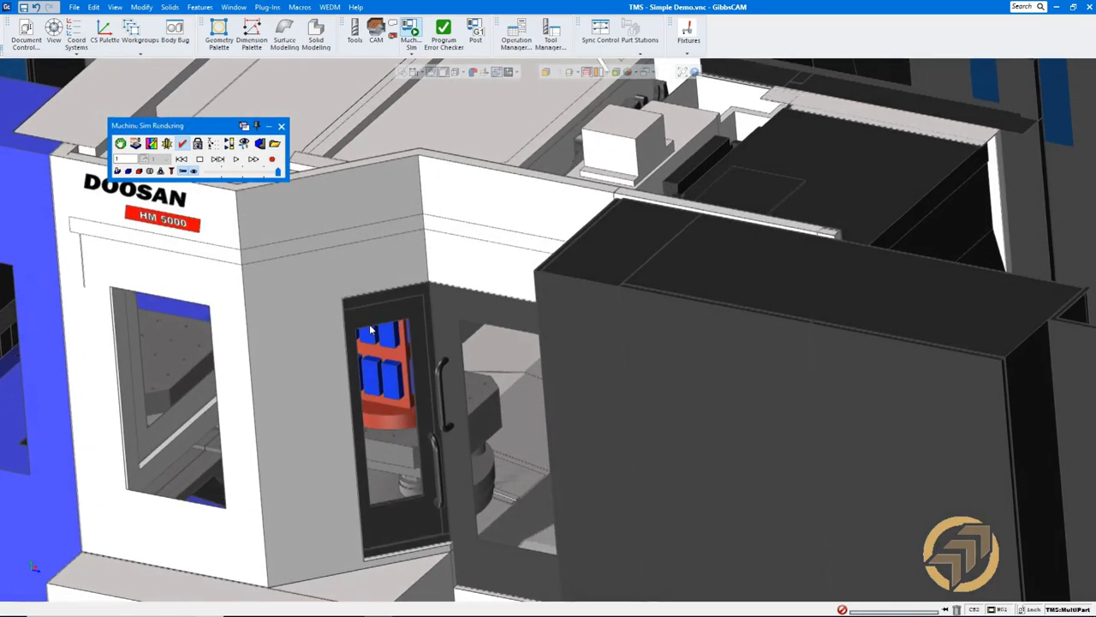
{"action": "scroll", "coordinate": [340, 306], "scroll_direction": "up", "scroll_amount": 4}
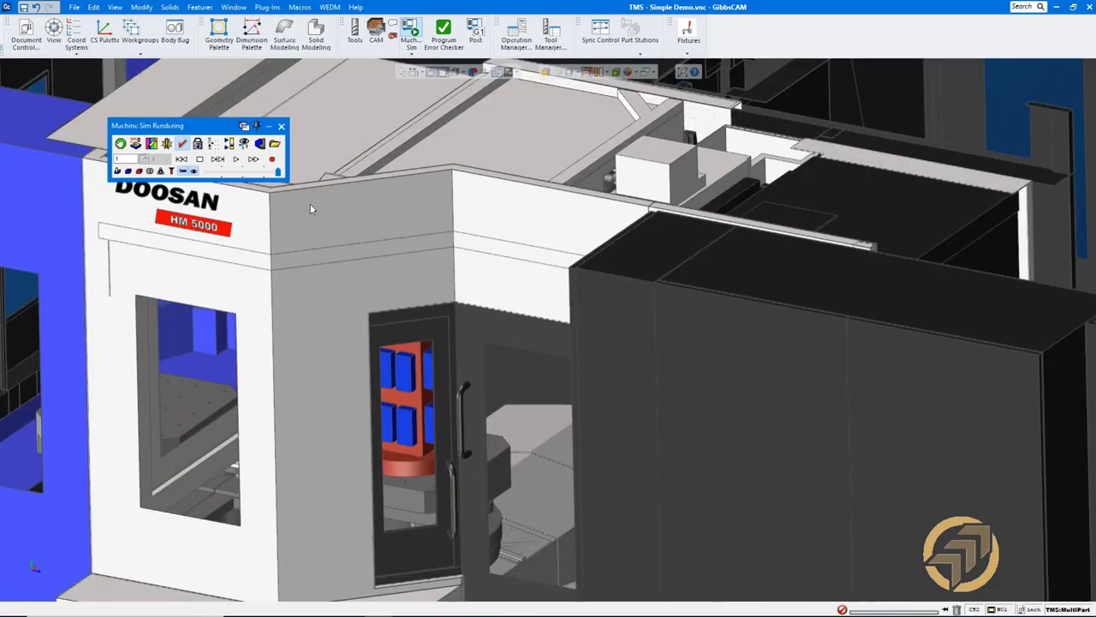
- Slow down, then speed up the simulation playback, and exit Machine Sim afterwards
{"action": "left_click_drag", "start_coordinate": [278, 172], "coordinate": [224, 171]}
{"action": "scroll", "coordinate": [495, 403], "scroll_direction": "up", "scroll_amount": 5}
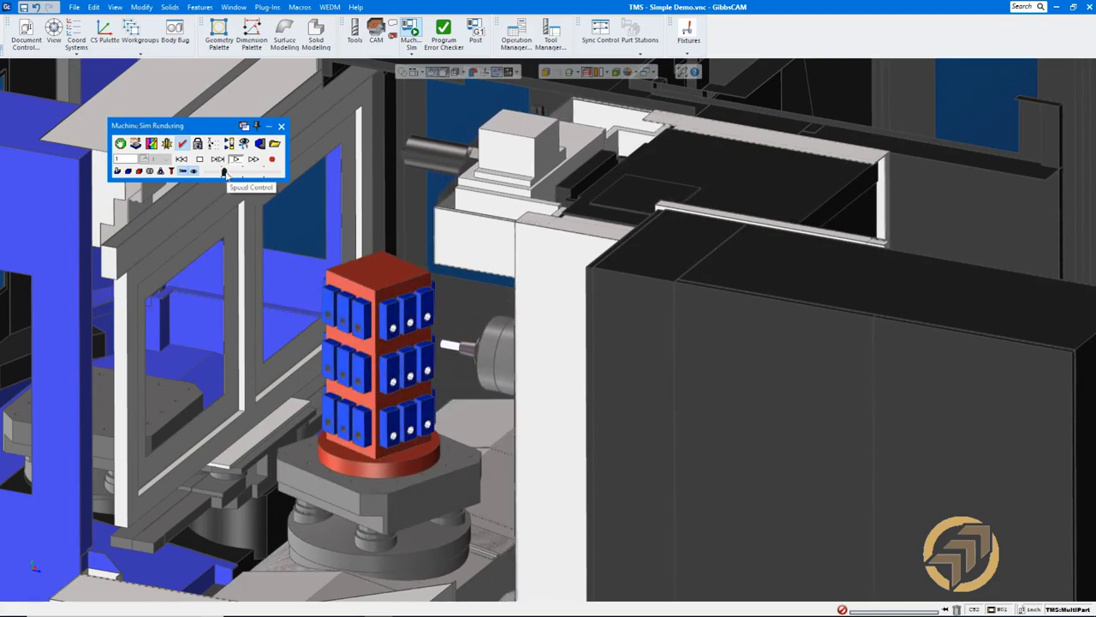
{"action": "left_click_drag", "start_coordinate": [225, 171], "coordinate": [232, 174]}
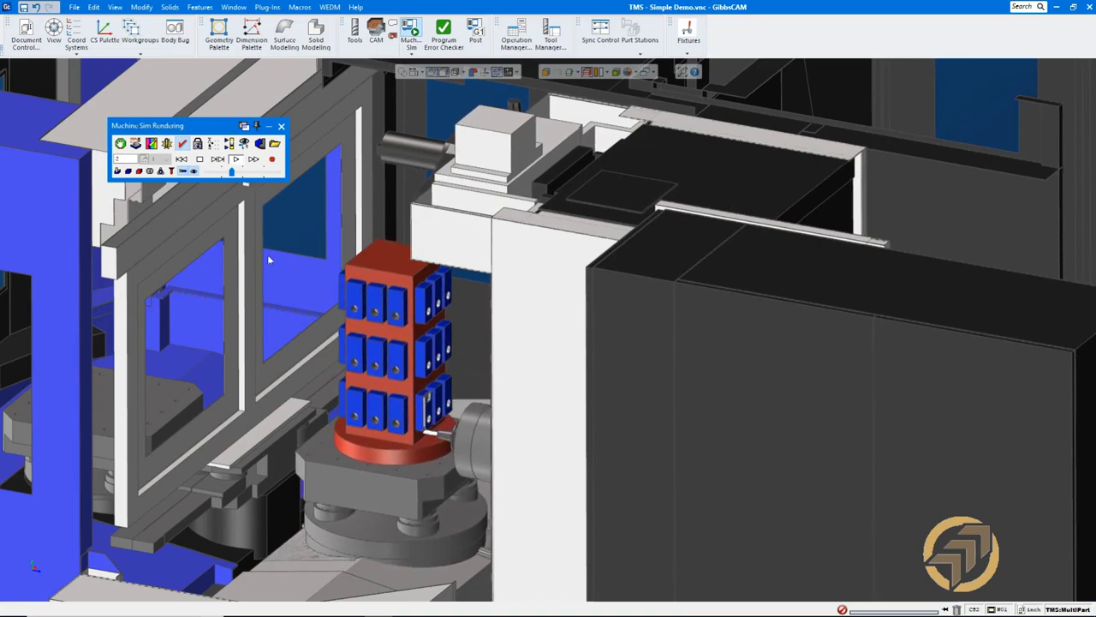
{"action": "left_click", "coordinate": [280, 127]}
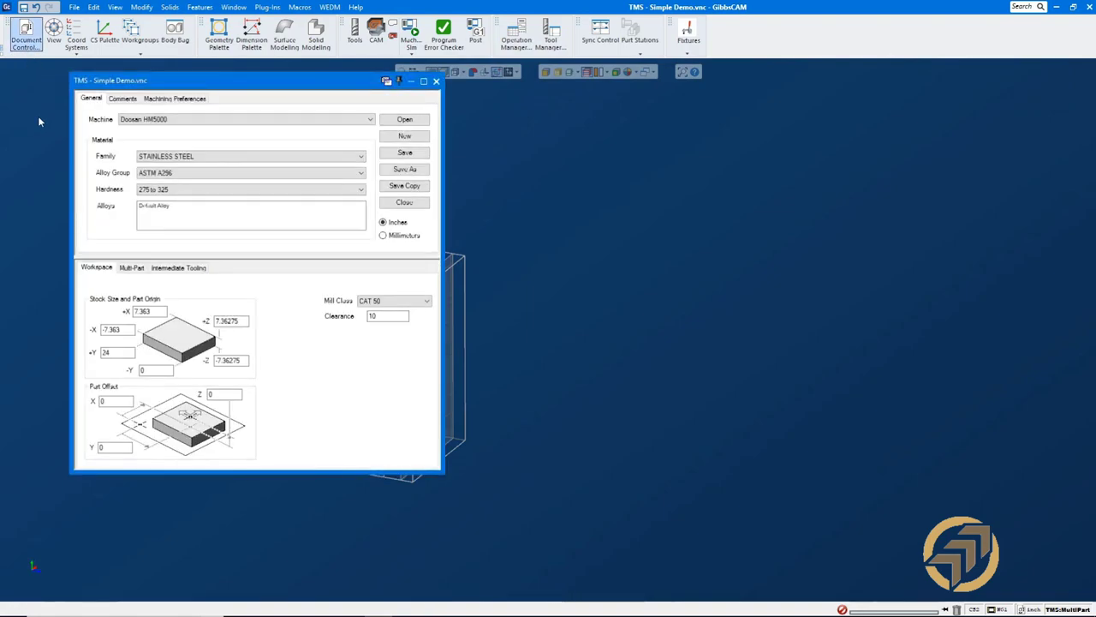
- Review the Y First, Zig Zag + B layout in the Multi-Part tab's TMS setup, then close it
{"action": "left_click", "coordinate": [131, 268]}
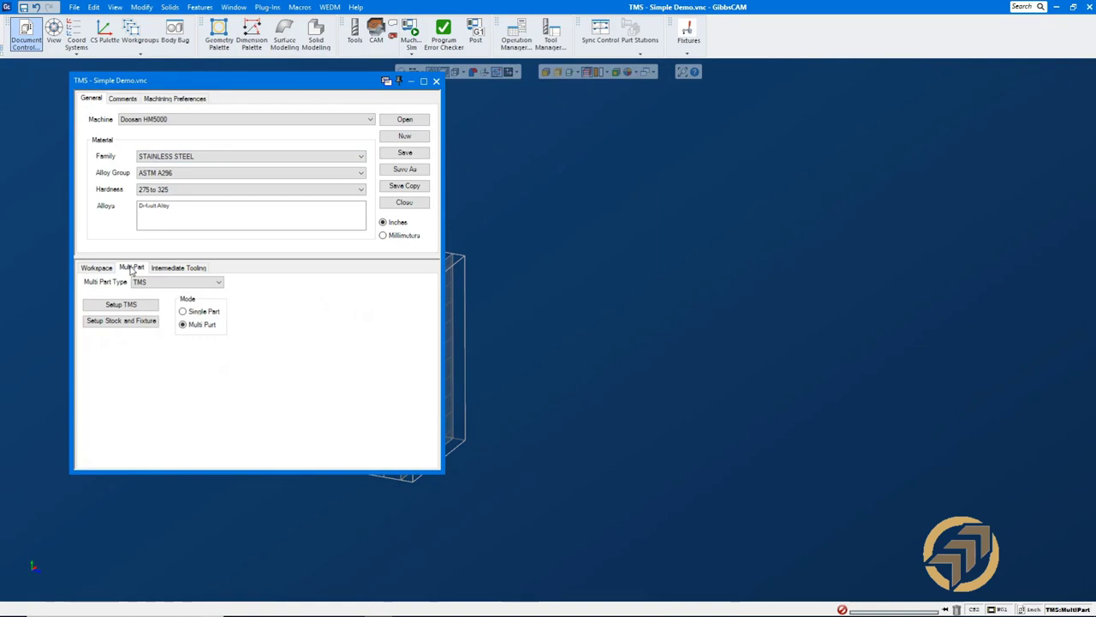
{"action": "left_click", "coordinate": [121, 305]}
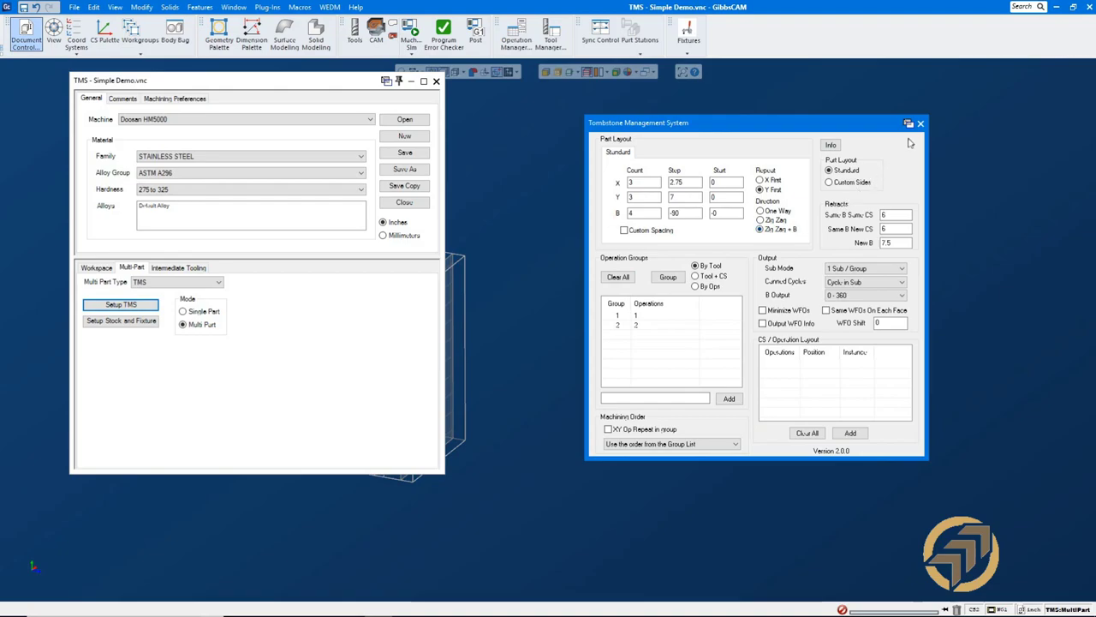
{"action": "left_click", "coordinate": [920, 124]}
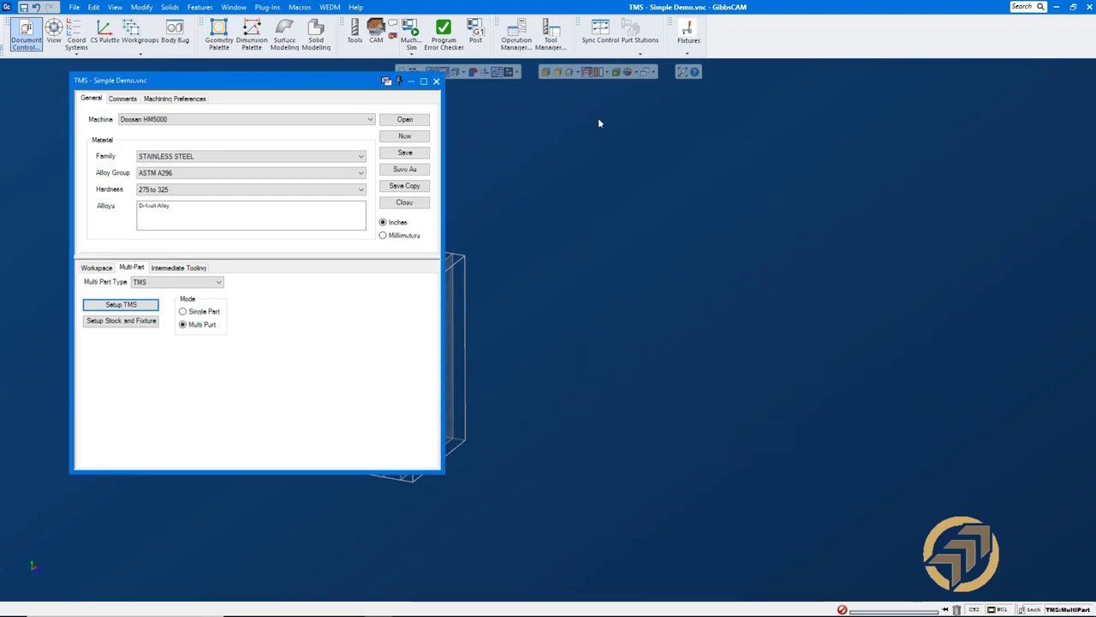
- Close Document Control and run the tombstone Machine Sim in the Doosan machine
{"action": "left_click", "coordinate": [436, 82]}
{"action": "left_click", "coordinate": [410, 38]}
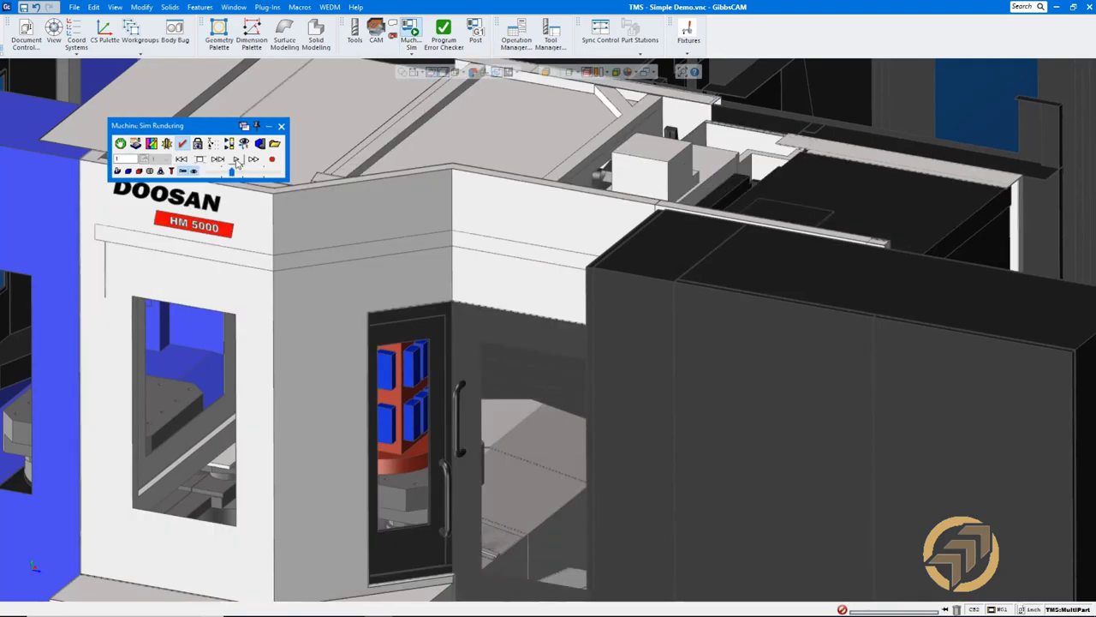
{"action": "left_click", "coordinate": [236, 159]}
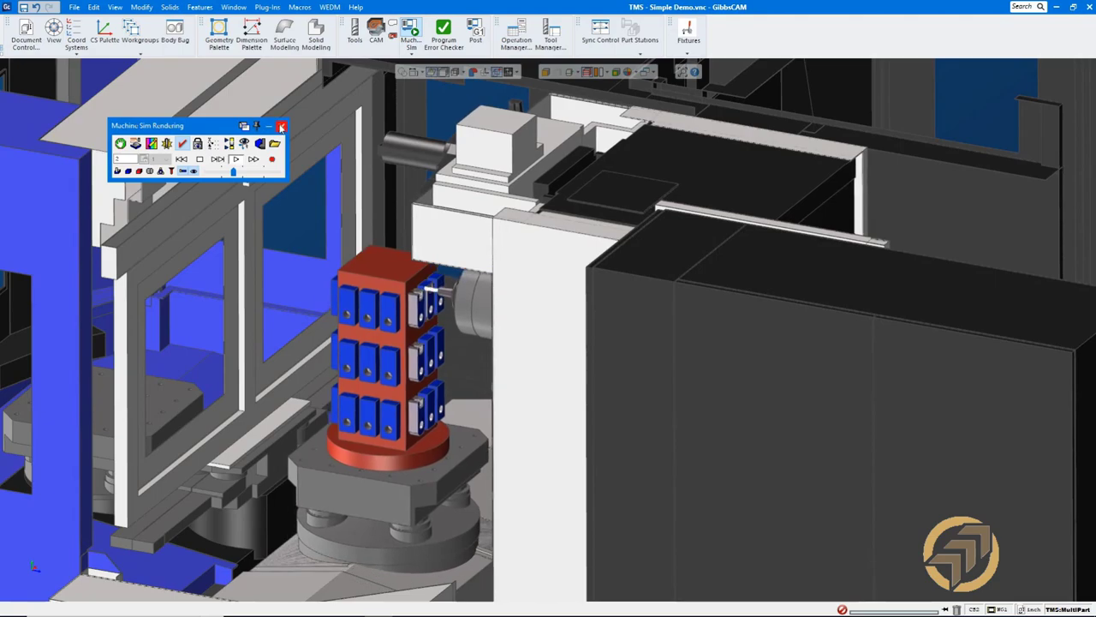
- Exit Machine Sim, show the Tools and CAM lists, then zoom and orbit the tombstone part
{"action": "left_click", "coordinate": [280, 127]}
{"action": "left_click", "coordinate": [355, 33]}
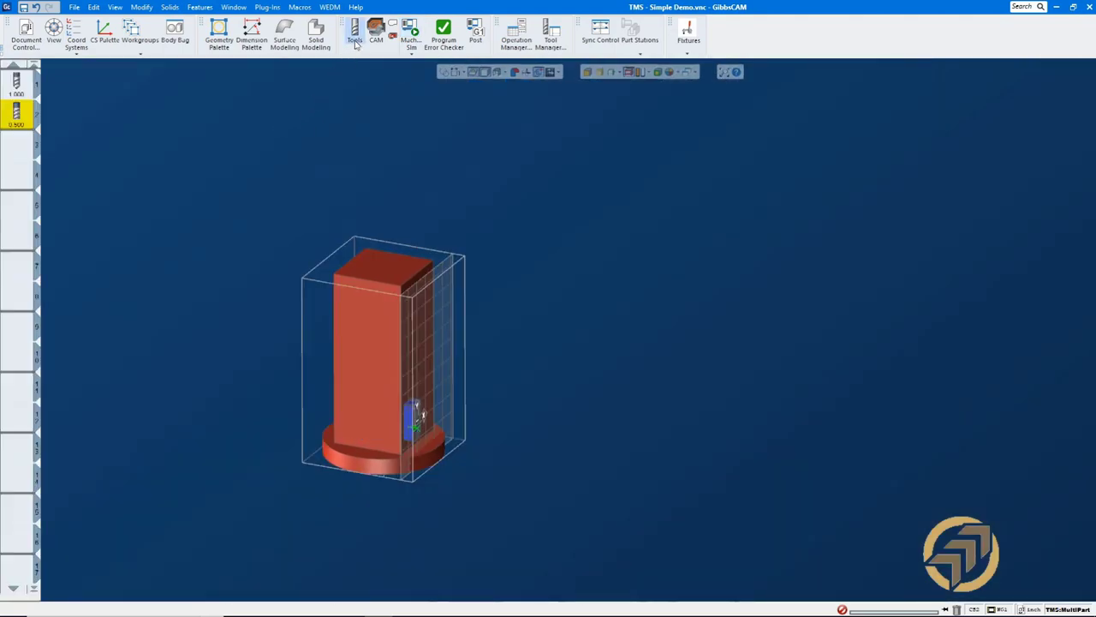
{"action": "left_click", "coordinate": [376, 31]}
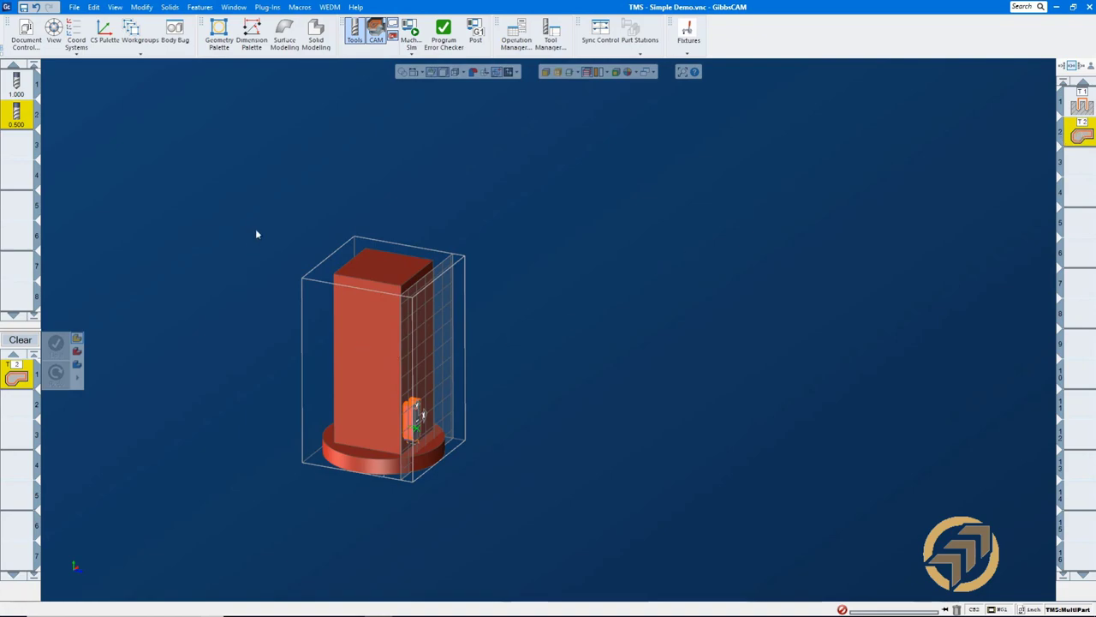
{"action": "left_click_drag", "start_coordinate": [255, 234], "coordinate": [524, 458]}
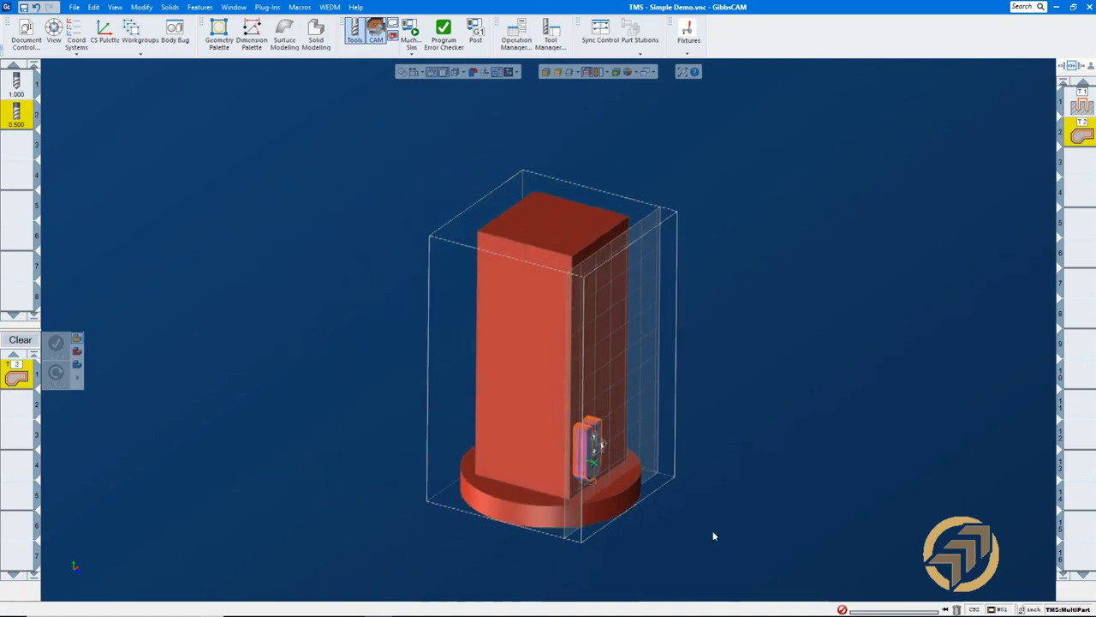
{"action": "middle_click_drag", "start_coordinate": [714, 536], "coordinate": [716, 440]}
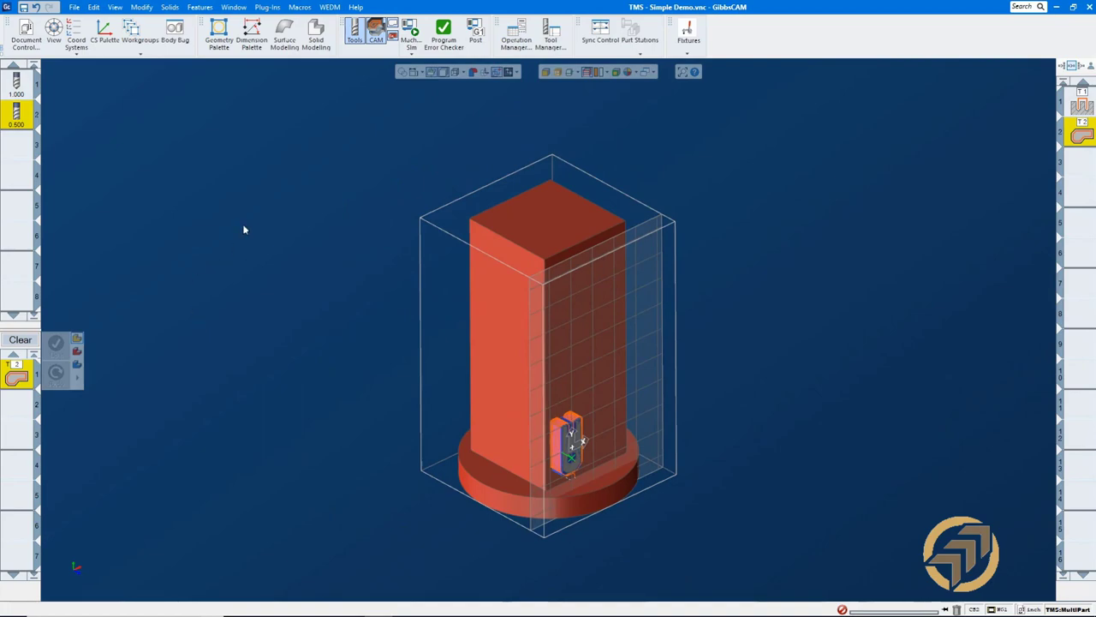
- Open the recent file TMS_r2.vnc, answering the save-changes prompt
{"action": "left_click", "coordinate": [75, 7]}
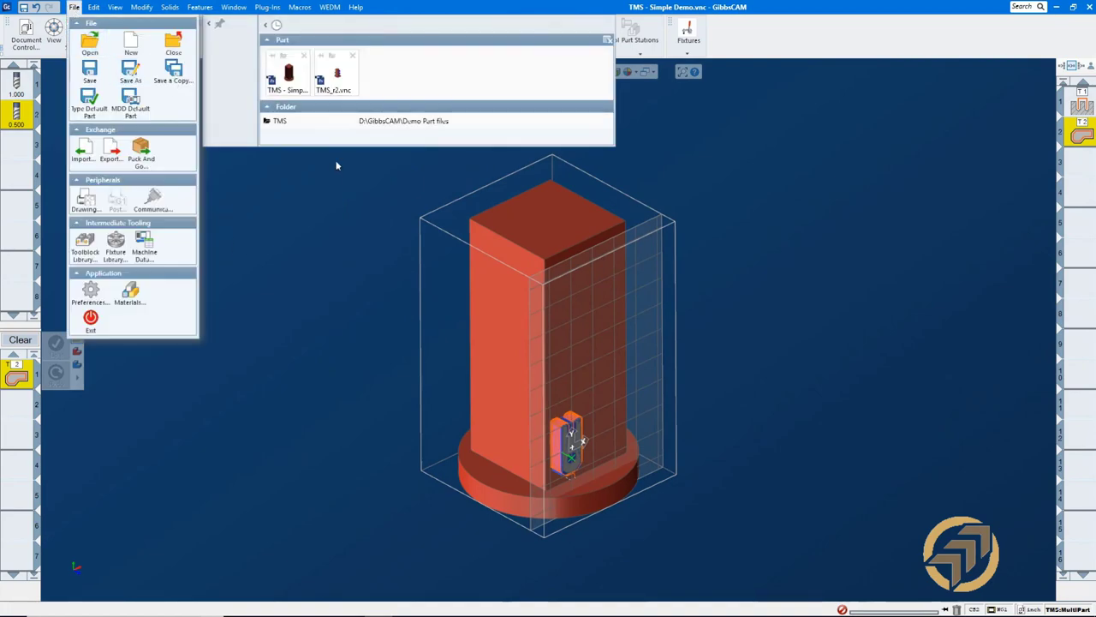
{"action": "left_click", "coordinate": [338, 86]}
{"action": "left_click", "coordinate": [554, 329]}
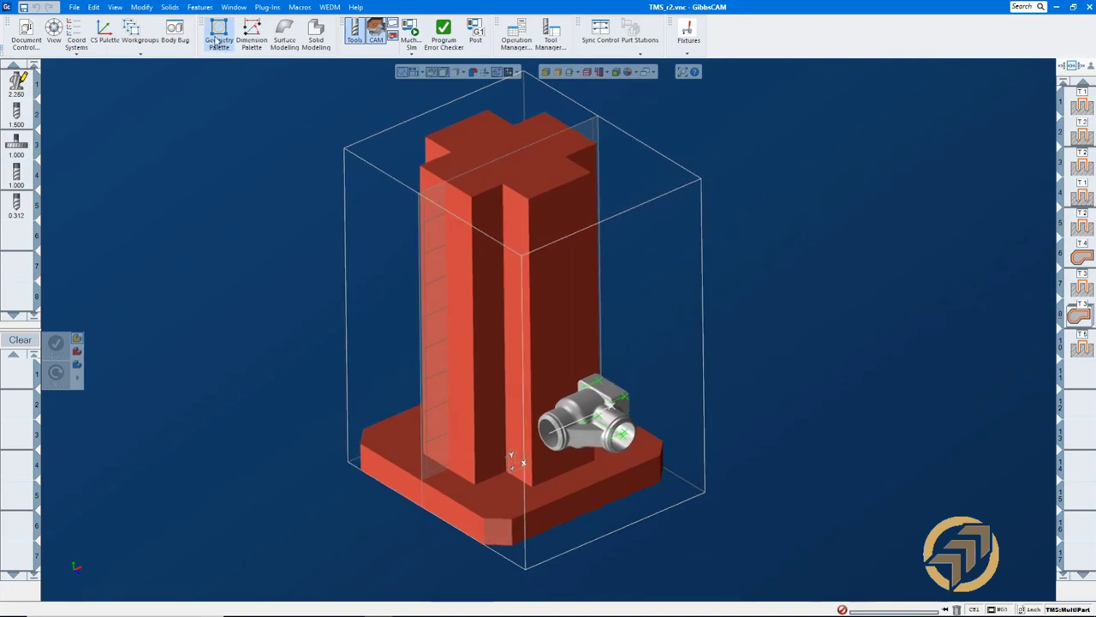
- Use the Body Bag to swap the finished part for the stock body
{"action": "left_click", "coordinate": [174, 32]}
{"action": "double_click", "coordinate": [895, 150]}
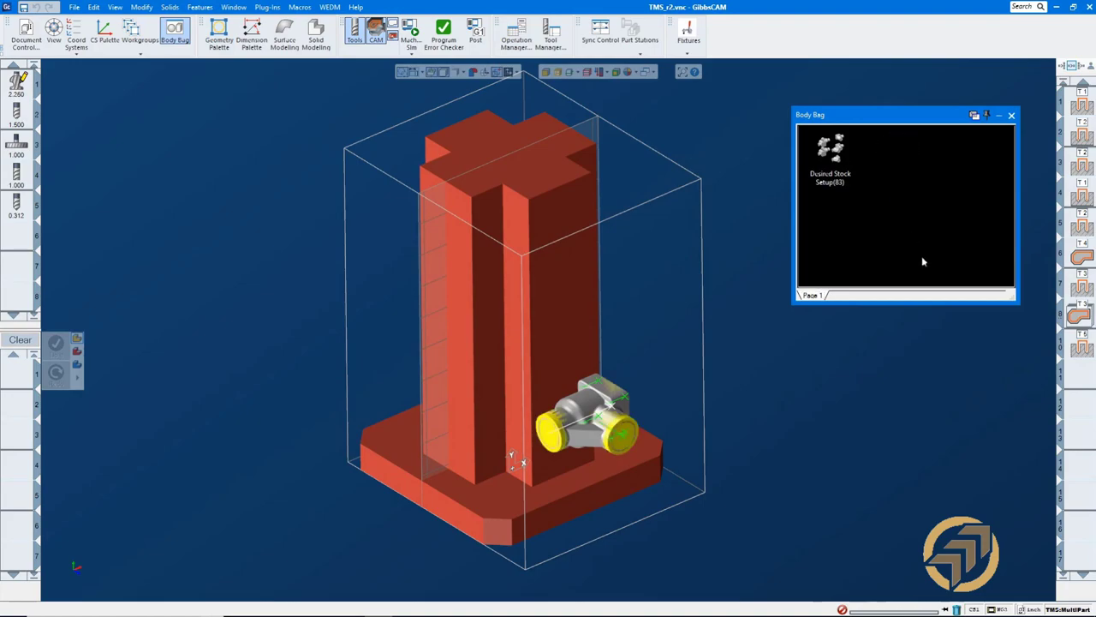
{"action": "left_click", "coordinate": [1011, 115]}
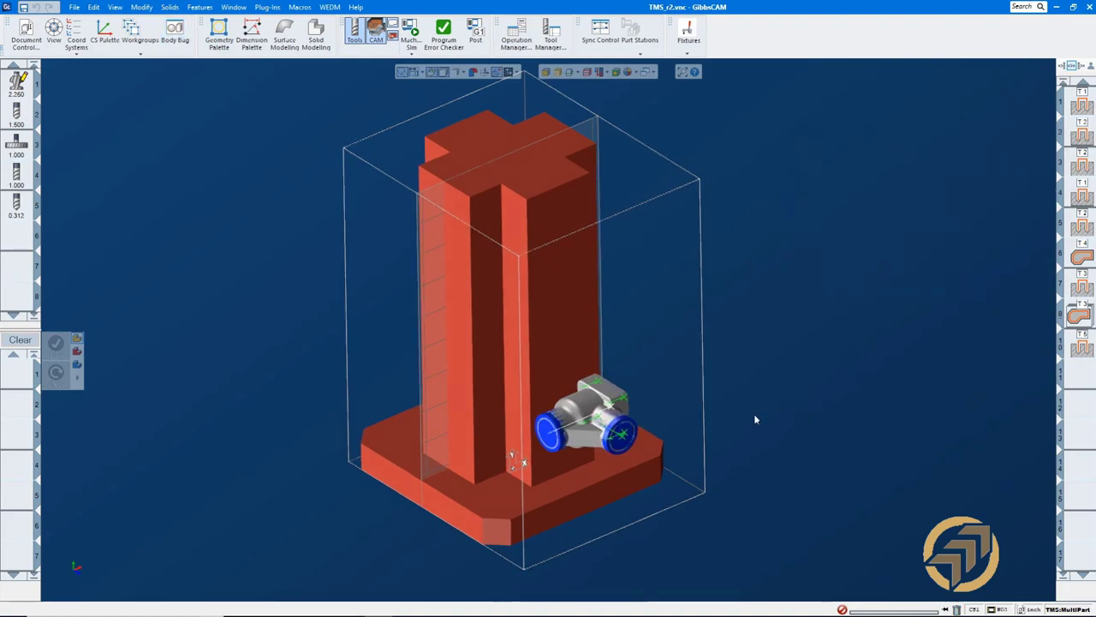
{"action": "left_click", "coordinate": [175, 35]}
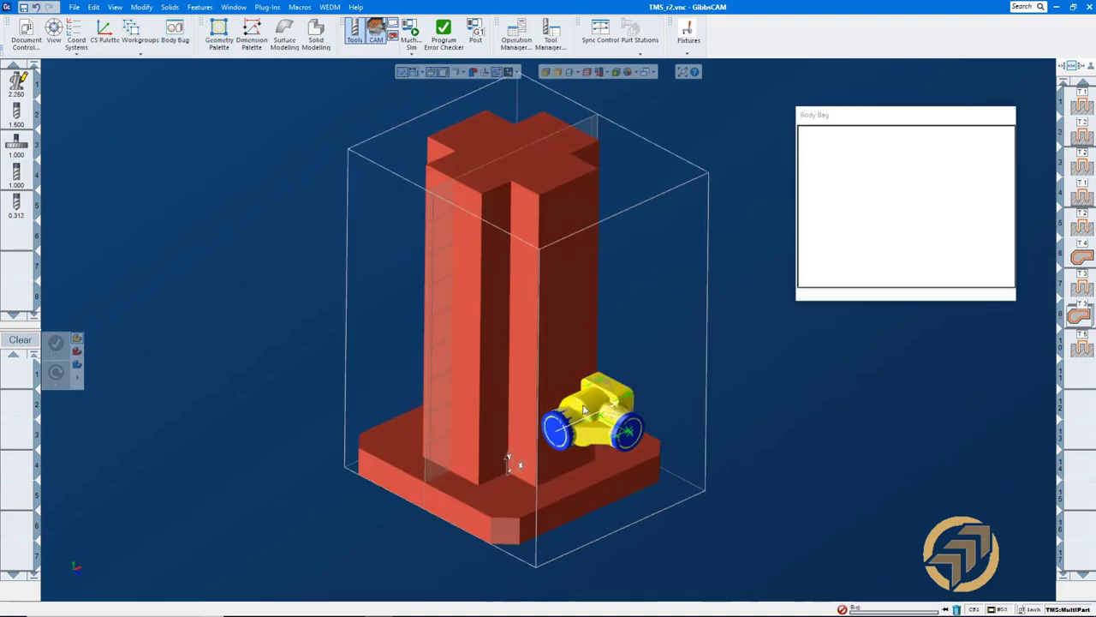
{"action": "middle_click_drag", "start_coordinate": [749, 434], "coordinate": [770, 455]}
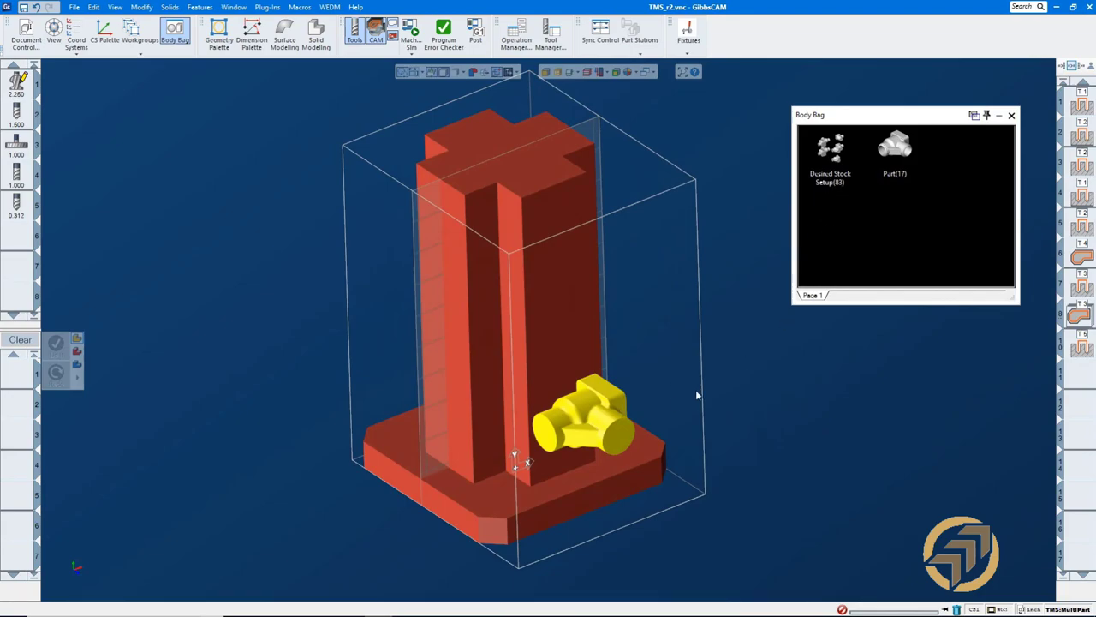
{"action": "left_click_drag", "start_coordinate": [619, 430], "coordinate": [844, 283]}
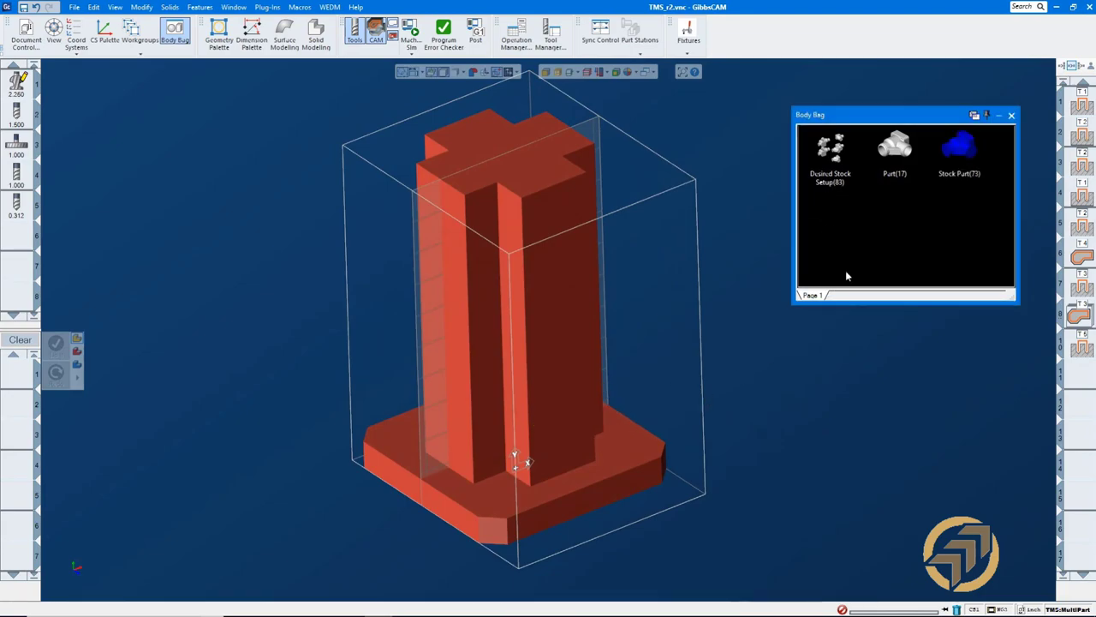
- Preview the staggered Desired Stock Setup, store it again, and restore the stock body on the tombstone
{"action": "double_click", "coordinate": [830, 150]}
{"action": "left_click", "coordinate": [921, 453]}
{"action": "mouse_move", "coordinate": [920, 453]}
{"action": "middle_mouse_down"}
{"action": "mouse_move", "coordinate": [695, 450]}
{"action": "mouse_move", "coordinate": [613, 271]}
{"action": "mouse_move", "coordinate": [488, 190]}
{"action": "mouse_move", "coordinate": [508, 183]}
{"action": "mouse_move", "coordinate": [546, 380]}
{"action": "mouse_move", "coordinate": [665, 424]}
{"action": "mouse_move", "coordinate": [932, 459]}
{"action": "middle_mouse_up"}
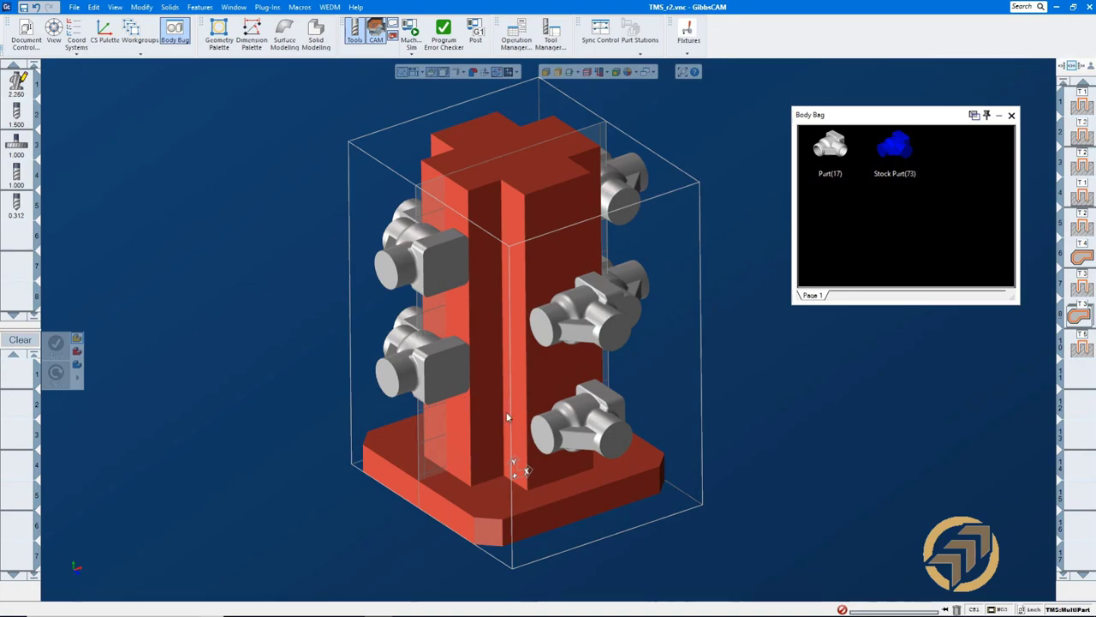
{"action": "left_click", "coordinate": [584, 331]}
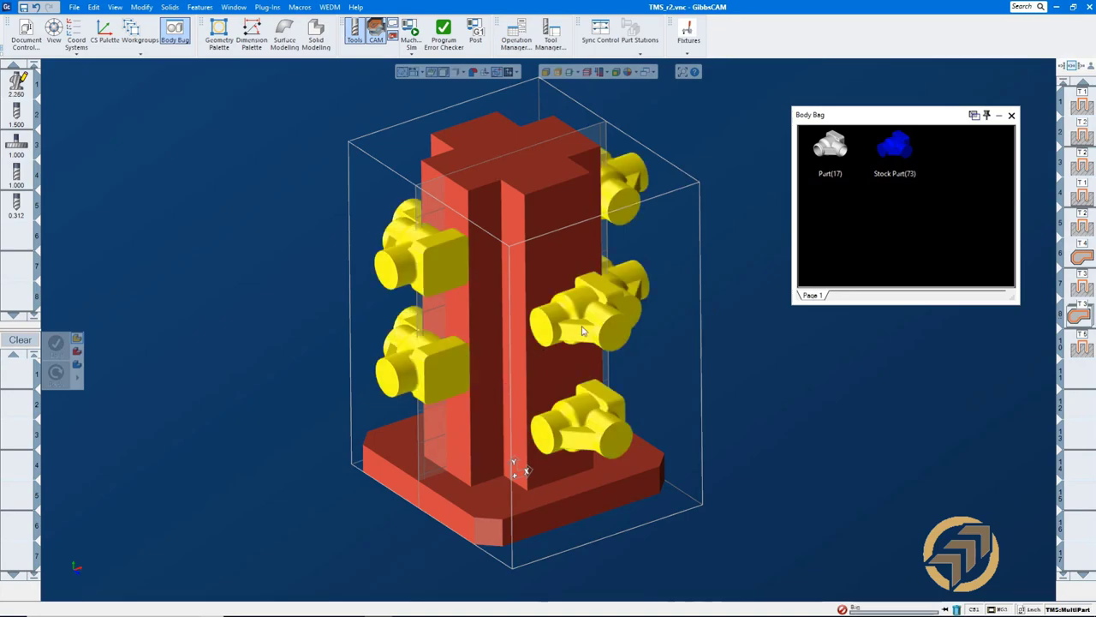
{"action": "left_click_drag", "start_coordinate": [585, 332], "coordinate": [950, 214]}
{"action": "left_click_drag", "start_coordinate": [896, 154], "coordinate": [582, 428]}
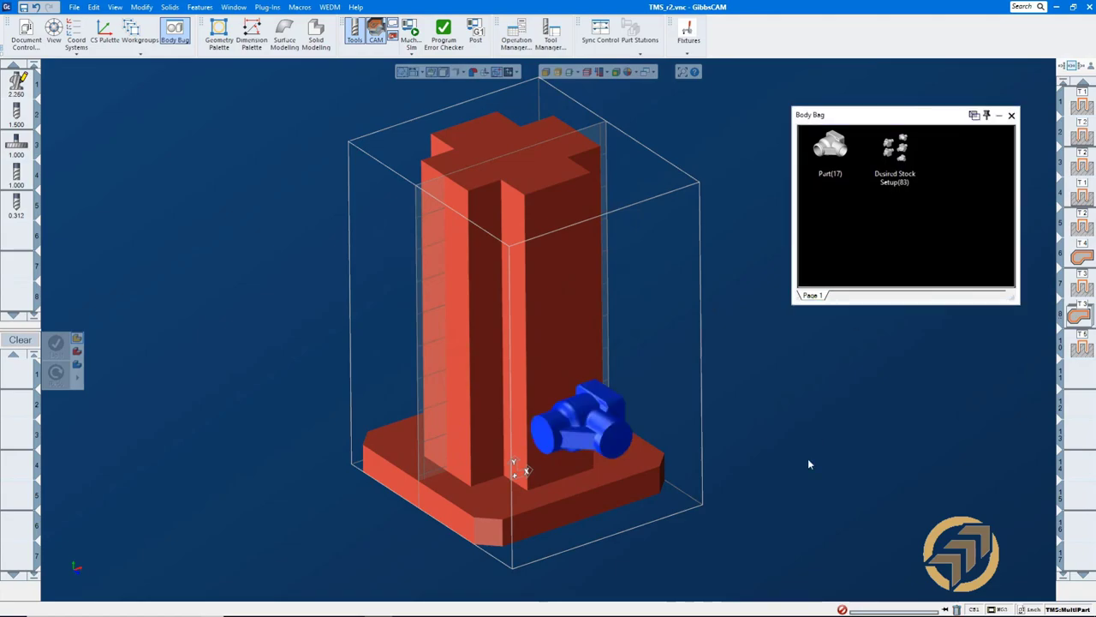
- Close the Body Bag and open Multi-Part Stock and Fixture layout for TMS_r2.vnc
{"action": "left_click", "coordinate": [1011, 114]}
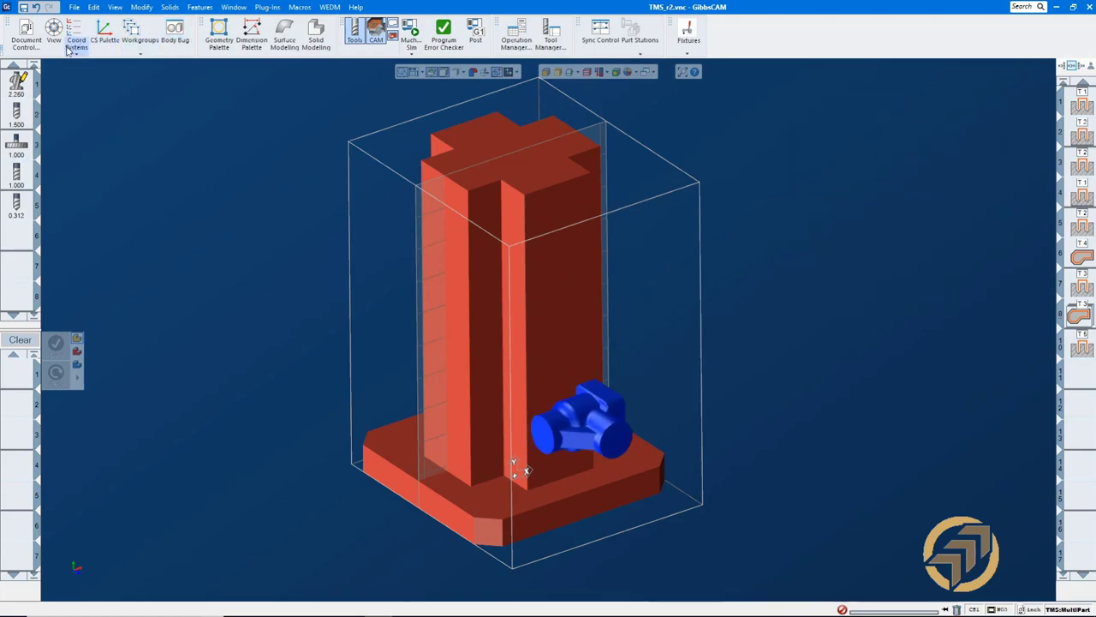
{"action": "left_click", "coordinate": [28, 38]}
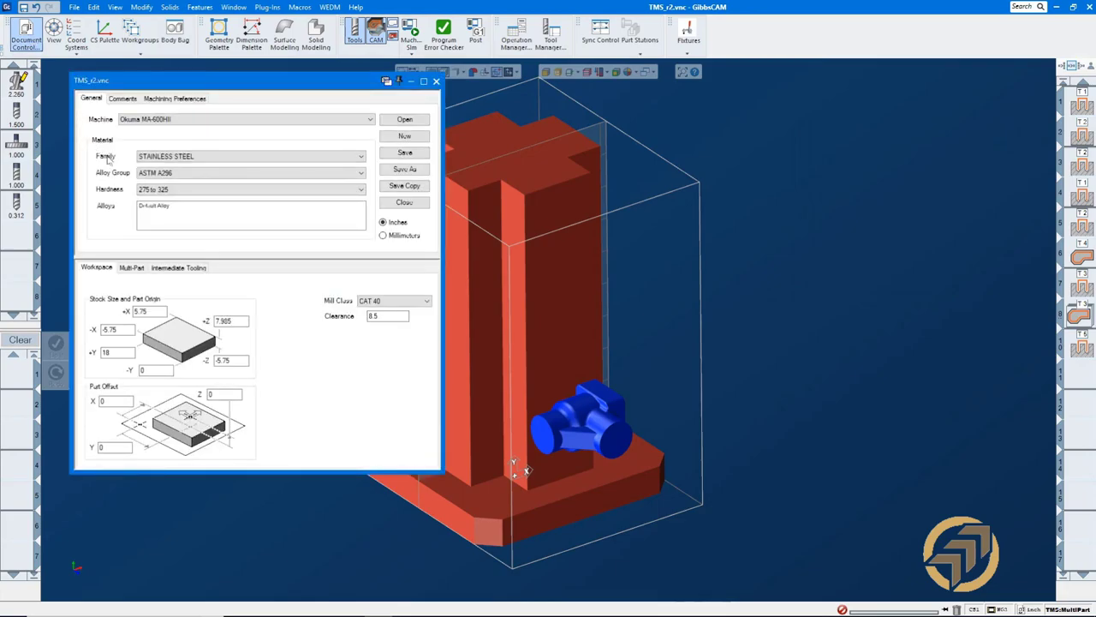
{"action": "left_click", "coordinate": [130, 267]}
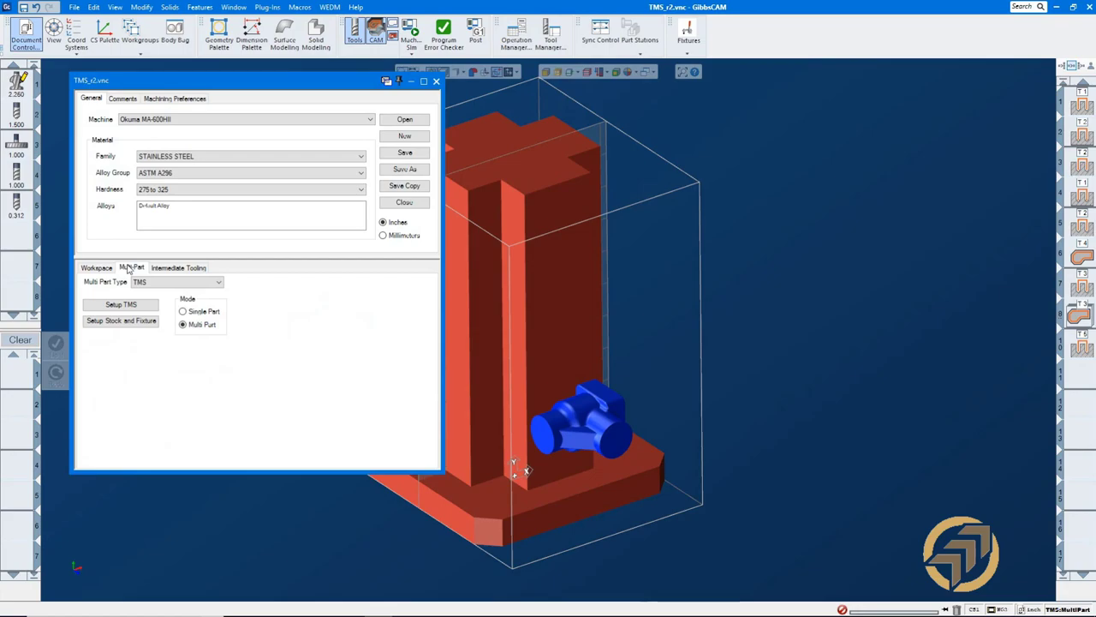
{"action": "left_click", "coordinate": [118, 324]}
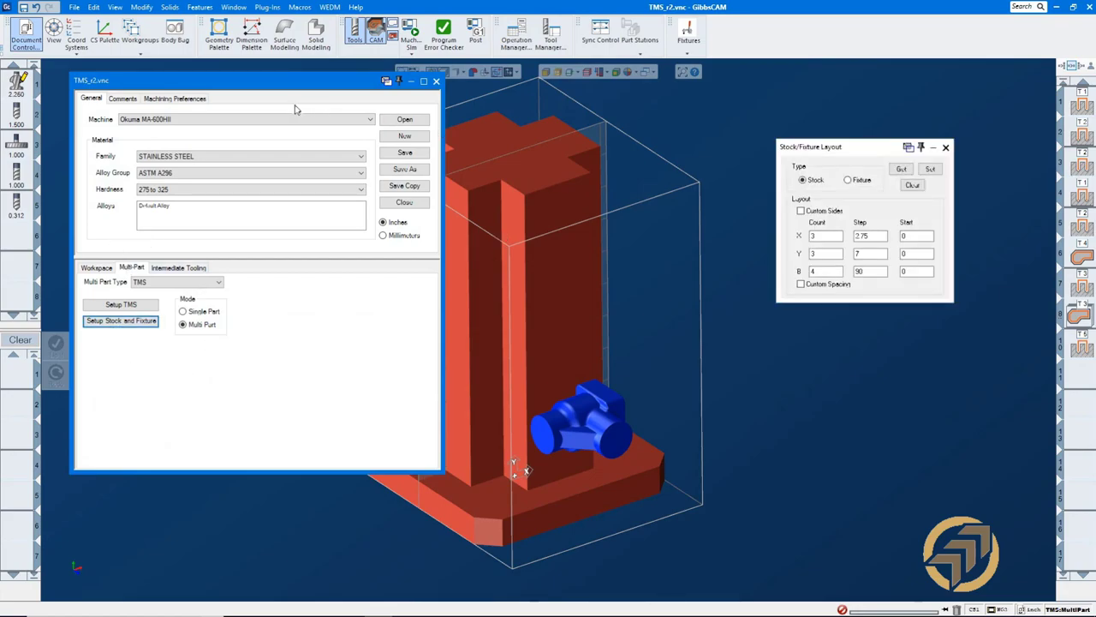
{"action": "left_click_drag", "start_coordinate": [300, 89], "coordinate": [284, 92]}
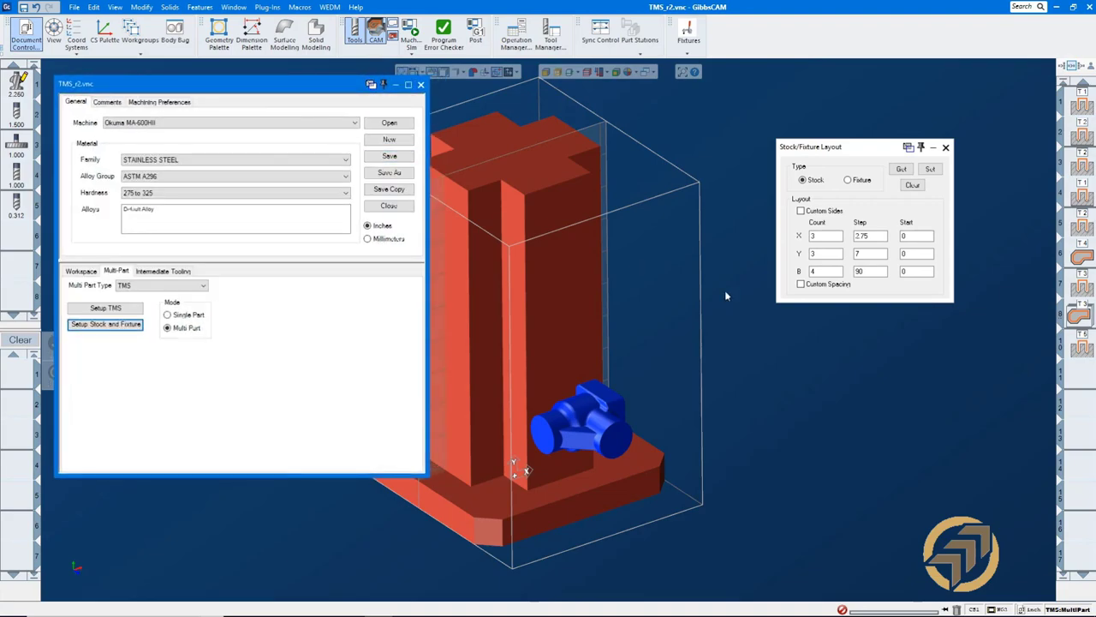
- Preview the 3×3×4 stock copies of the selected part around the tombstone, then clear them
{"action": "left_click", "coordinate": [602, 403]}
{"action": "left_click", "coordinate": [931, 169]}
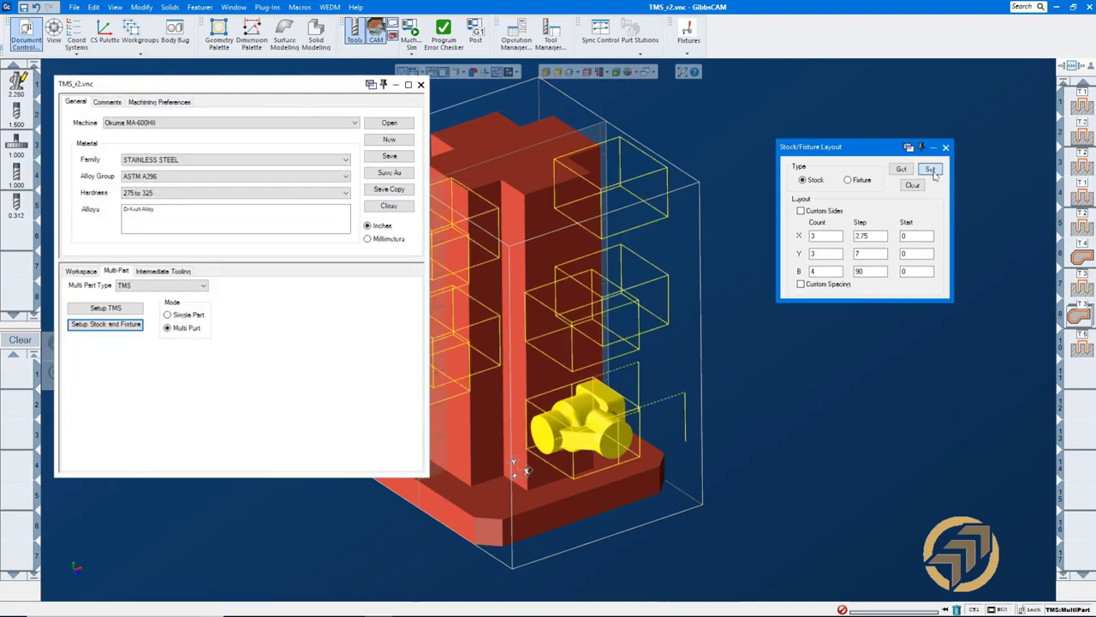
{"action": "middle_click_drag", "start_coordinate": [823, 483], "coordinate": [719, 368]}
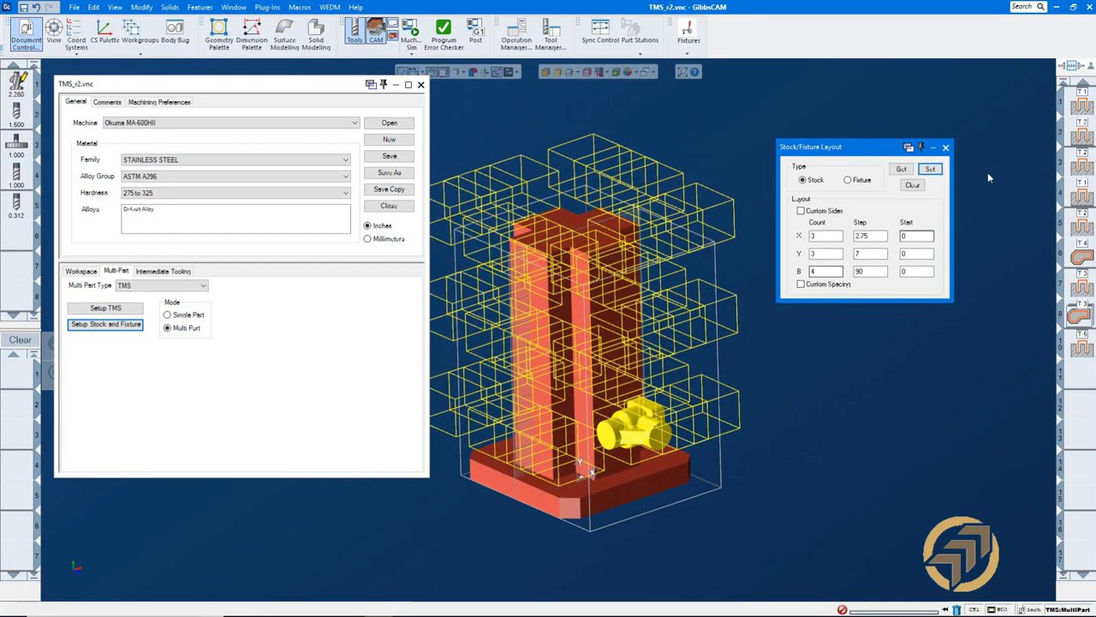
{"action": "left_click", "coordinate": [912, 185]}
{"action": "middle_click_drag", "start_coordinate": [840, 369], "coordinate": [847, 406]}
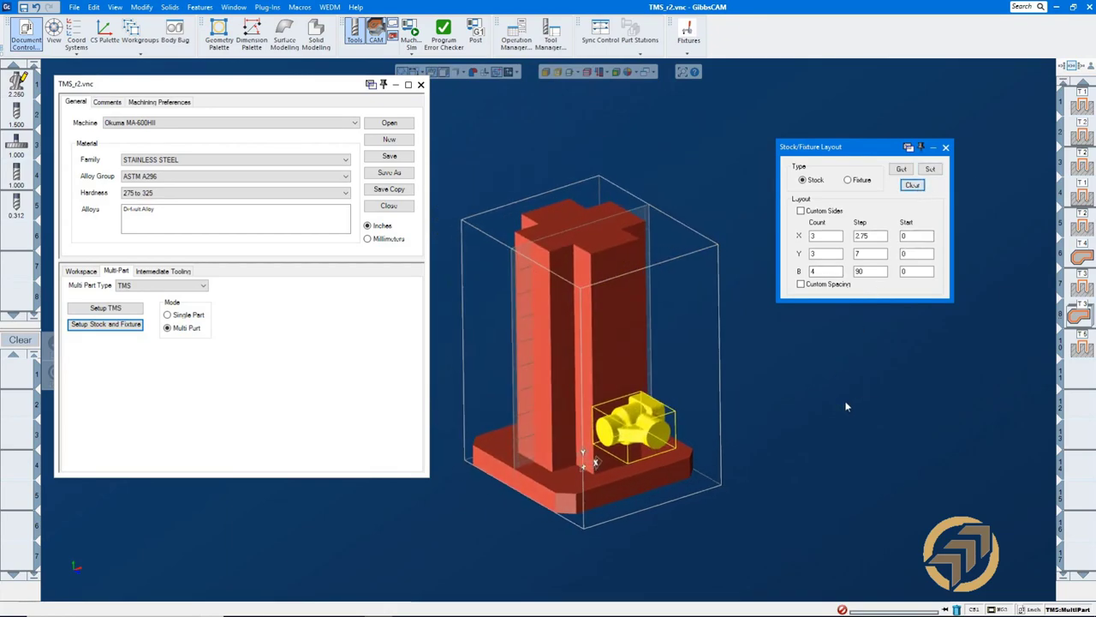
- Enable Custom Sides and edit side 4's Y start and B start of -270
{"action": "left_click", "coordinate": [801, 210]}
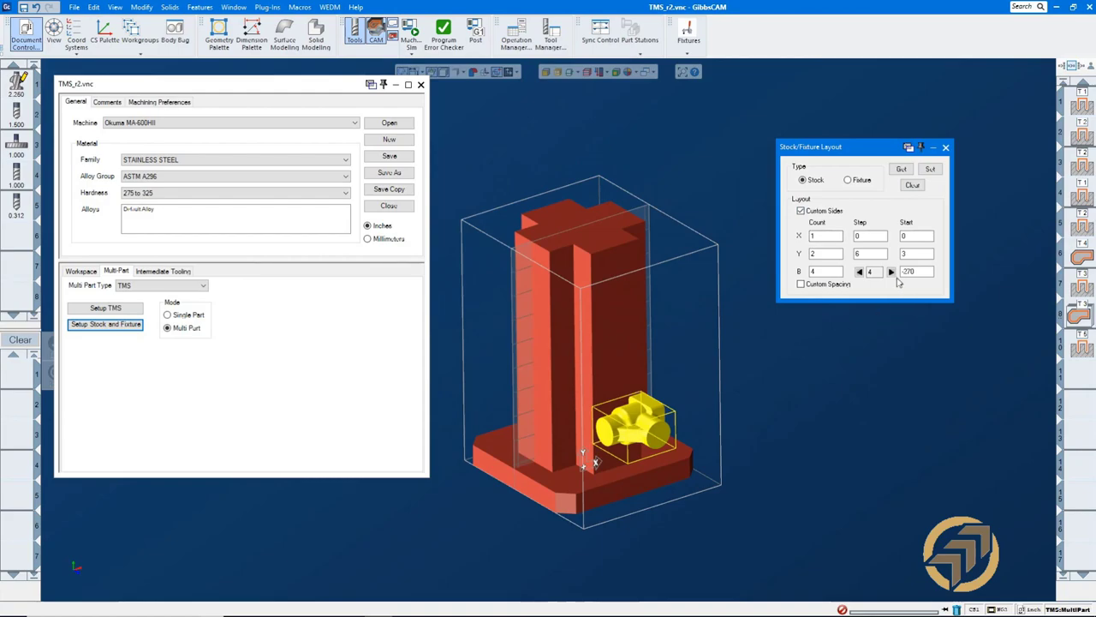
{"action": "left_click", "coordinate": [860, 272]}
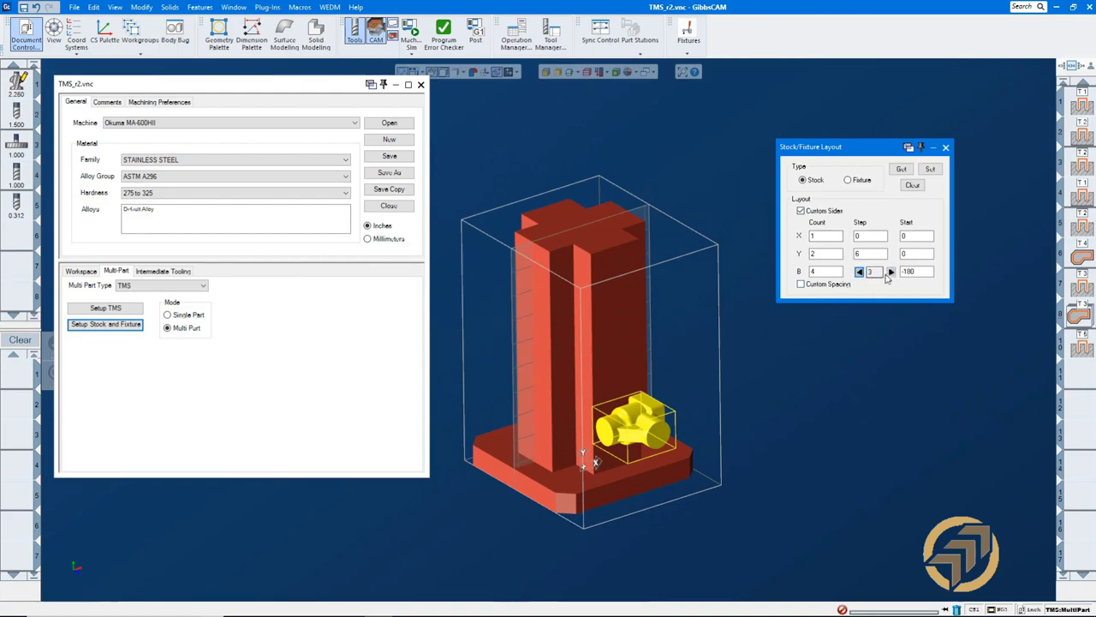
{"action": "left_click", "coordinate": [891, 271]}
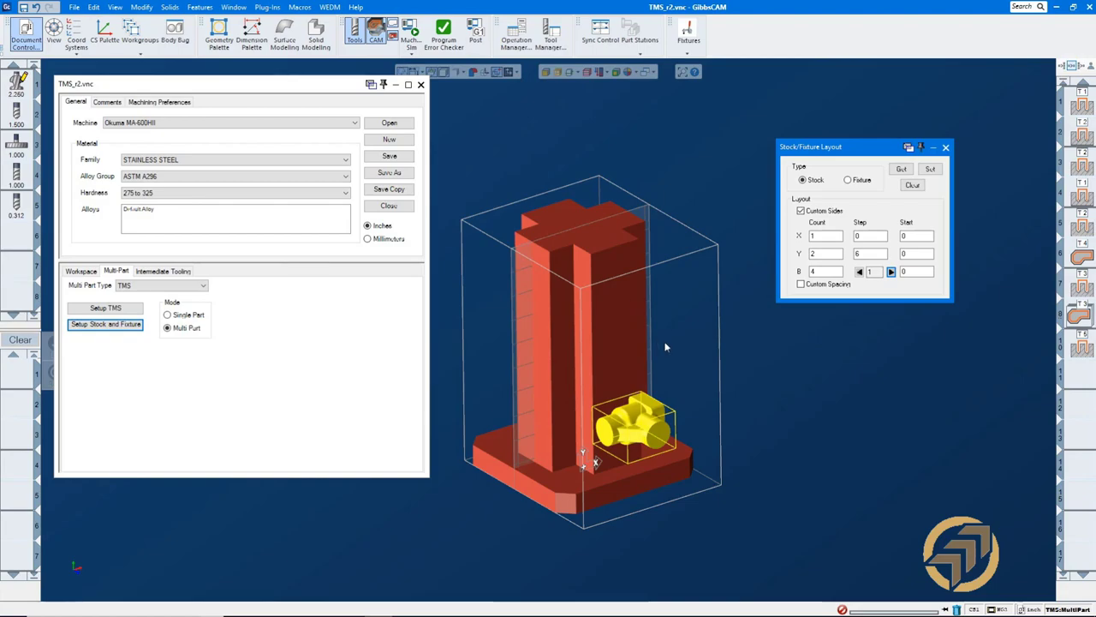
{"action": "left_click", "coordinate": [916, 254]}
{"action": "left_click", "coordinate": [916, 272]}
- Set side 2's Y step to 6 and Y start to 3, then step through sides 3 and 4
{"action": "left_click", "coordinate": [891, 273]}
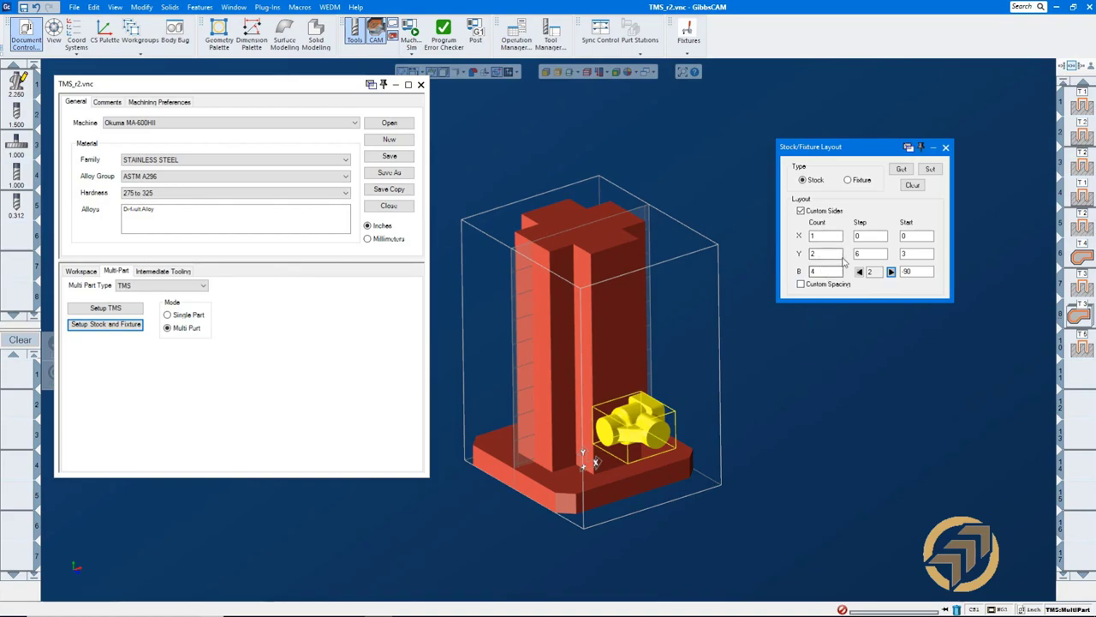
{"action": "left_click", "coordinate": [871, 255]}
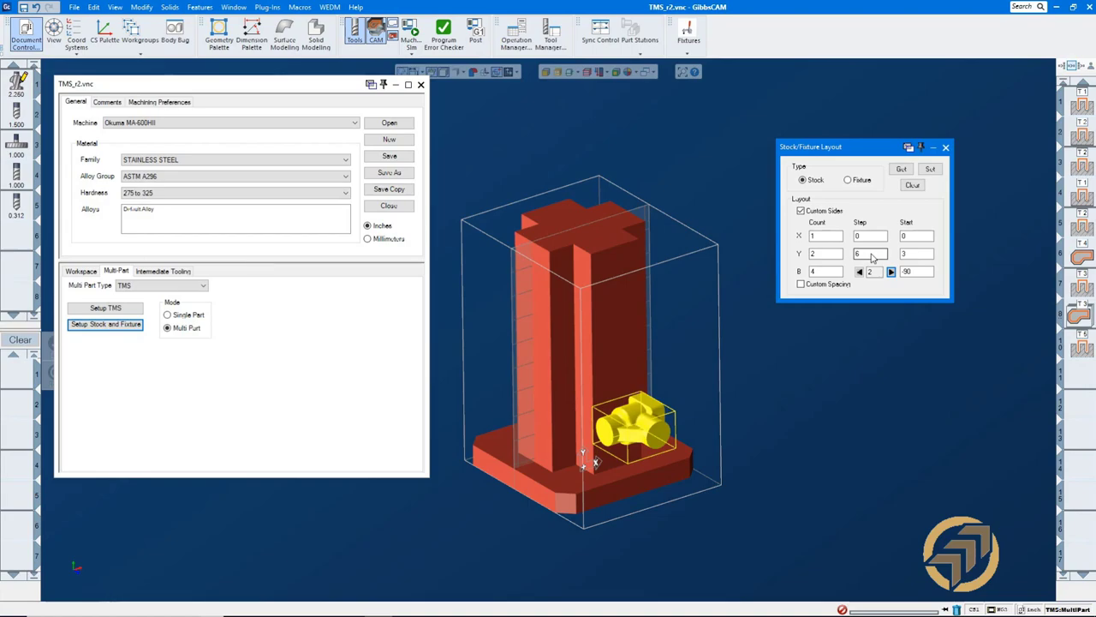
{"action": "left_click", "coordinate": [929, 257]}
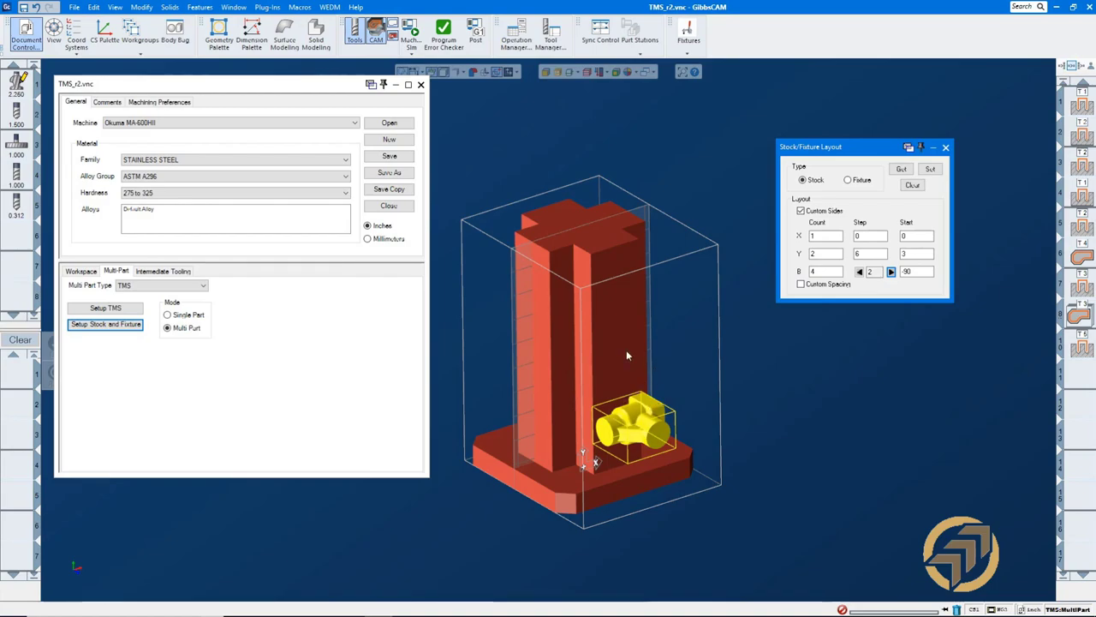
{"action": "left_click", "coordinate": [891, 272]}
{"action": "left_click", "coordinate": [891, 271]}
- Apply the staggered stock copies, inspect them around the tombstone, and close Stock/Fixture Layout
{"action": "left_click", "coordinate": [932, 170]}
{"action": "middle_click_drag", "start_coordinate": [896, 486], "coordinate": [569, 304]}
{"action": "scroll", "coordinate": [599, 343], "scroll_direction": "up", "scroll_amount": 1}
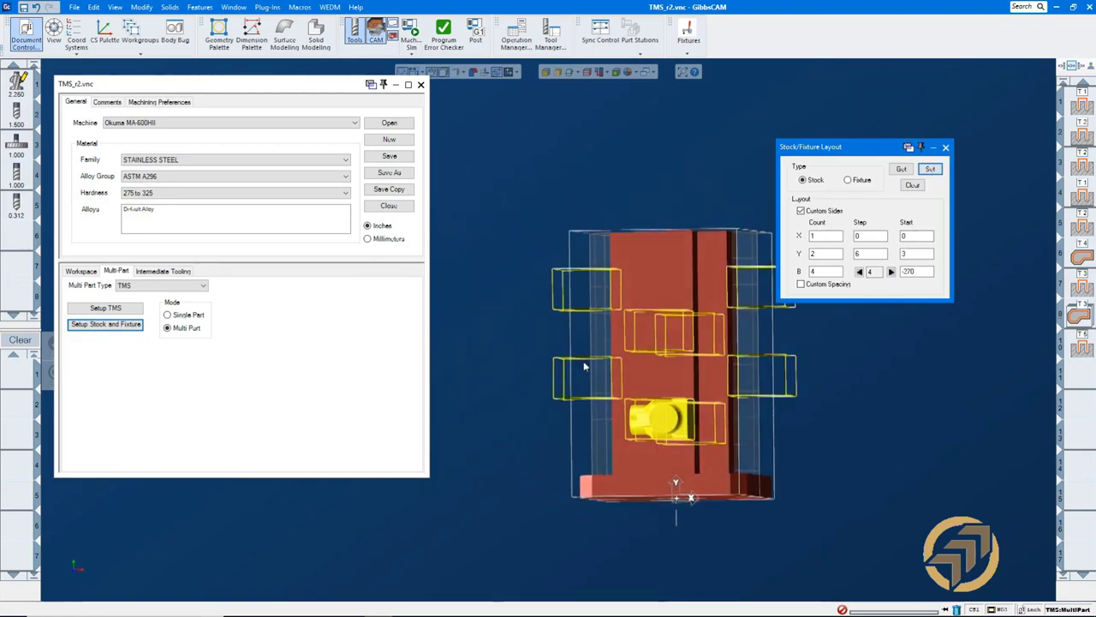
{"action": "middle_click_drag", "start_coordinate": [585, 367], "coordinate": [676, 428]}
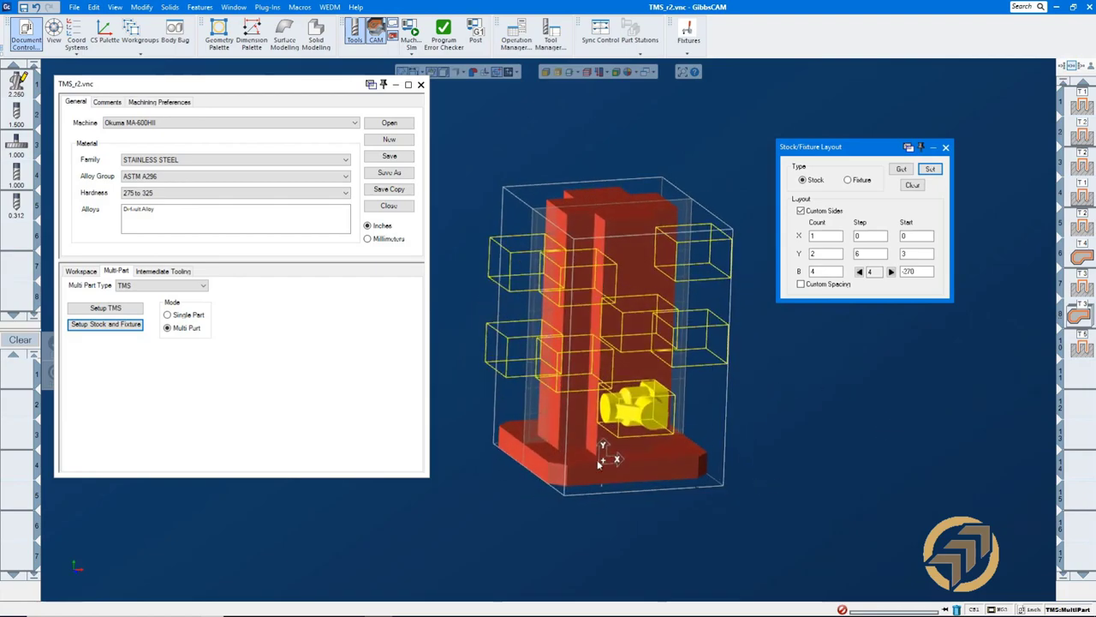
{"action": "left_click", "coordinate": [945, 149]}
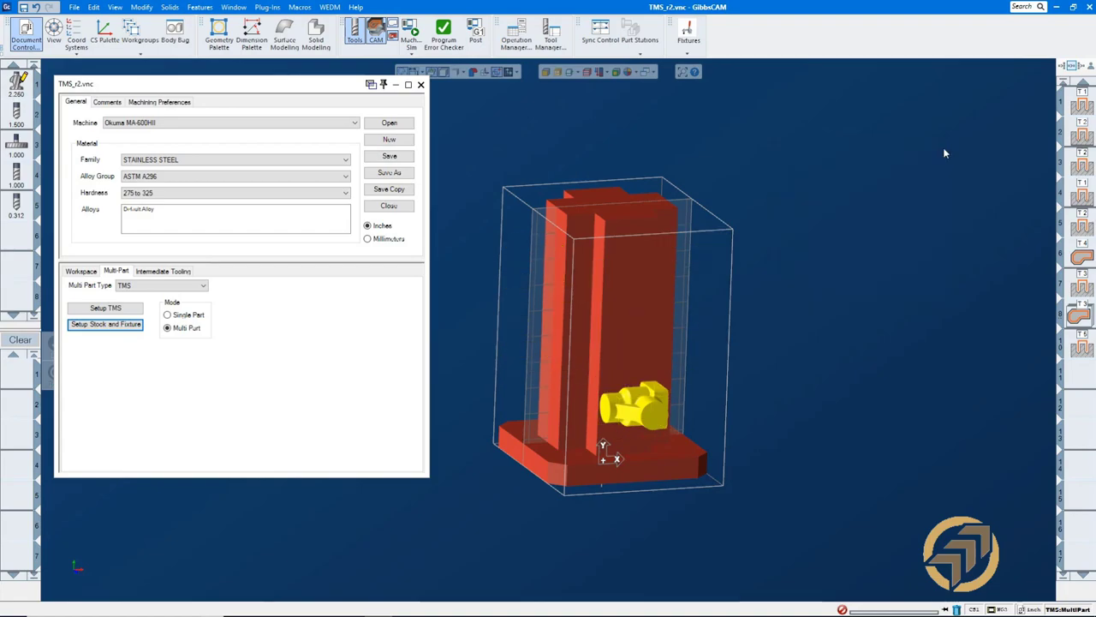
{"action": "left_click", "coordinate": [168, 328]}
{"action": "left_click", "coordinate": [115, 312]}
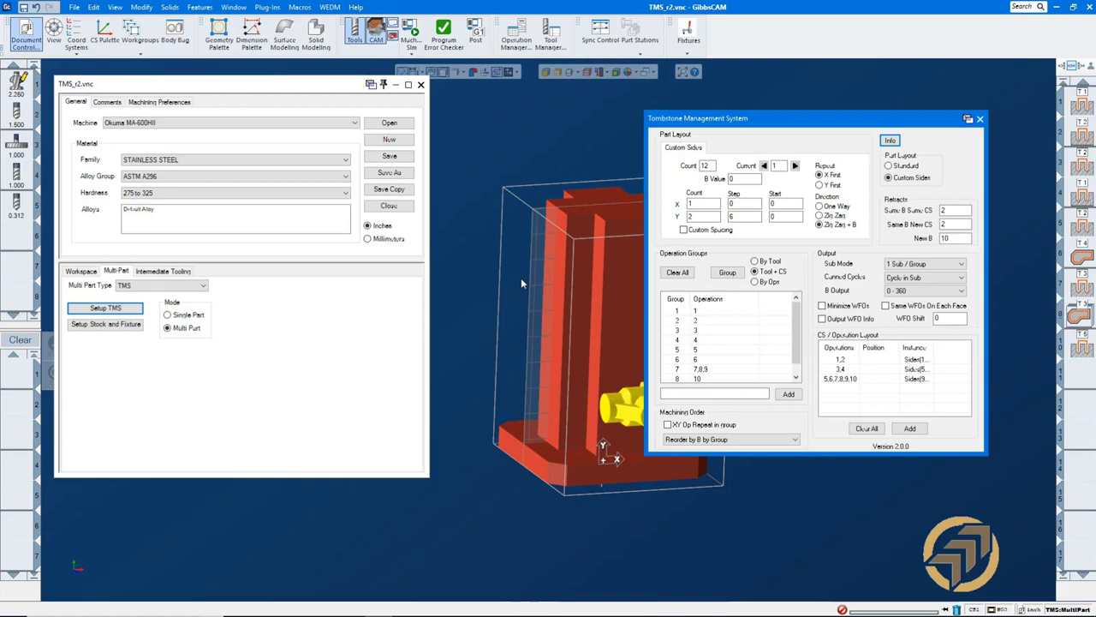
{"action": "left_click_drag", "start_coordinate": [850, 126], "coordinate": [829, 128]}
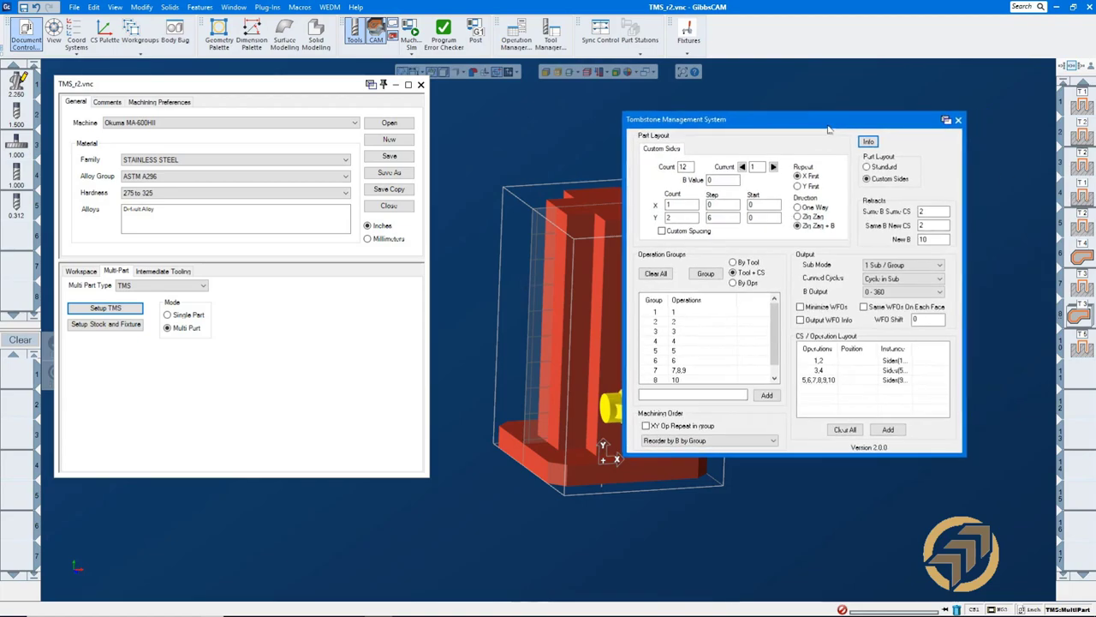
{"action": "double_click", "coordinate": [829, 382]}
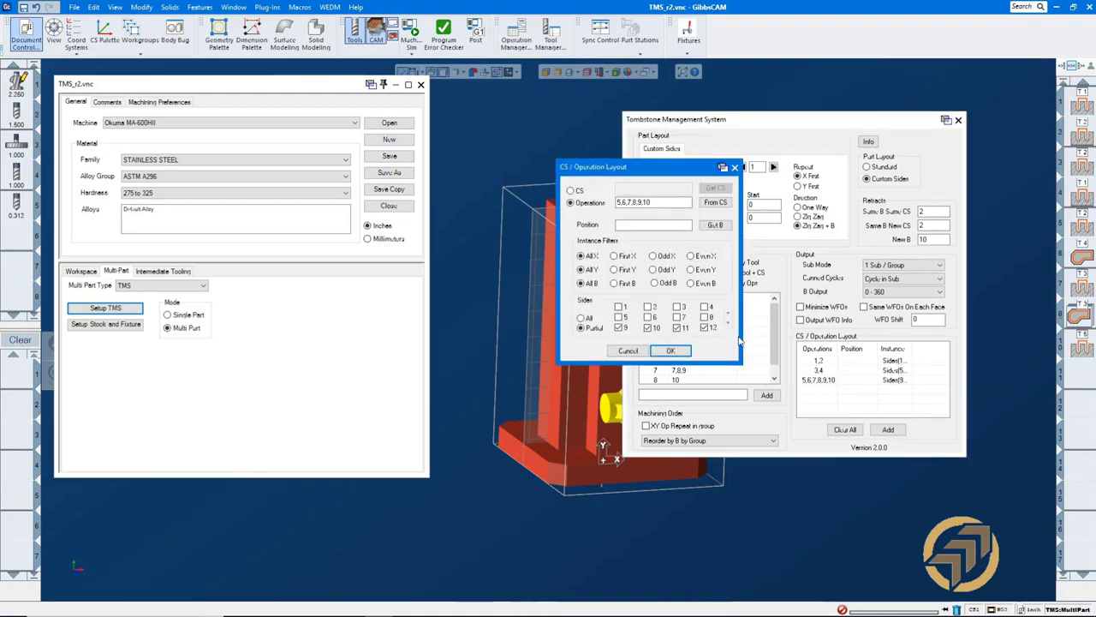
{"action": "left_click", "coordinate": [623, 222]}
{"action": "left_click", "coordinate": [734, 168]}
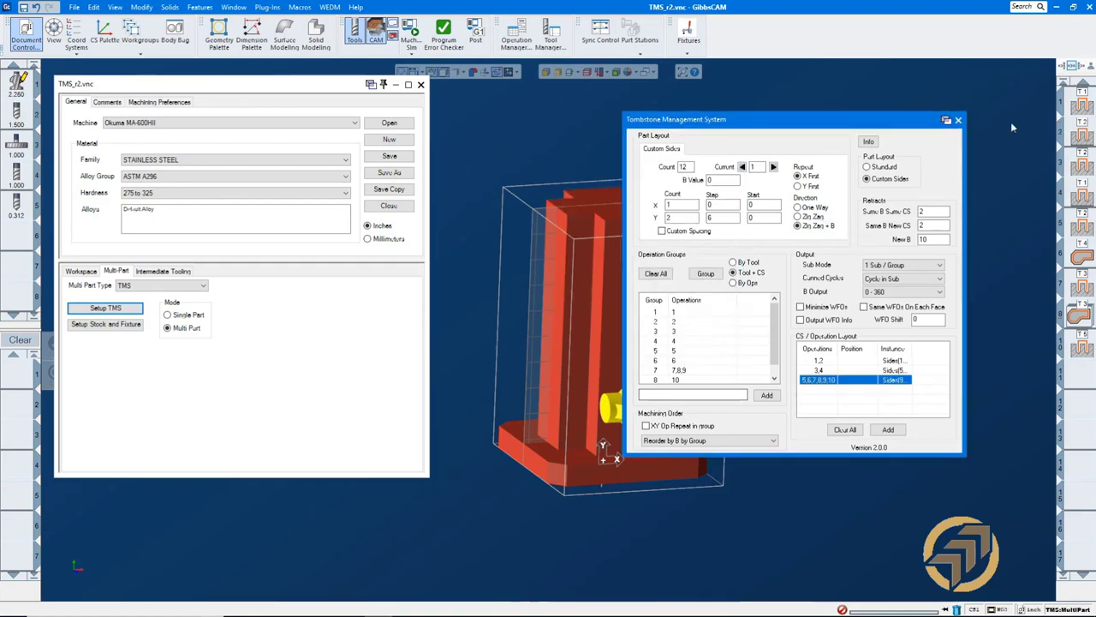
{"action": "left_click", "coordinate": [959, 120]}
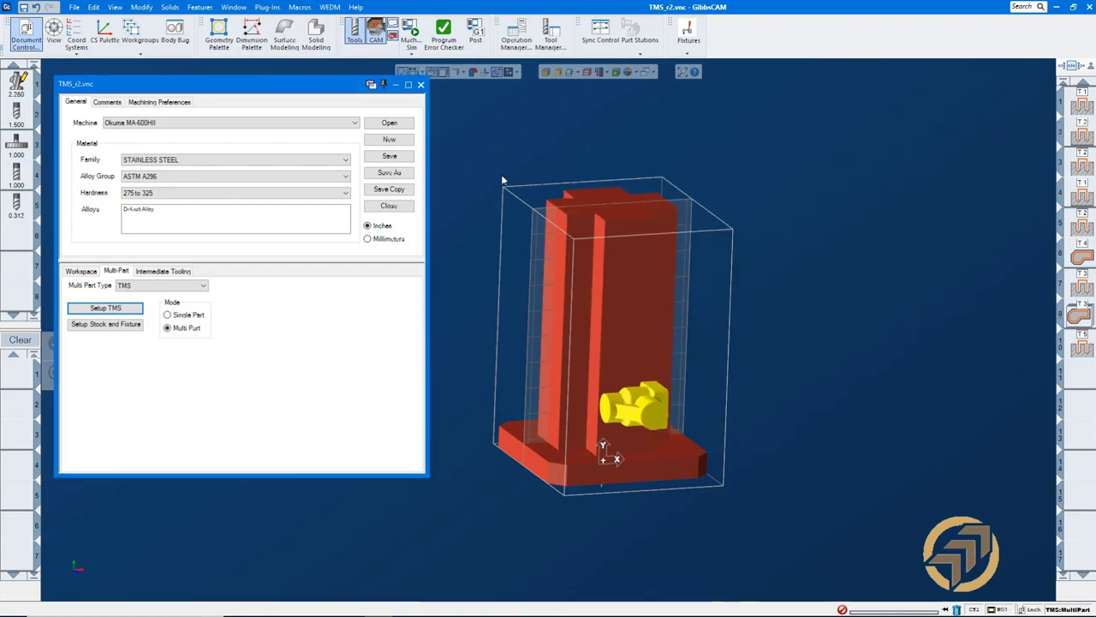
- Close Document Control and launch Machine Sim from the Mach Sim menu
{"action": "left_click", "coordinate": [419, 85]}
{"action": "left_click", "coordinate": [411, 45]}
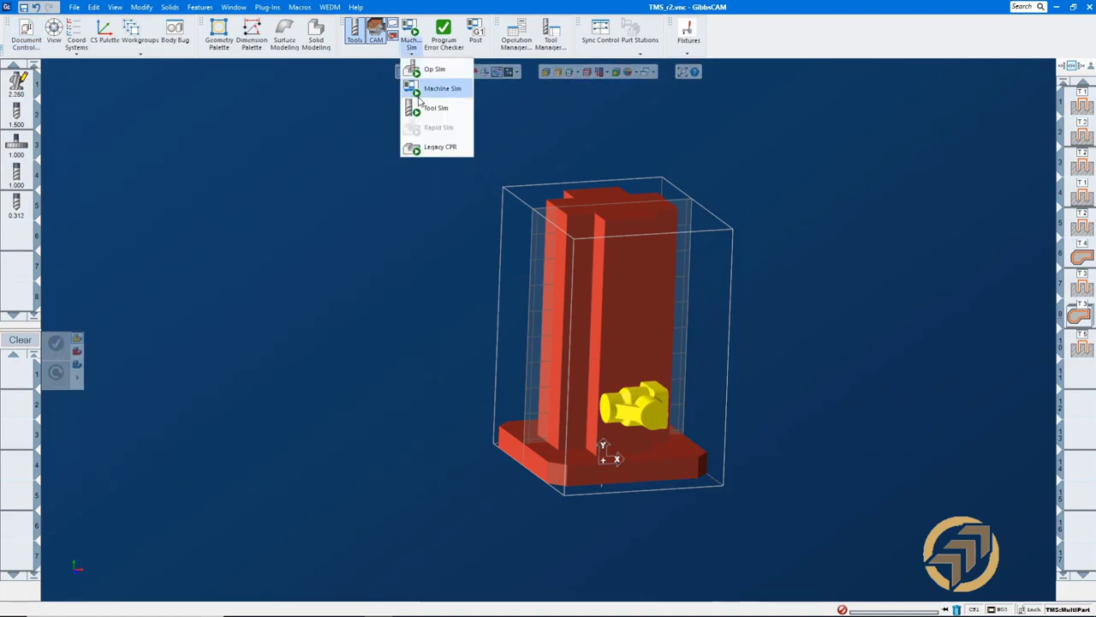
{"action": "left_click", "coordinate": [423, 89]}
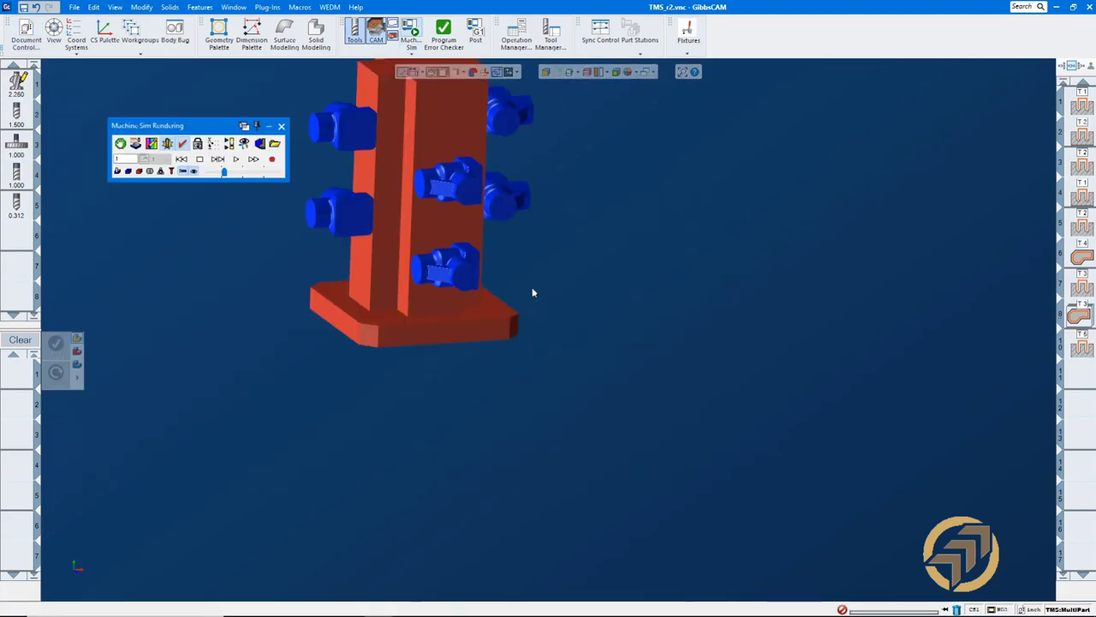
- Zoom in on the tombstone and play the machine simulation
{"action": "left_click_drag", "start_coordinate": [419, 184], "coordinate": [579, 314]}
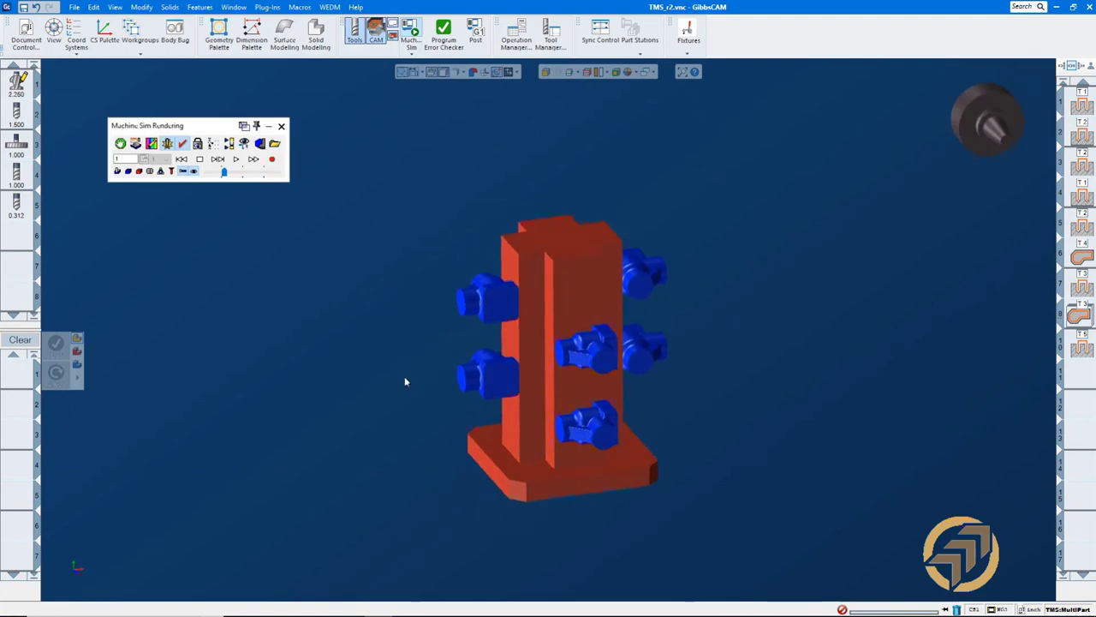
{"action": "left_click", "coordinate": [235, 158]}
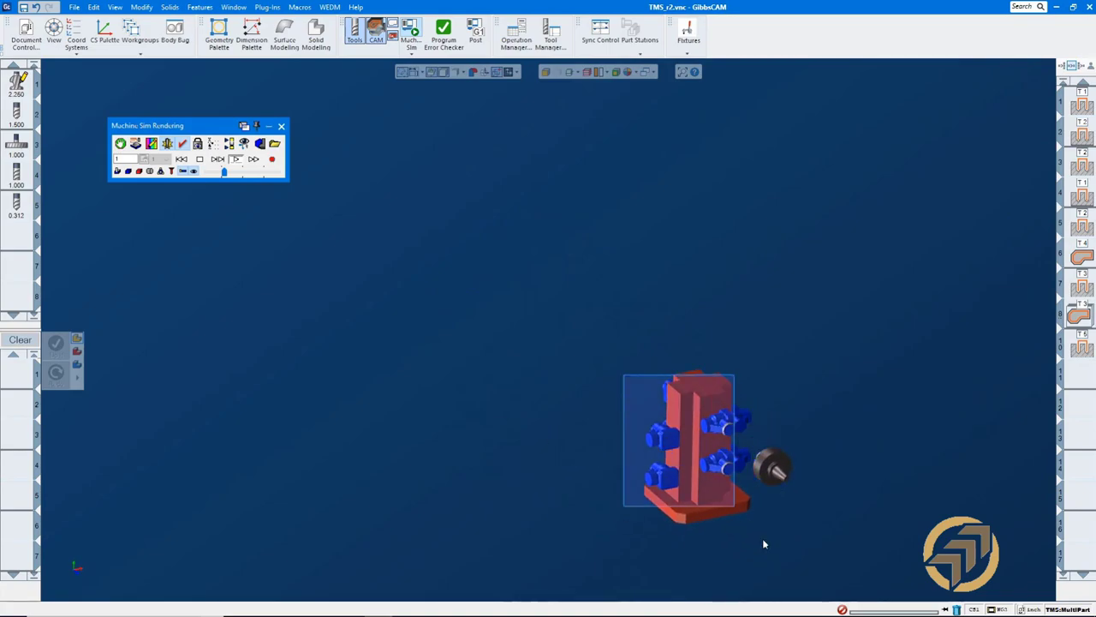
{"action": "scroll", "coordinate": [776, 531], "scroll_direction": "up", "scroll_amount": 5}
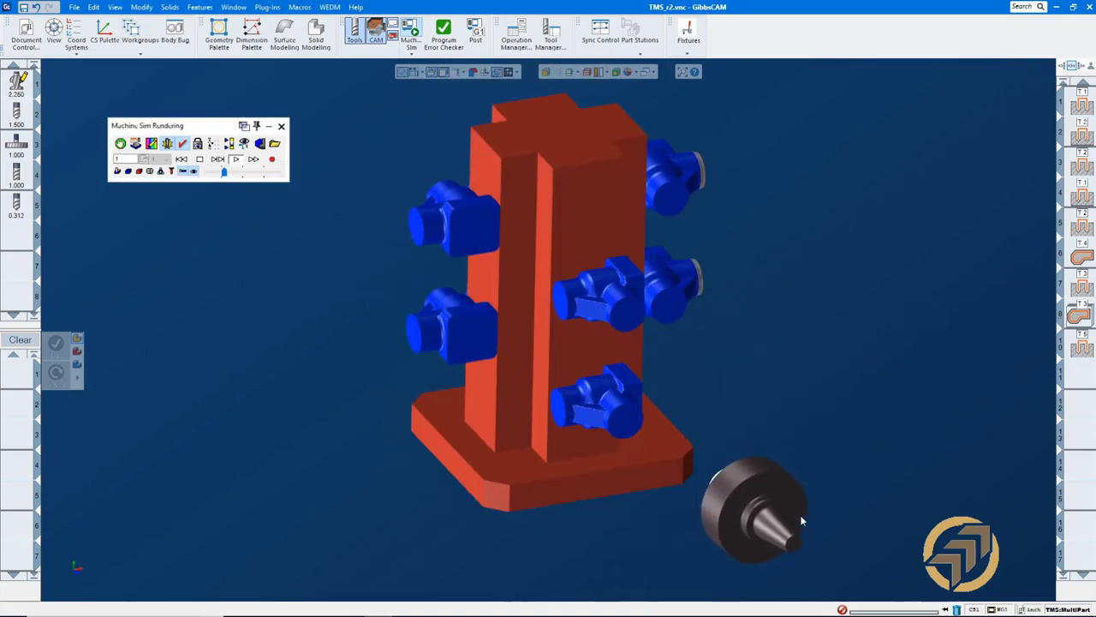